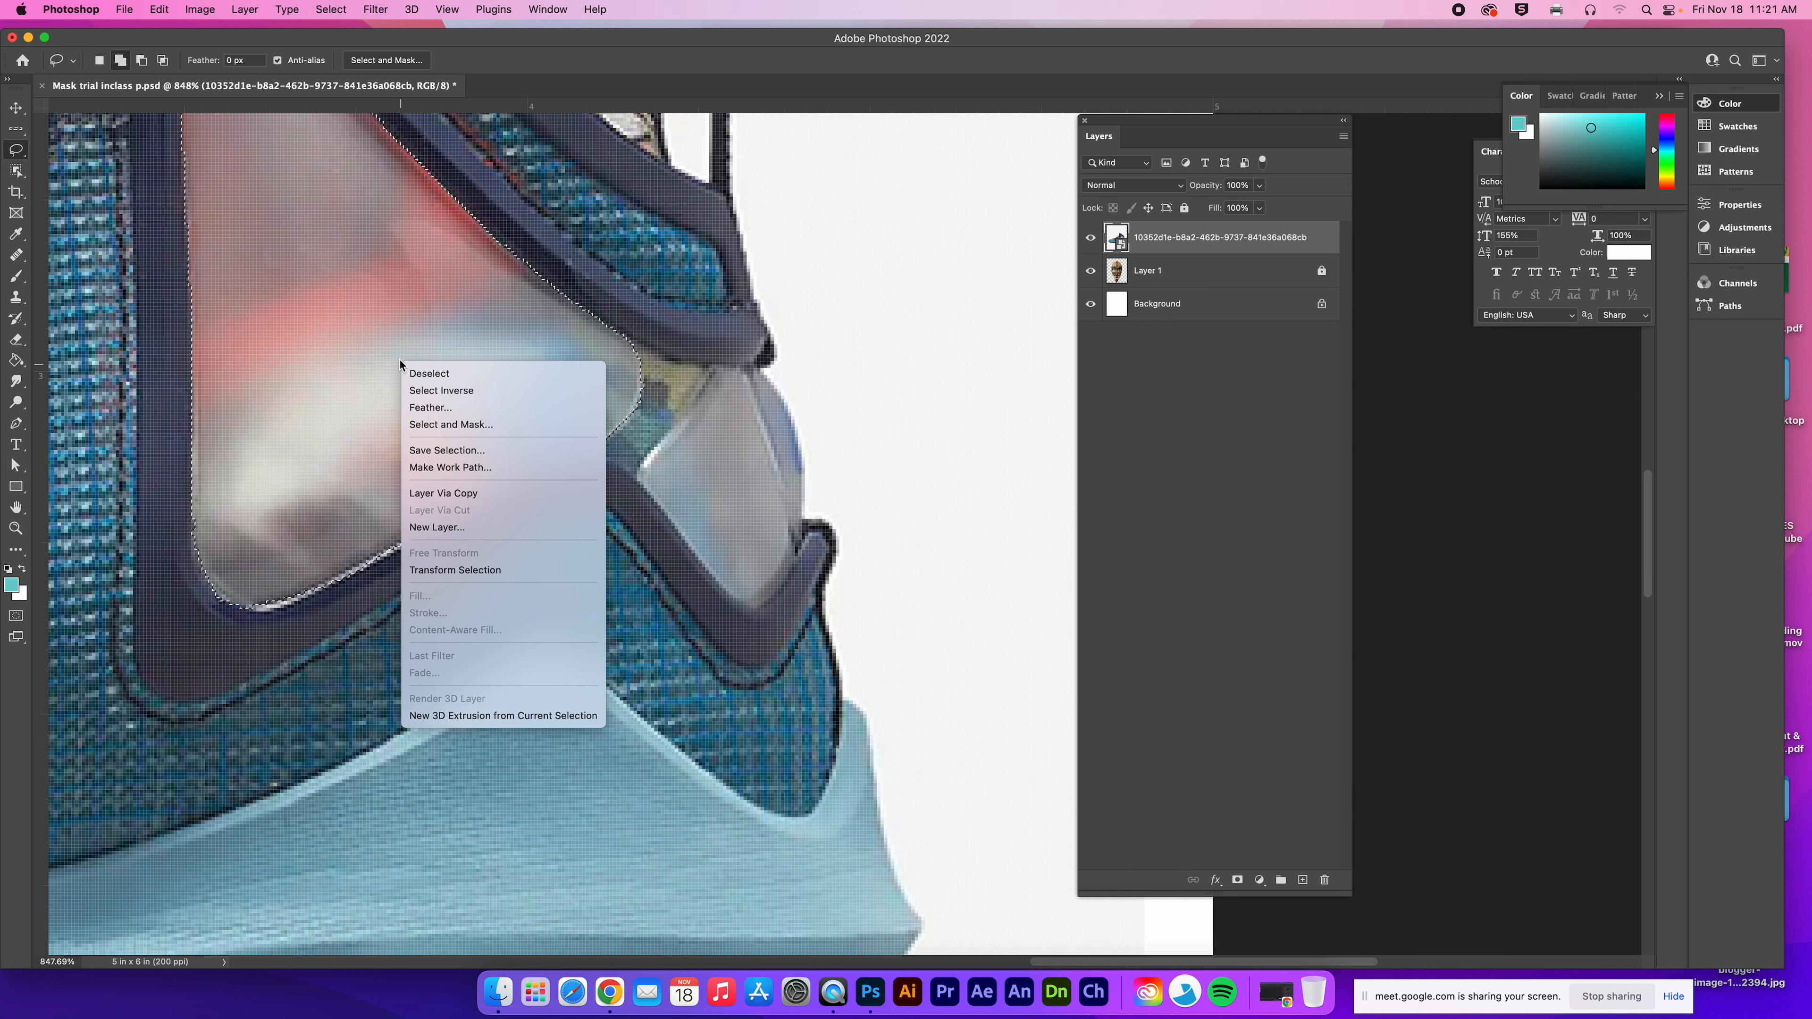
Step: Copy the selected translucent shoe window to its own layer and hide the shoe image layer
left_click(471, 494)
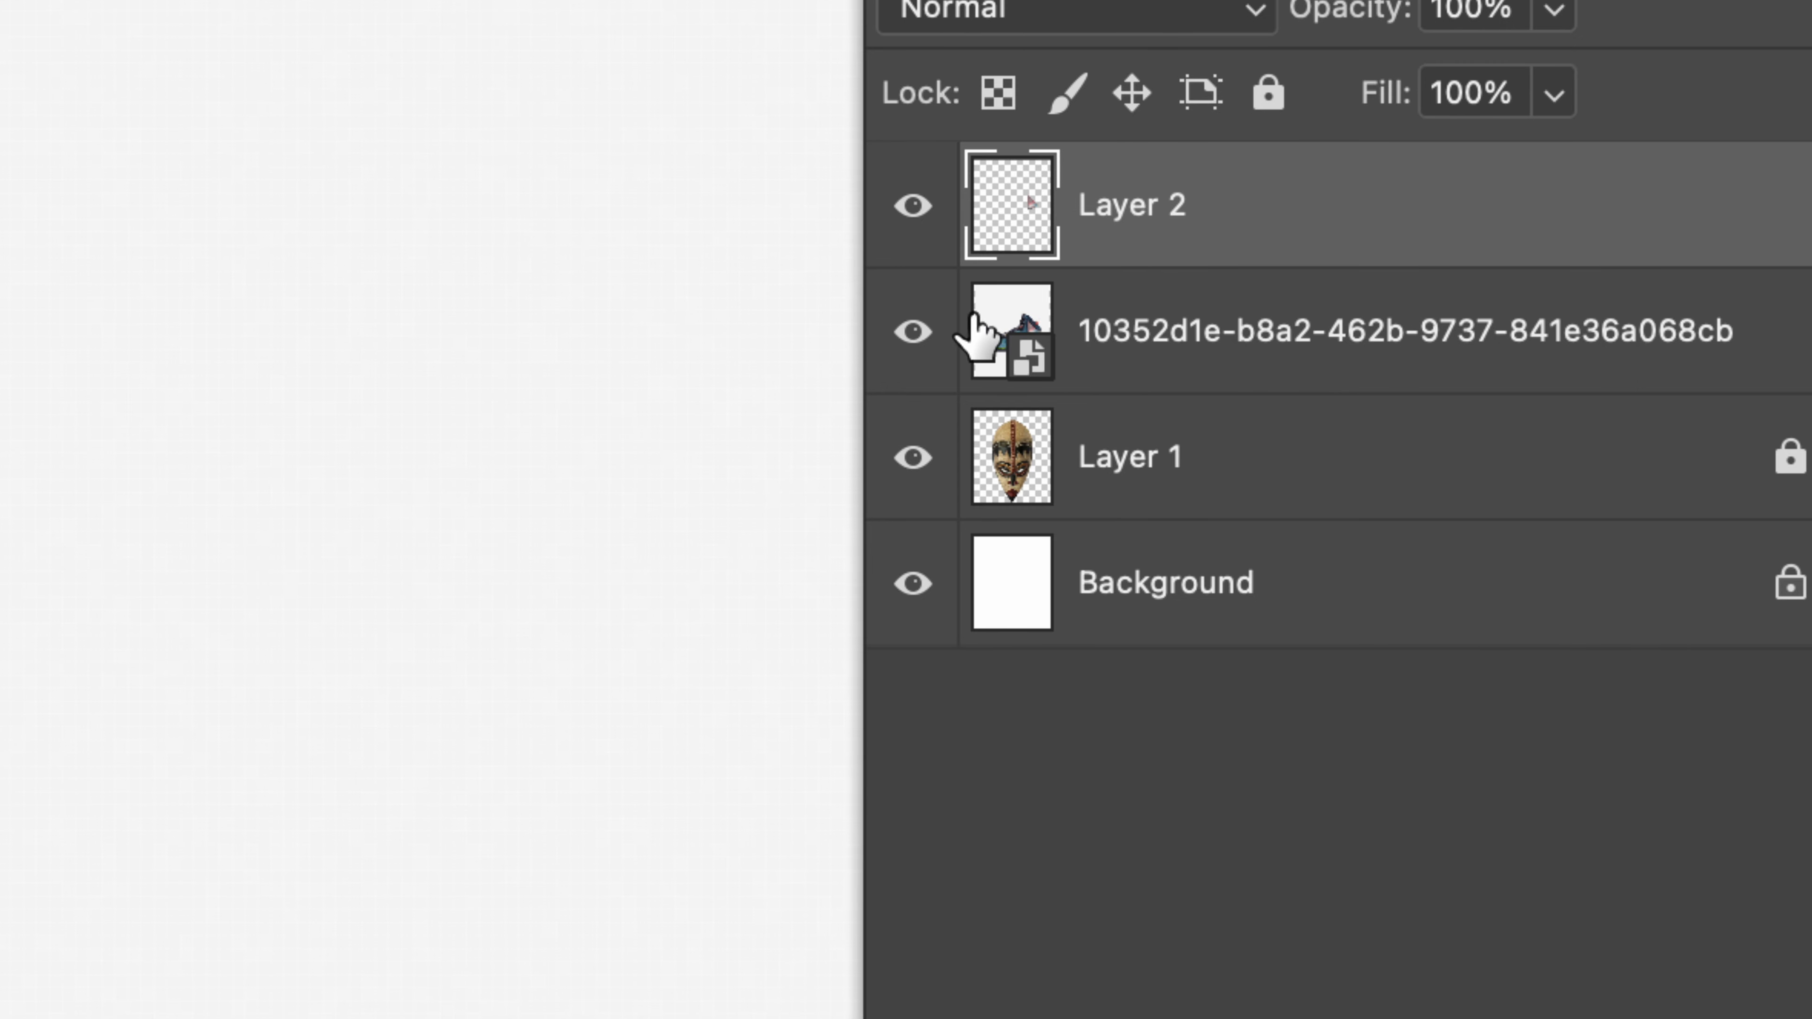
left_click(912, 331)
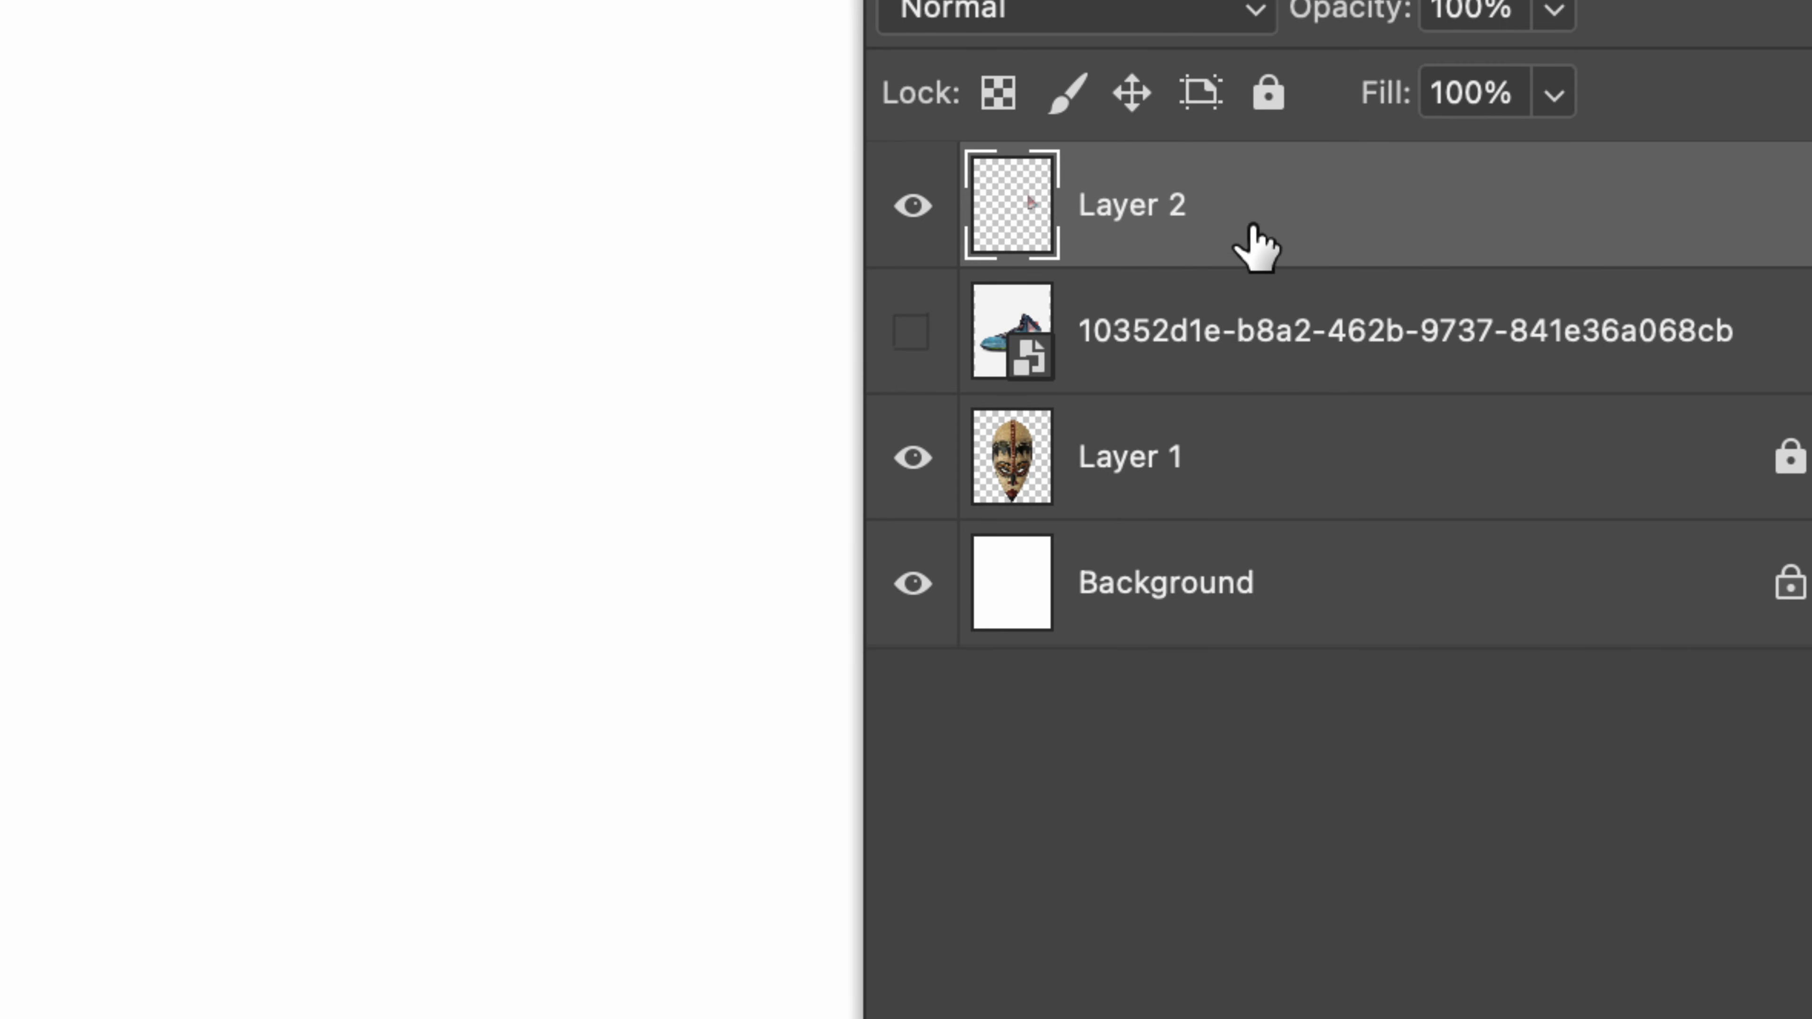
Step: Move the cut-out shoe window piece onto the right side of the mask's forehead
right_click(41, 45)
left_click(197, 47)
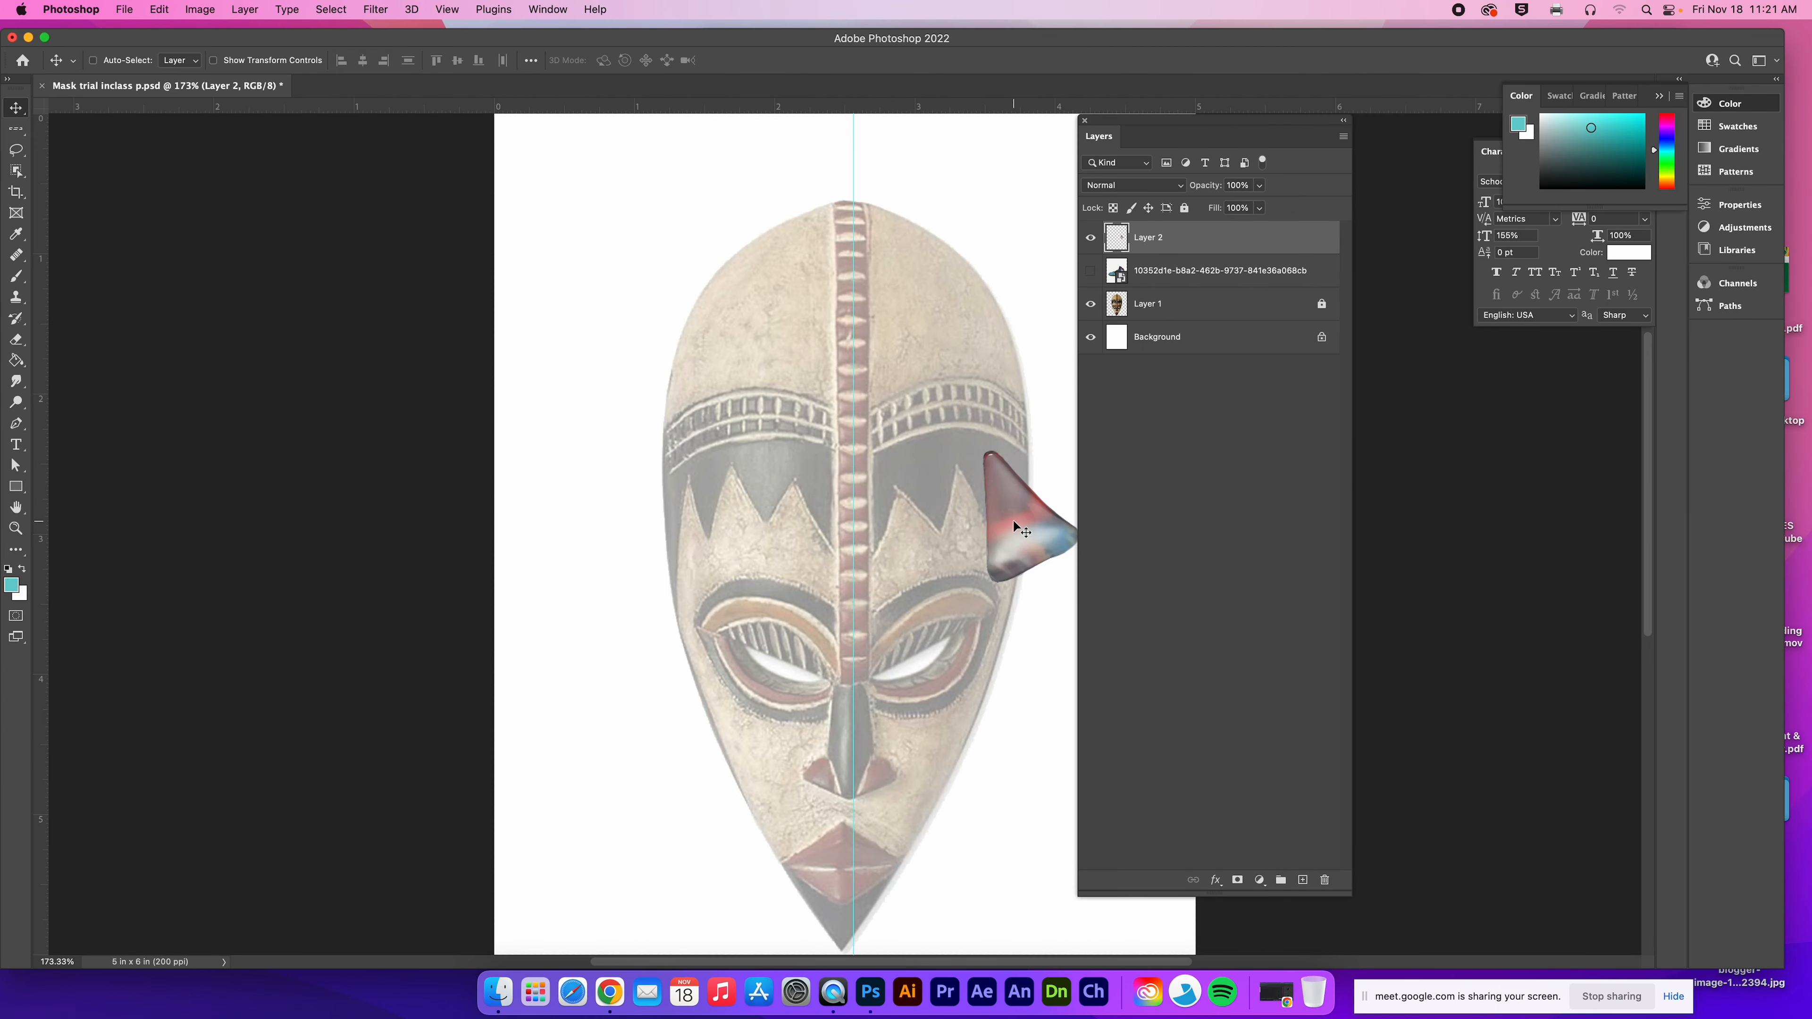
left_click_drag(1016, 528, 962, 373)
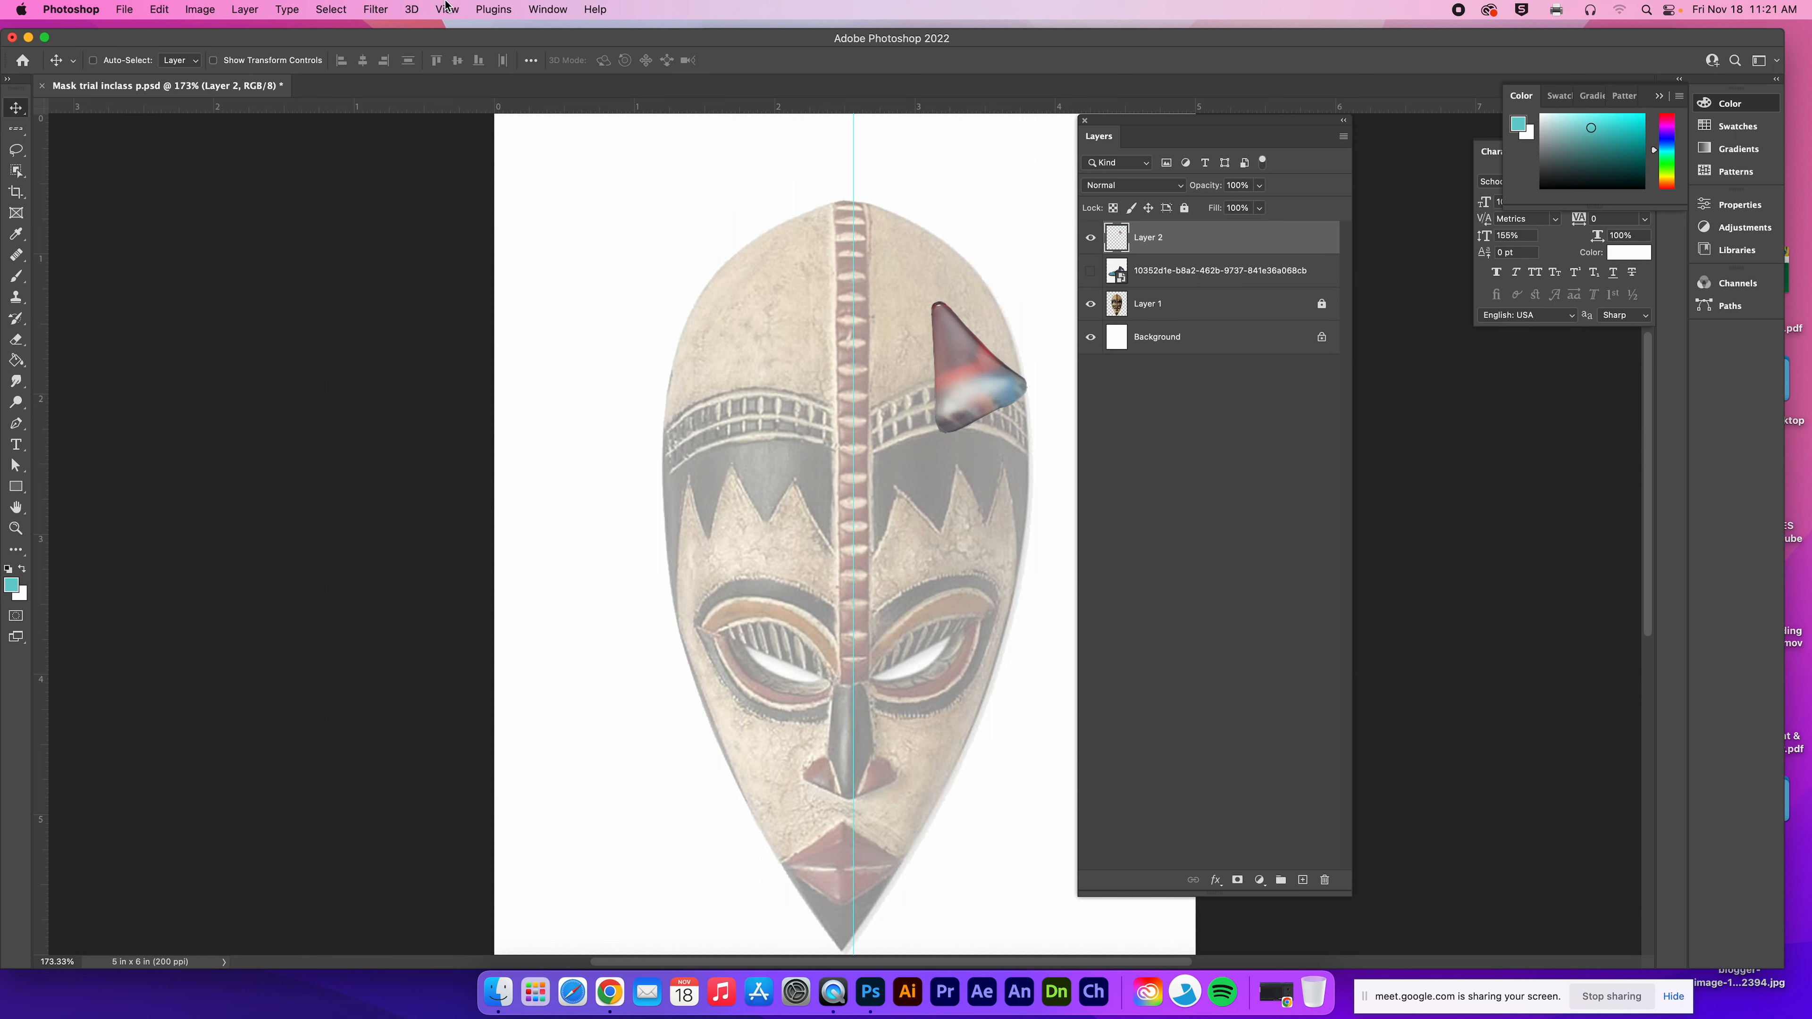
Step: Toggle the rulers off and on, and place a vertical guide along the mask's centre line
left_click(447, 10)
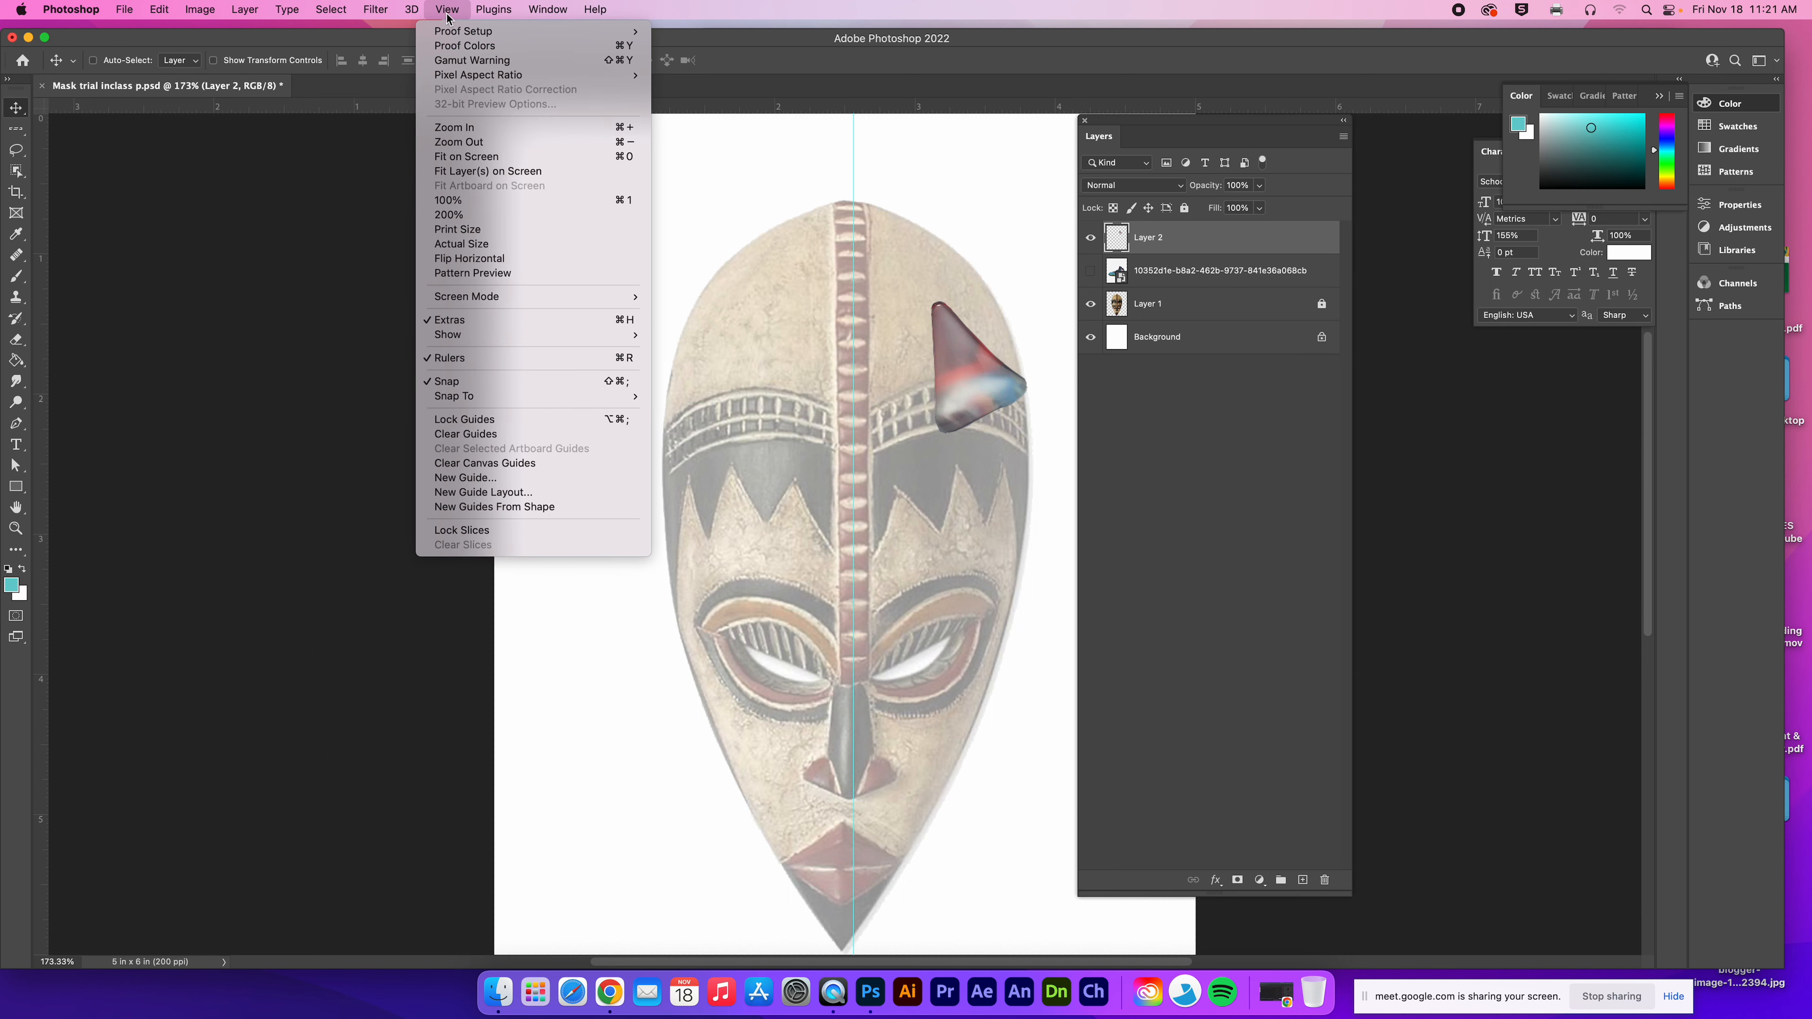
left_click(510, 358)
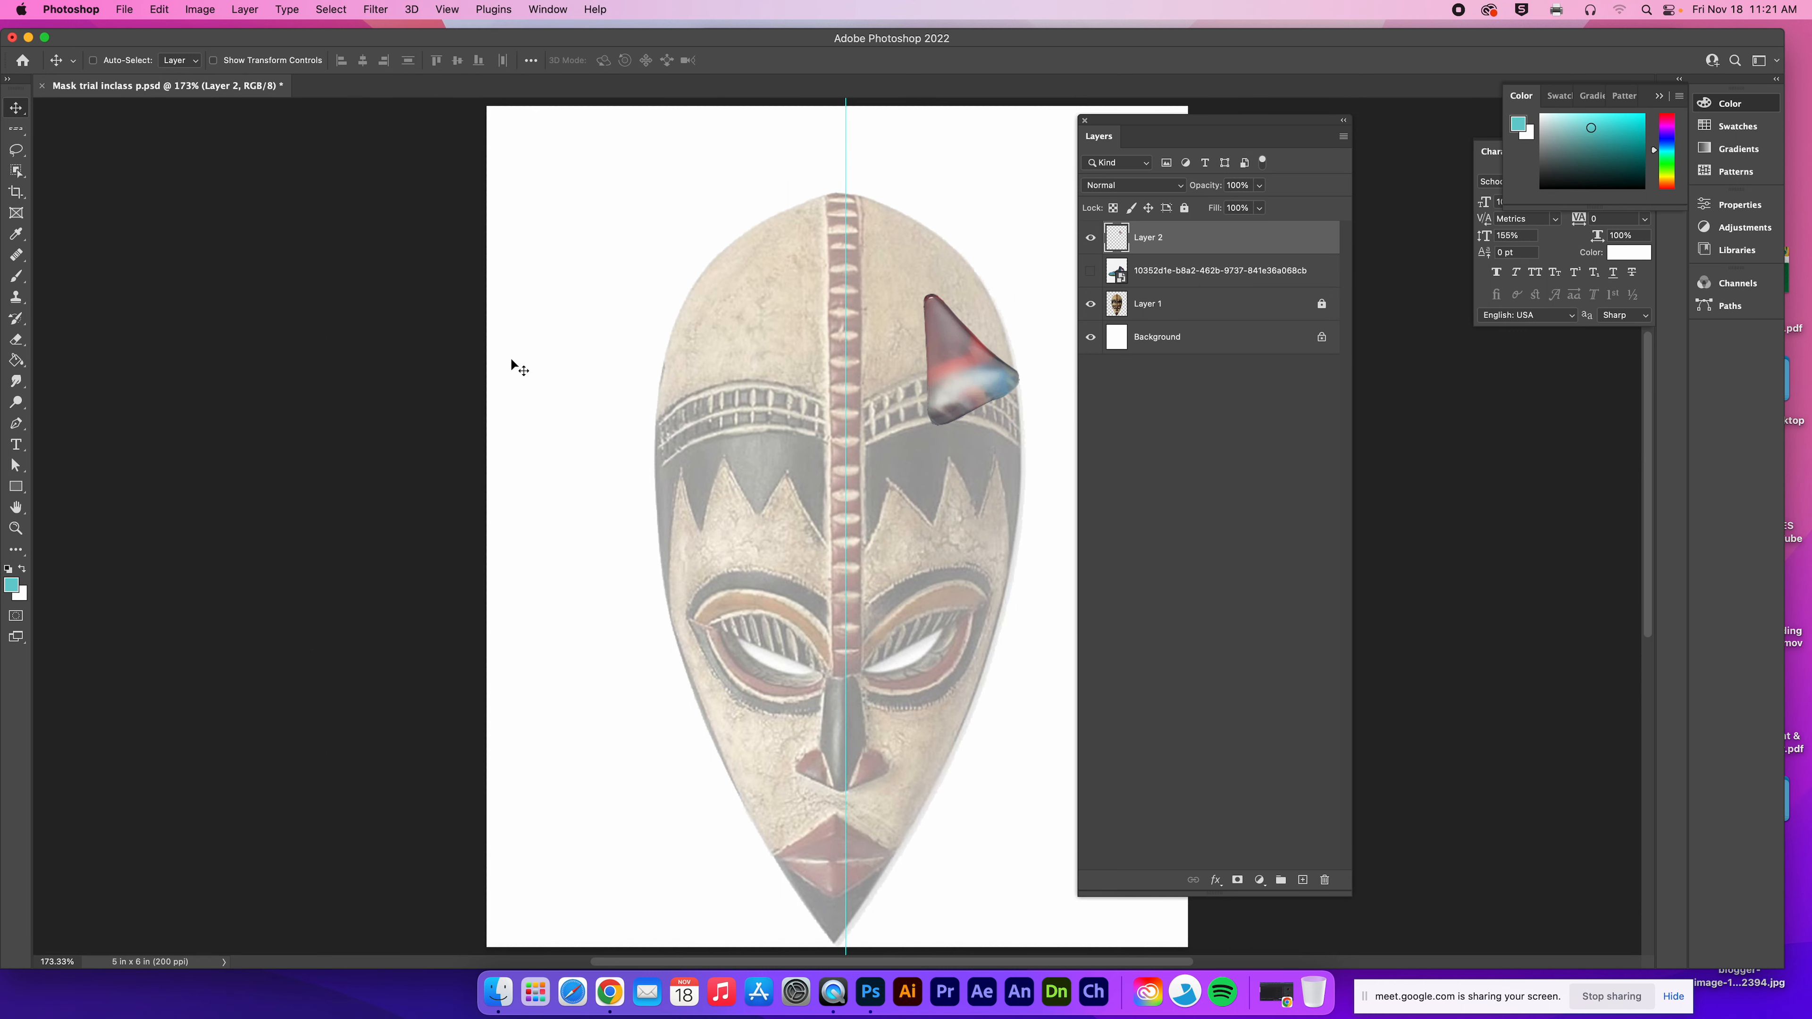
left_click(447, 9)
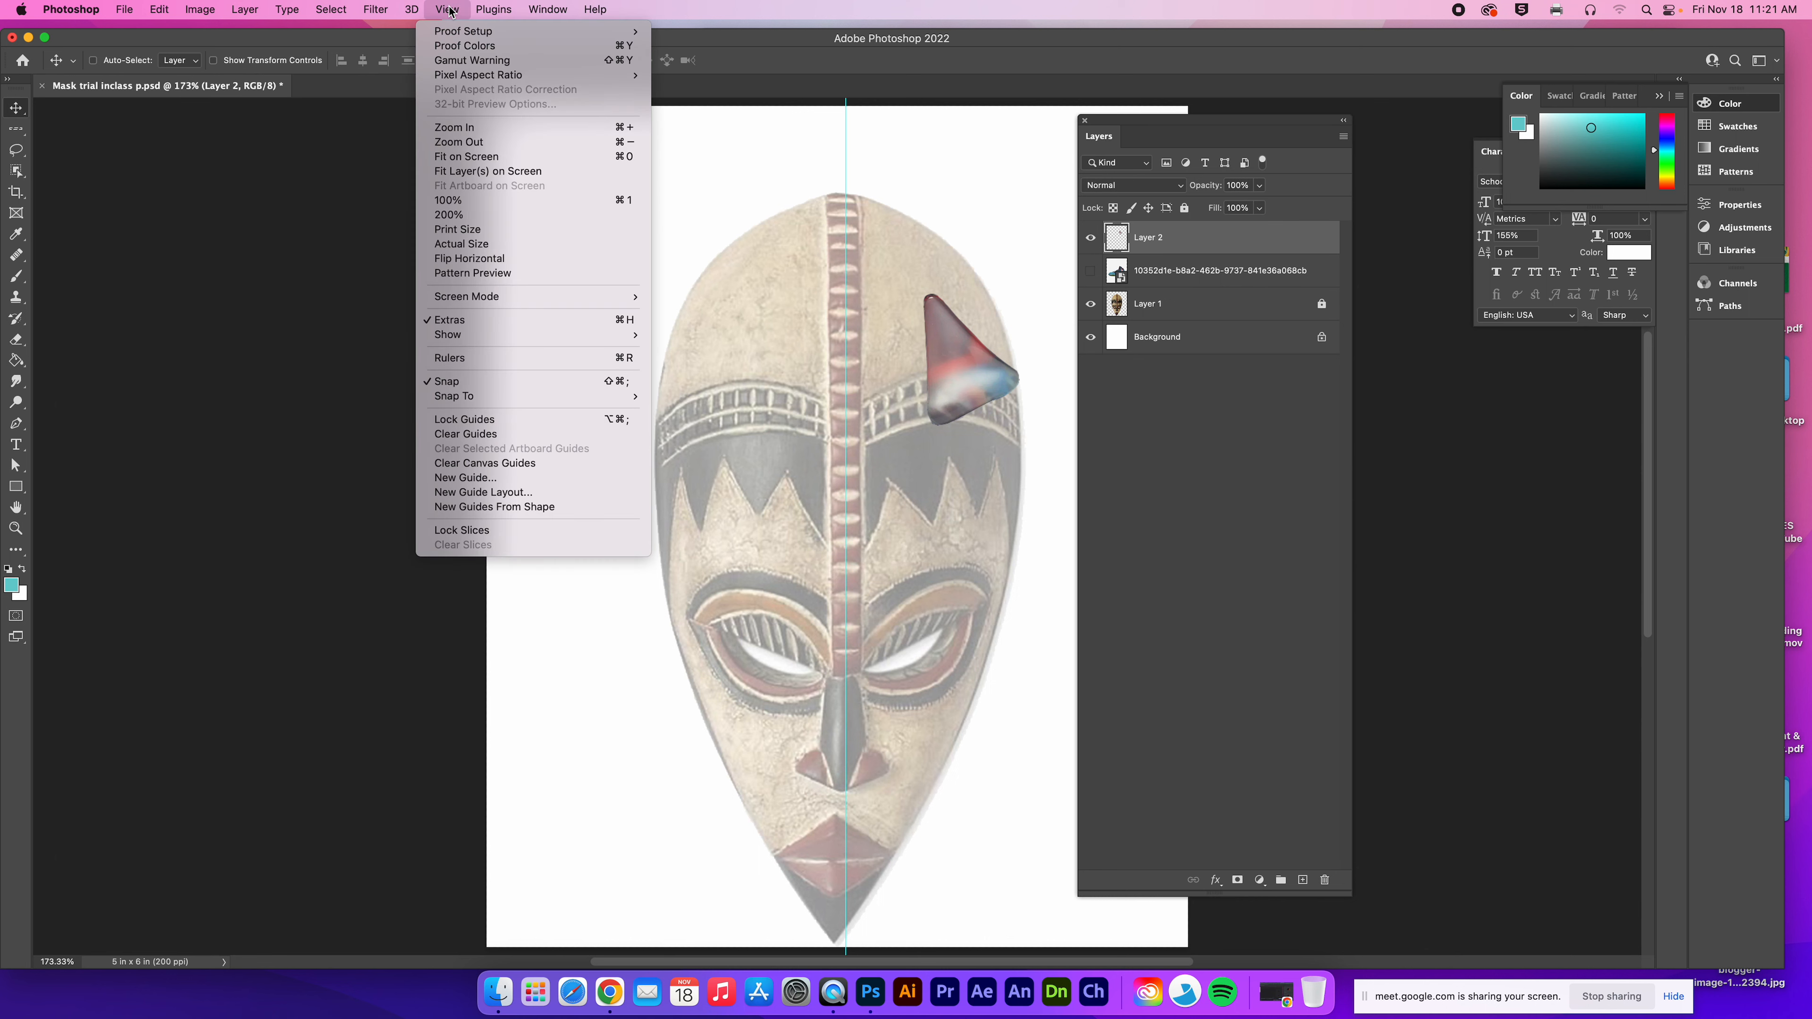
left_click(512, 356)
left_click_drag(40, 235, 855, 290)
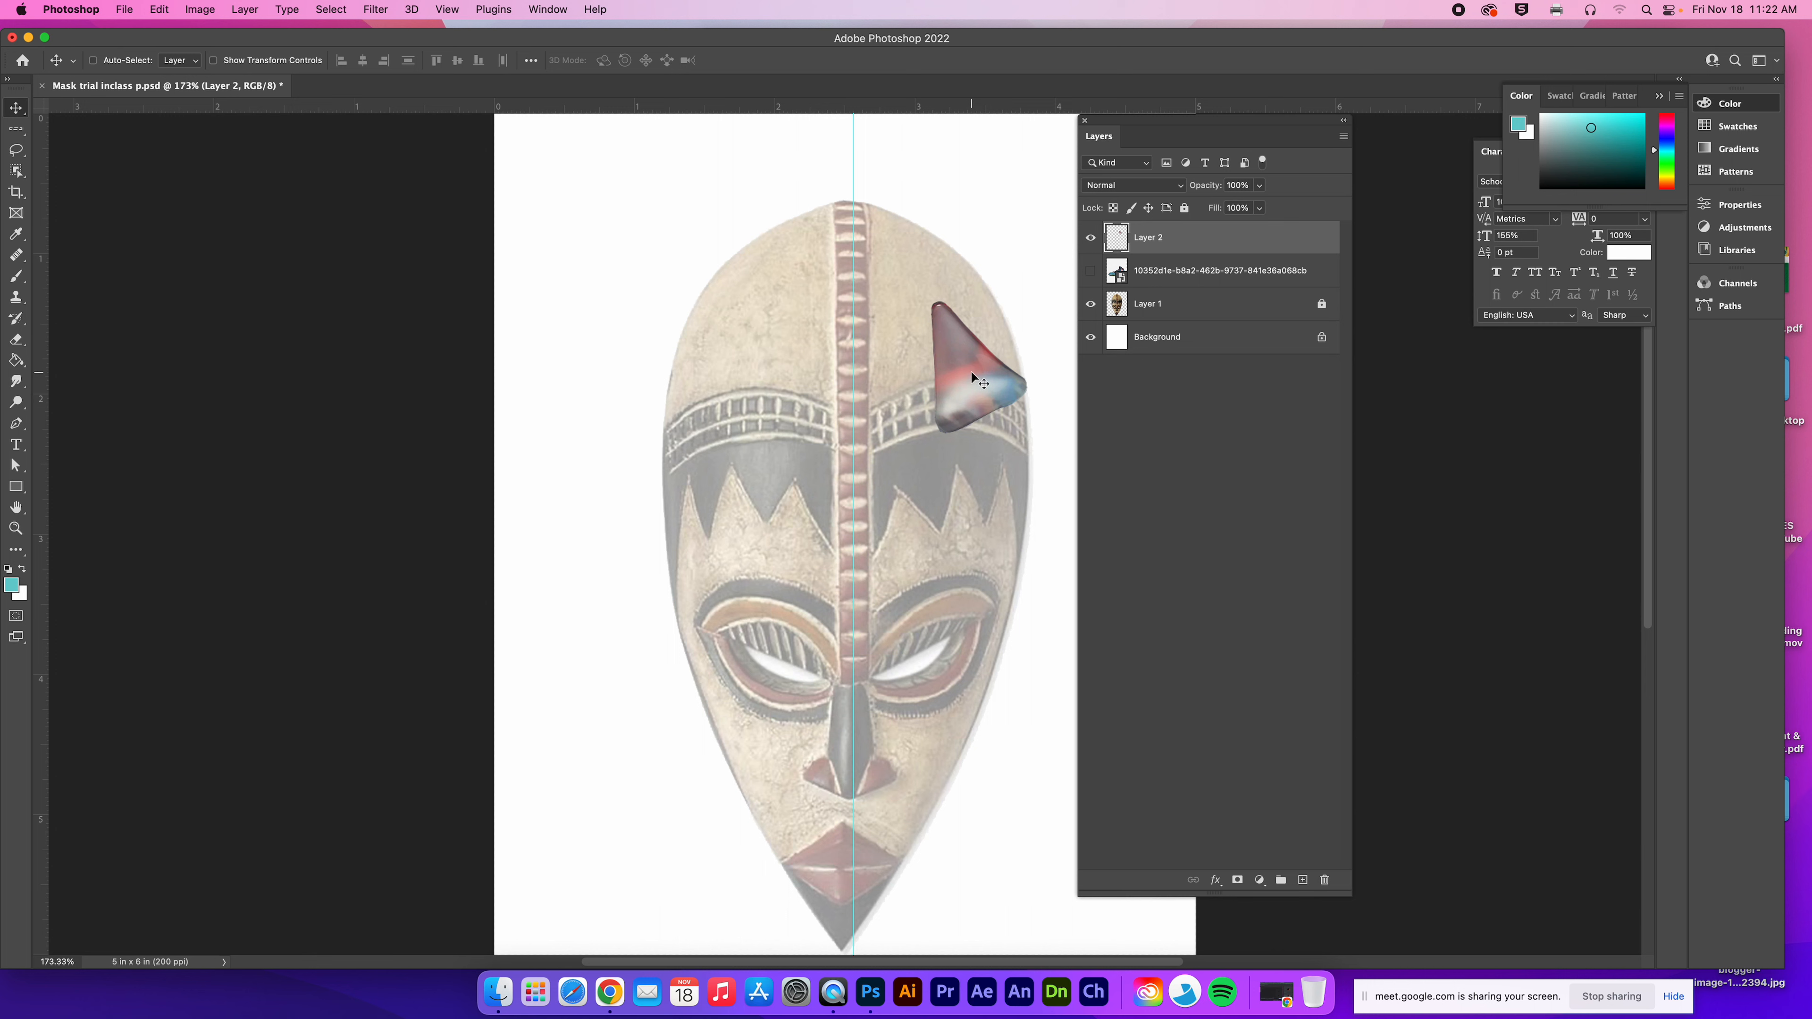
Step: Move the cut-out piece down onto the mask's black zigzag band and rotate it about 178° with Free Transform
left_click_drag(949, 374, 959, 497)
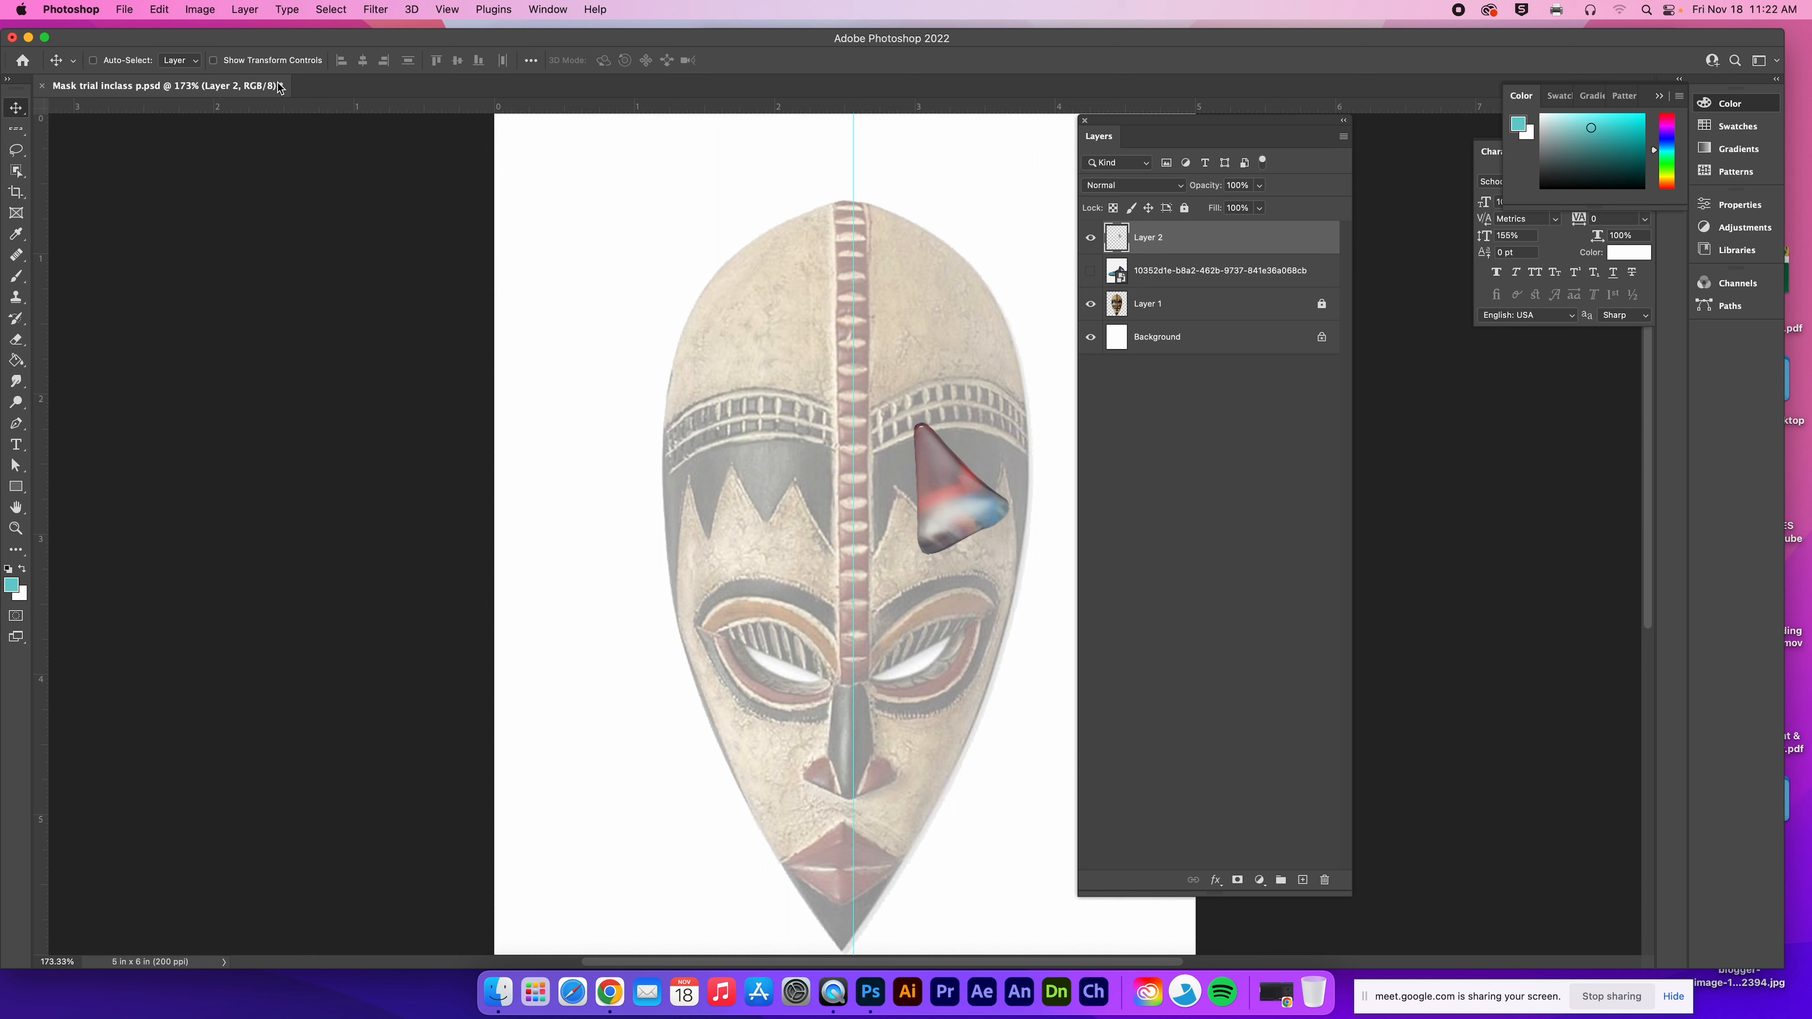
left_click(204, 10)
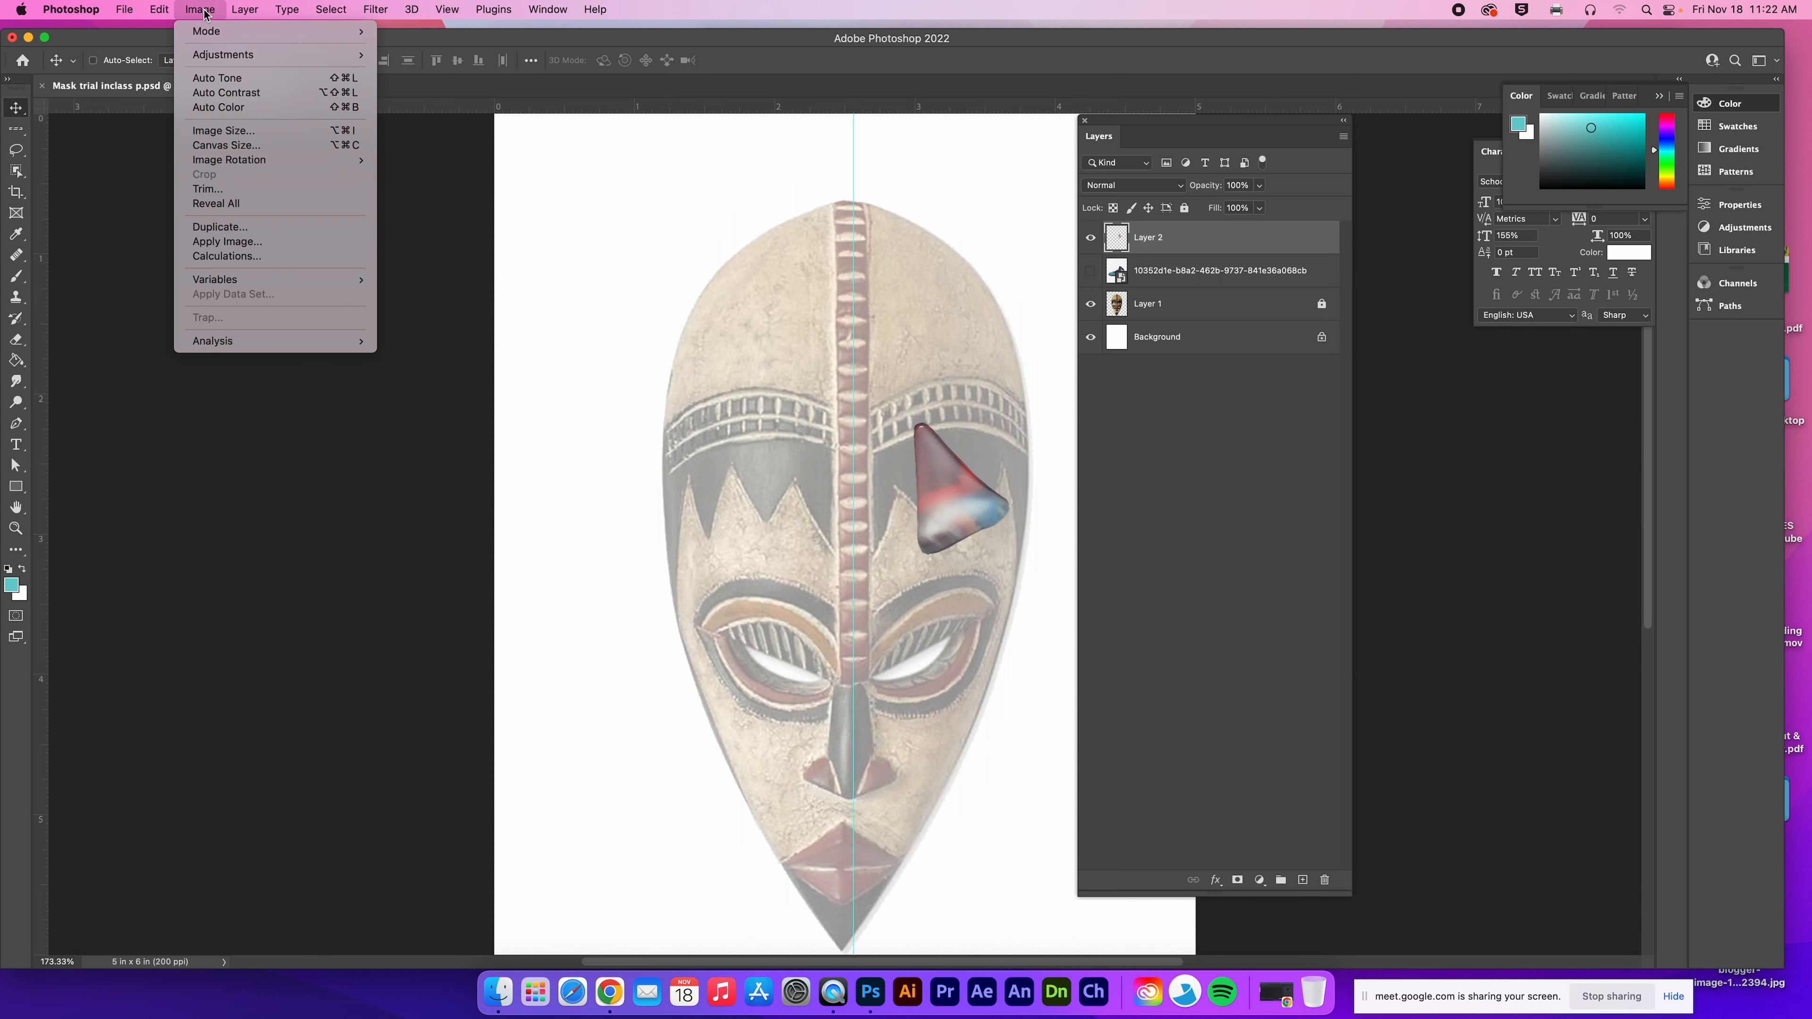
mouse_move(163, 9)
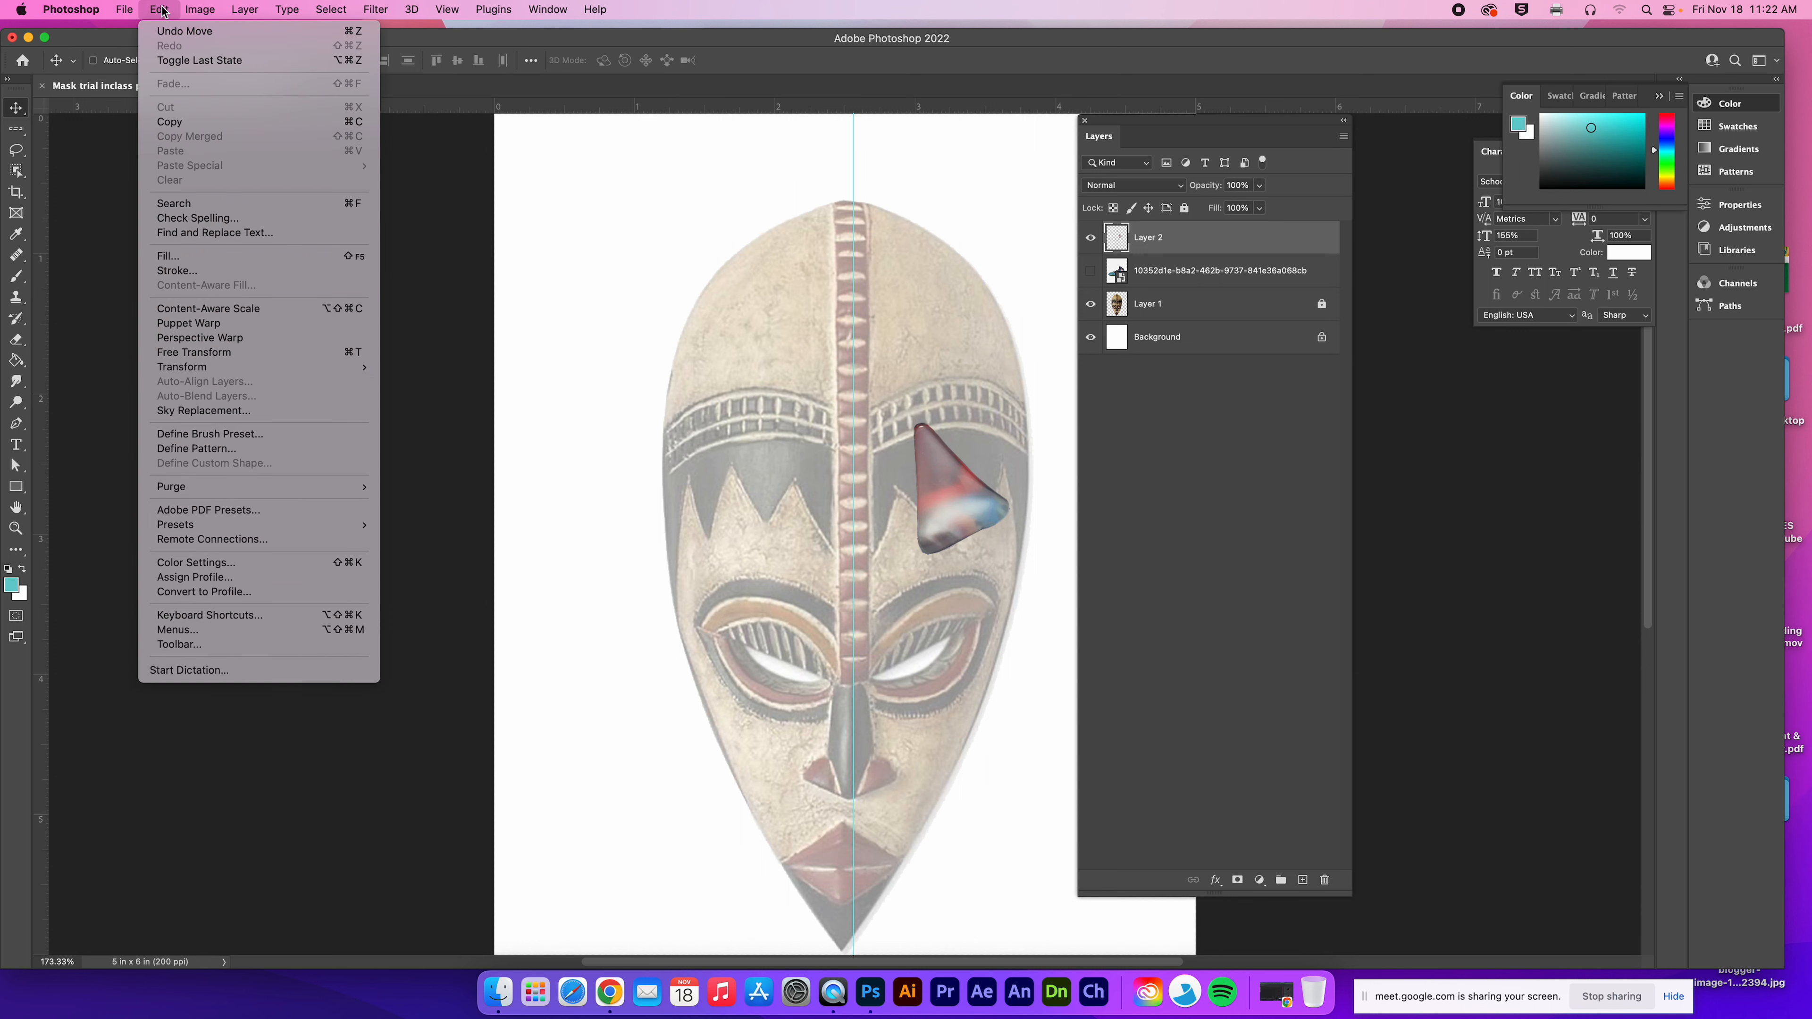
left_click(300, 356)
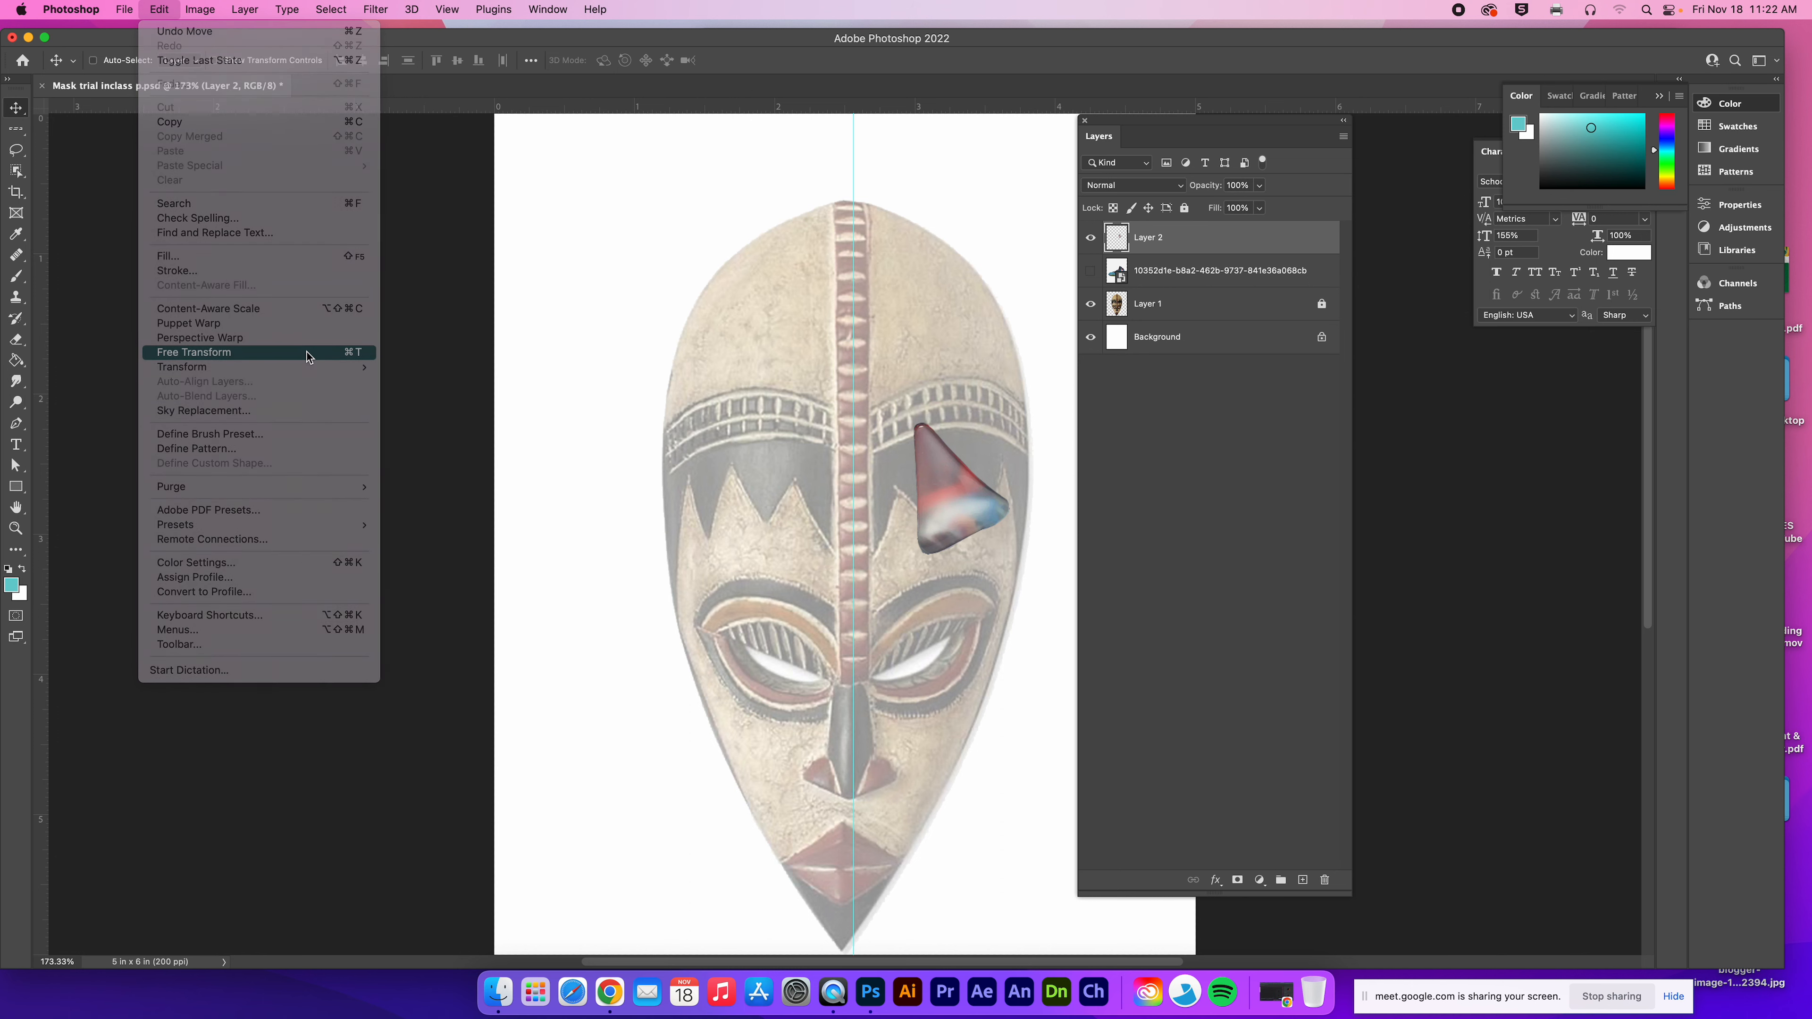
left_click_drag(878, 407, 589, 334)
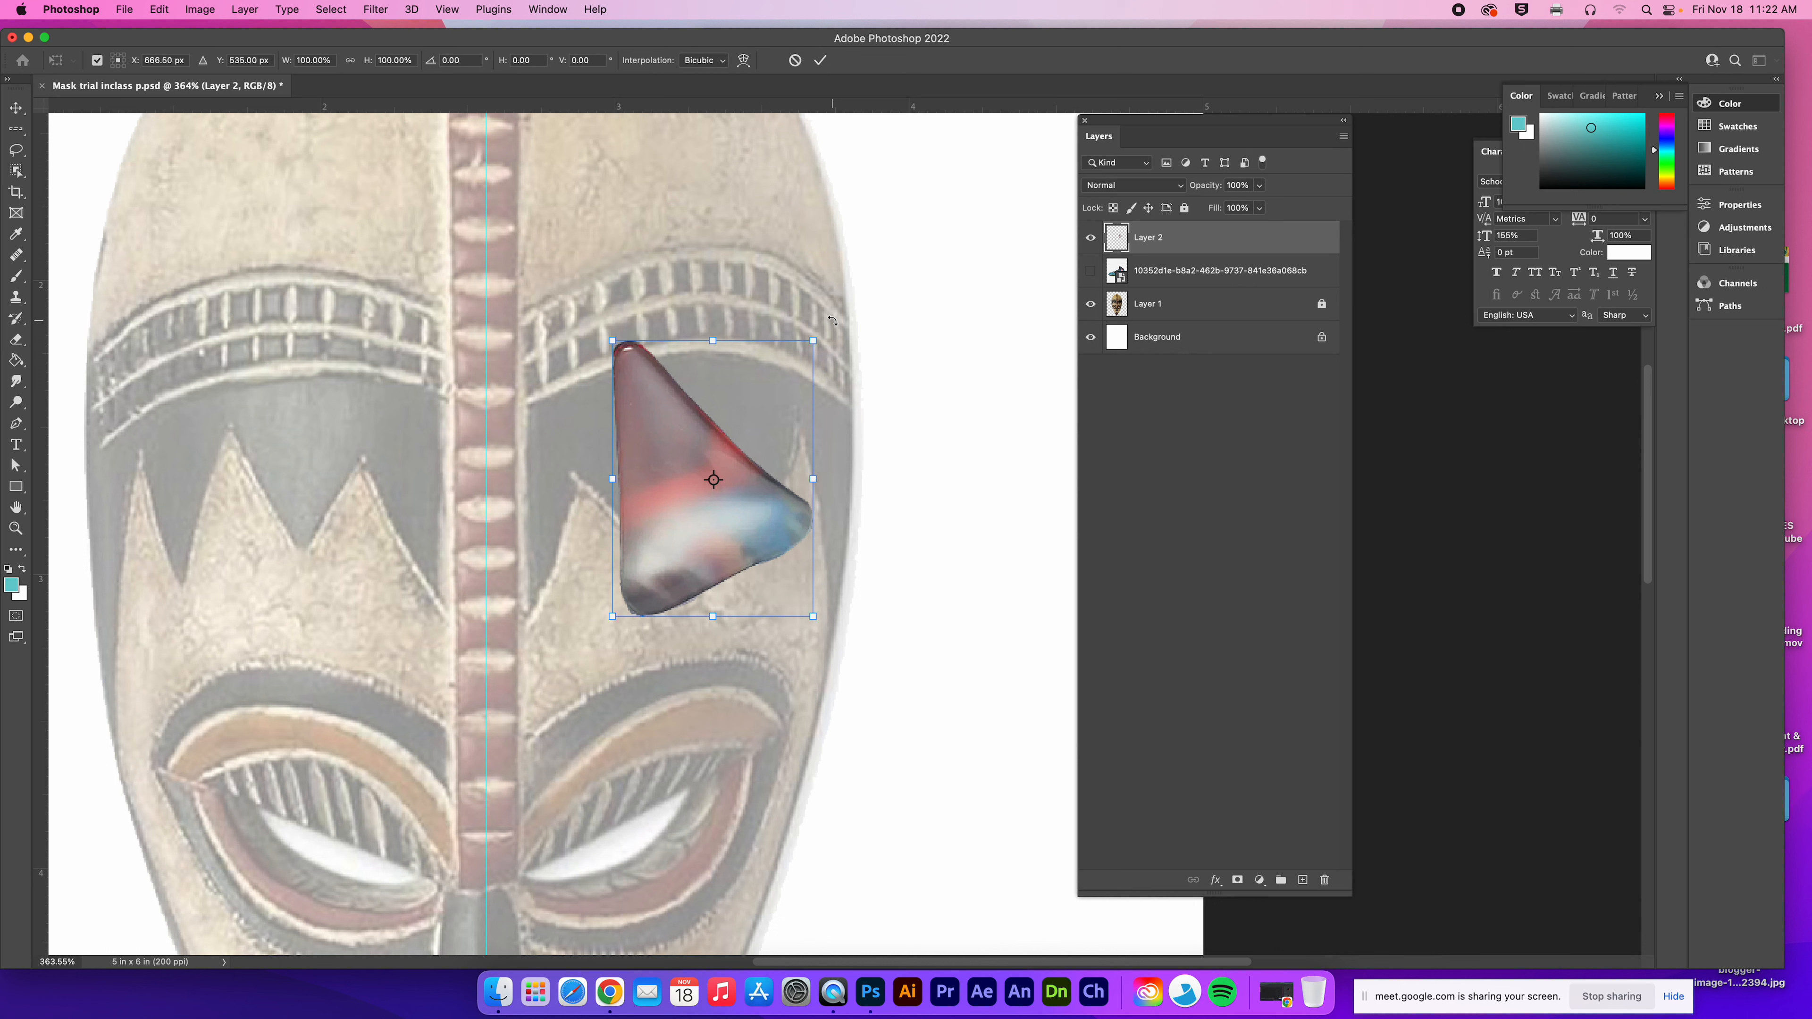
left_click_drag(839, 326, 605, 568)
Step: Flip the piece horizontally and rotate it point-down over the outer end of the zigzag band, applying the transform
right_click(706, 417)
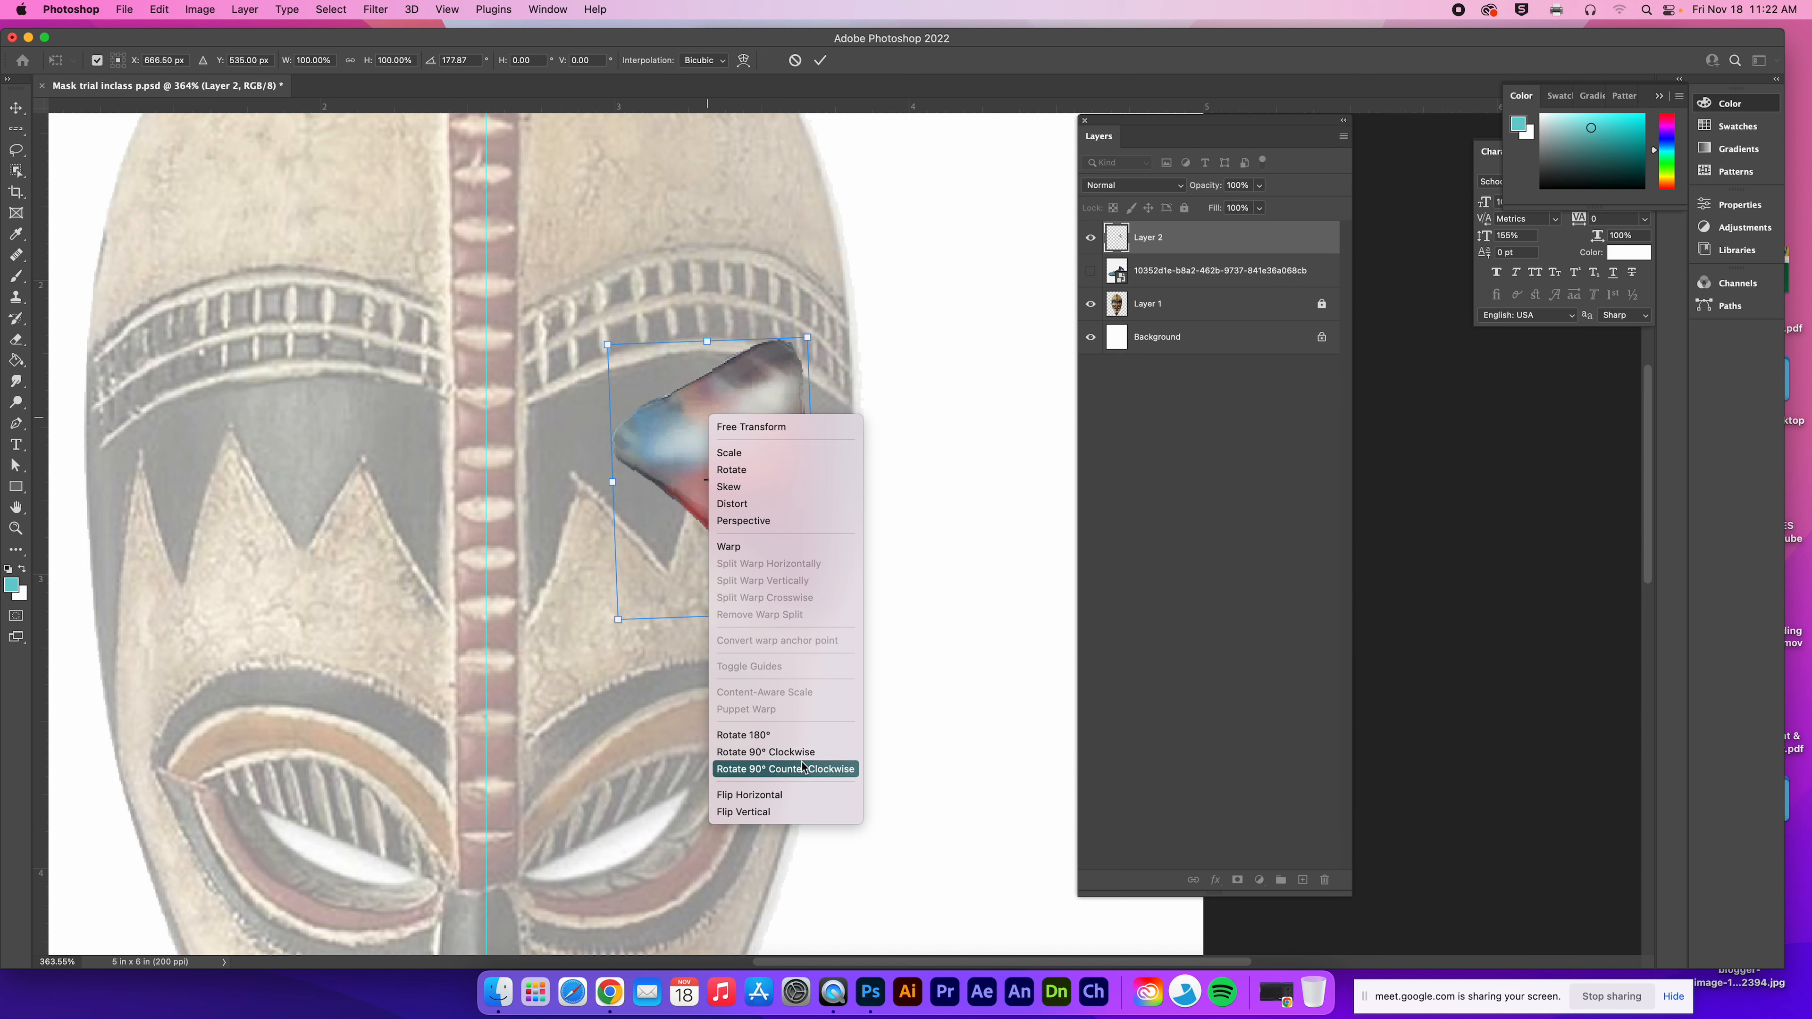
left_click(788, 797)
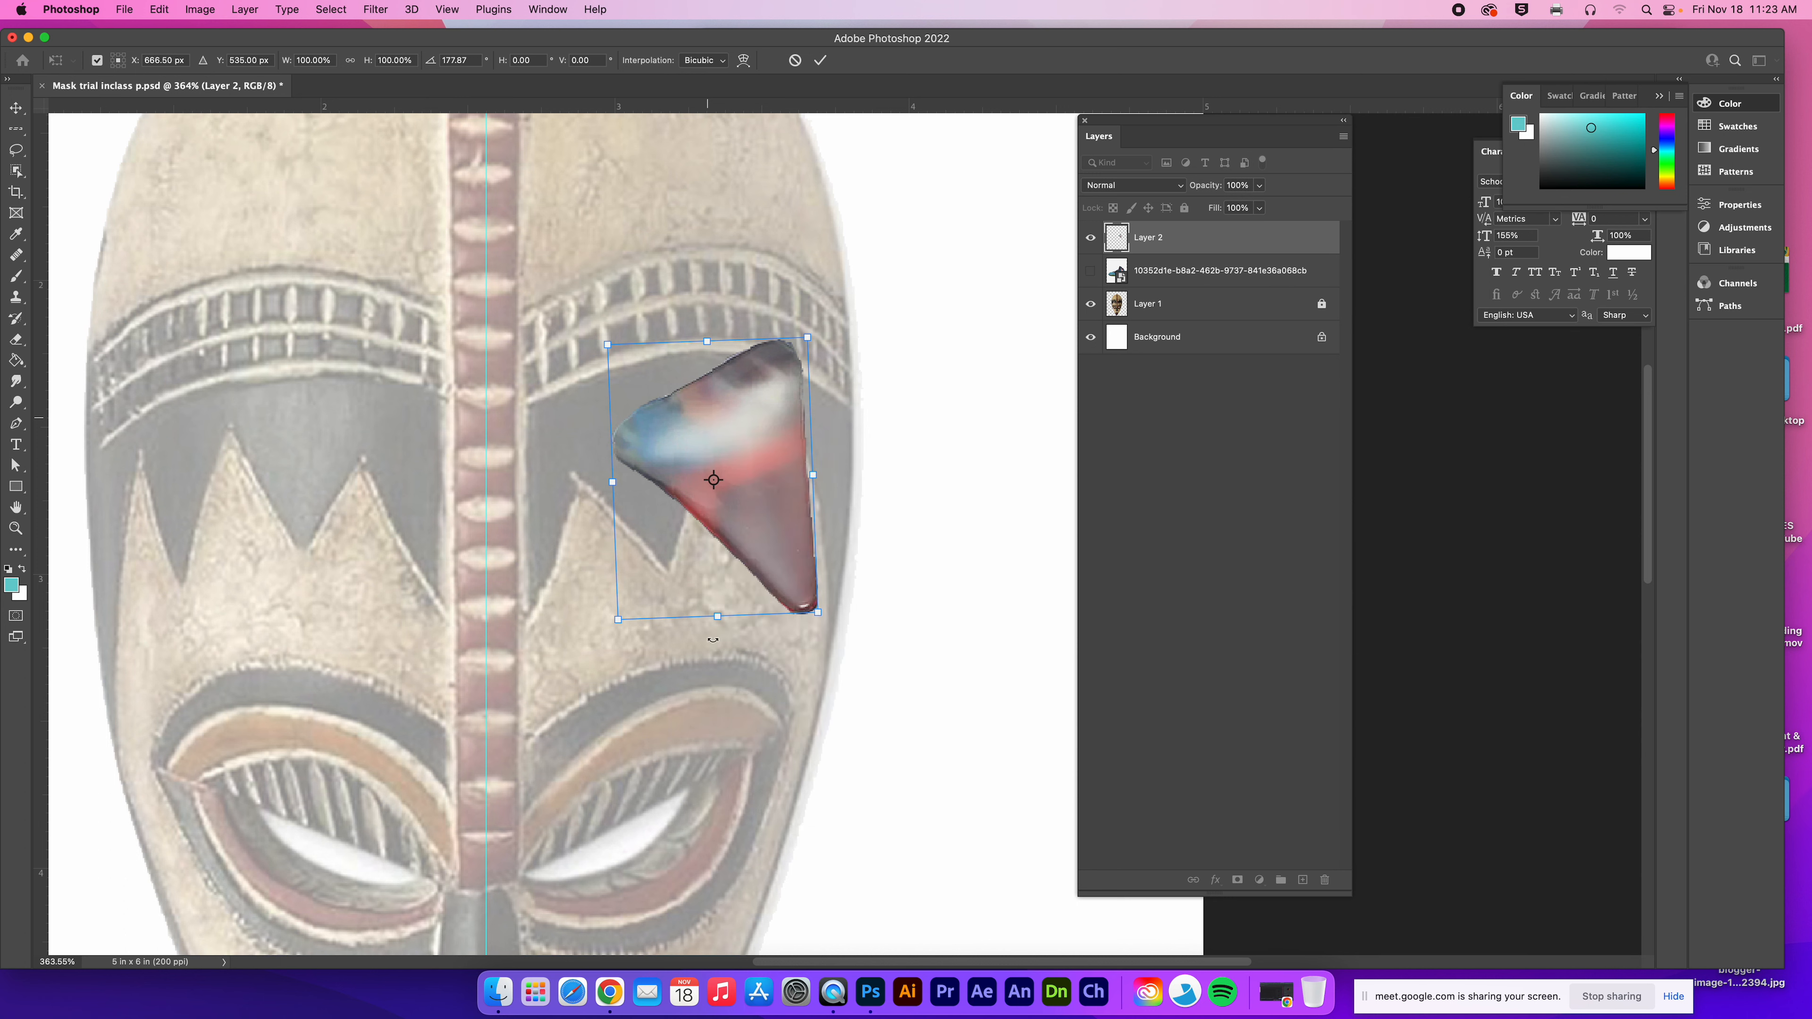
left_click_drag(832, 444, 882, 330)
double_click(781, 322)
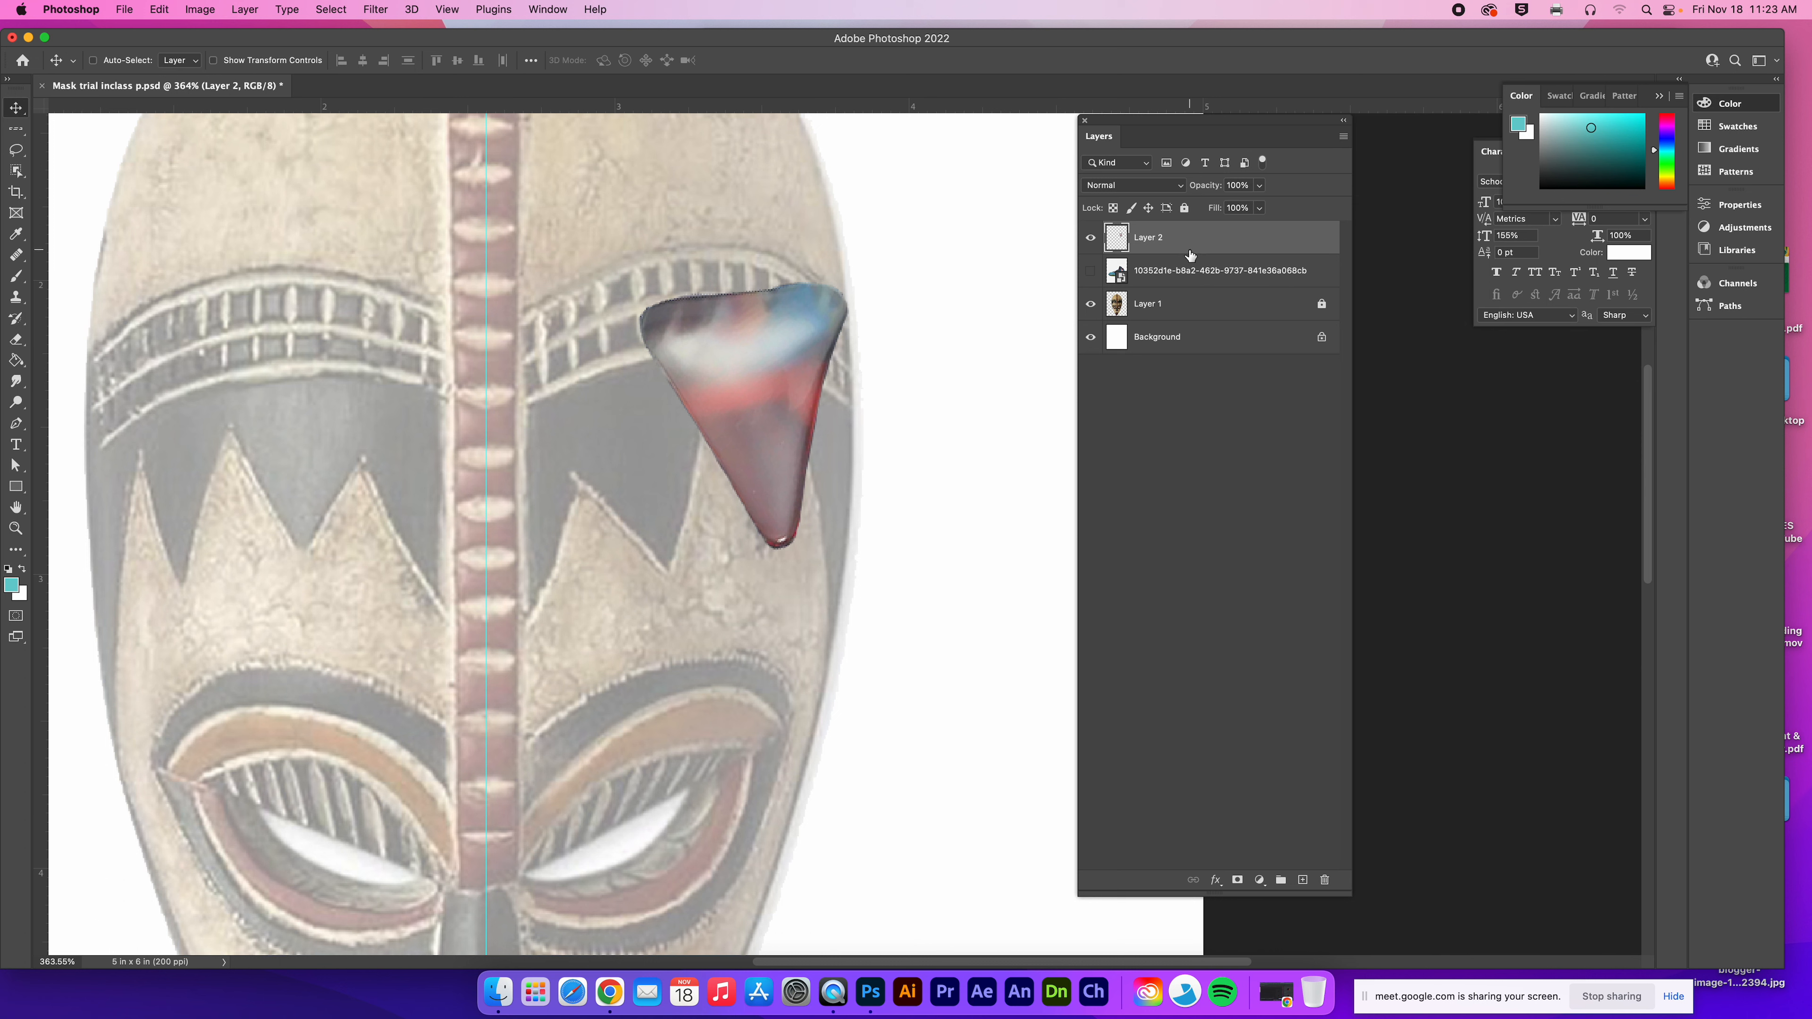
Step: Duplicate Layer 2, which holds the cut-out shoe window piece
right_click(1204, 242)
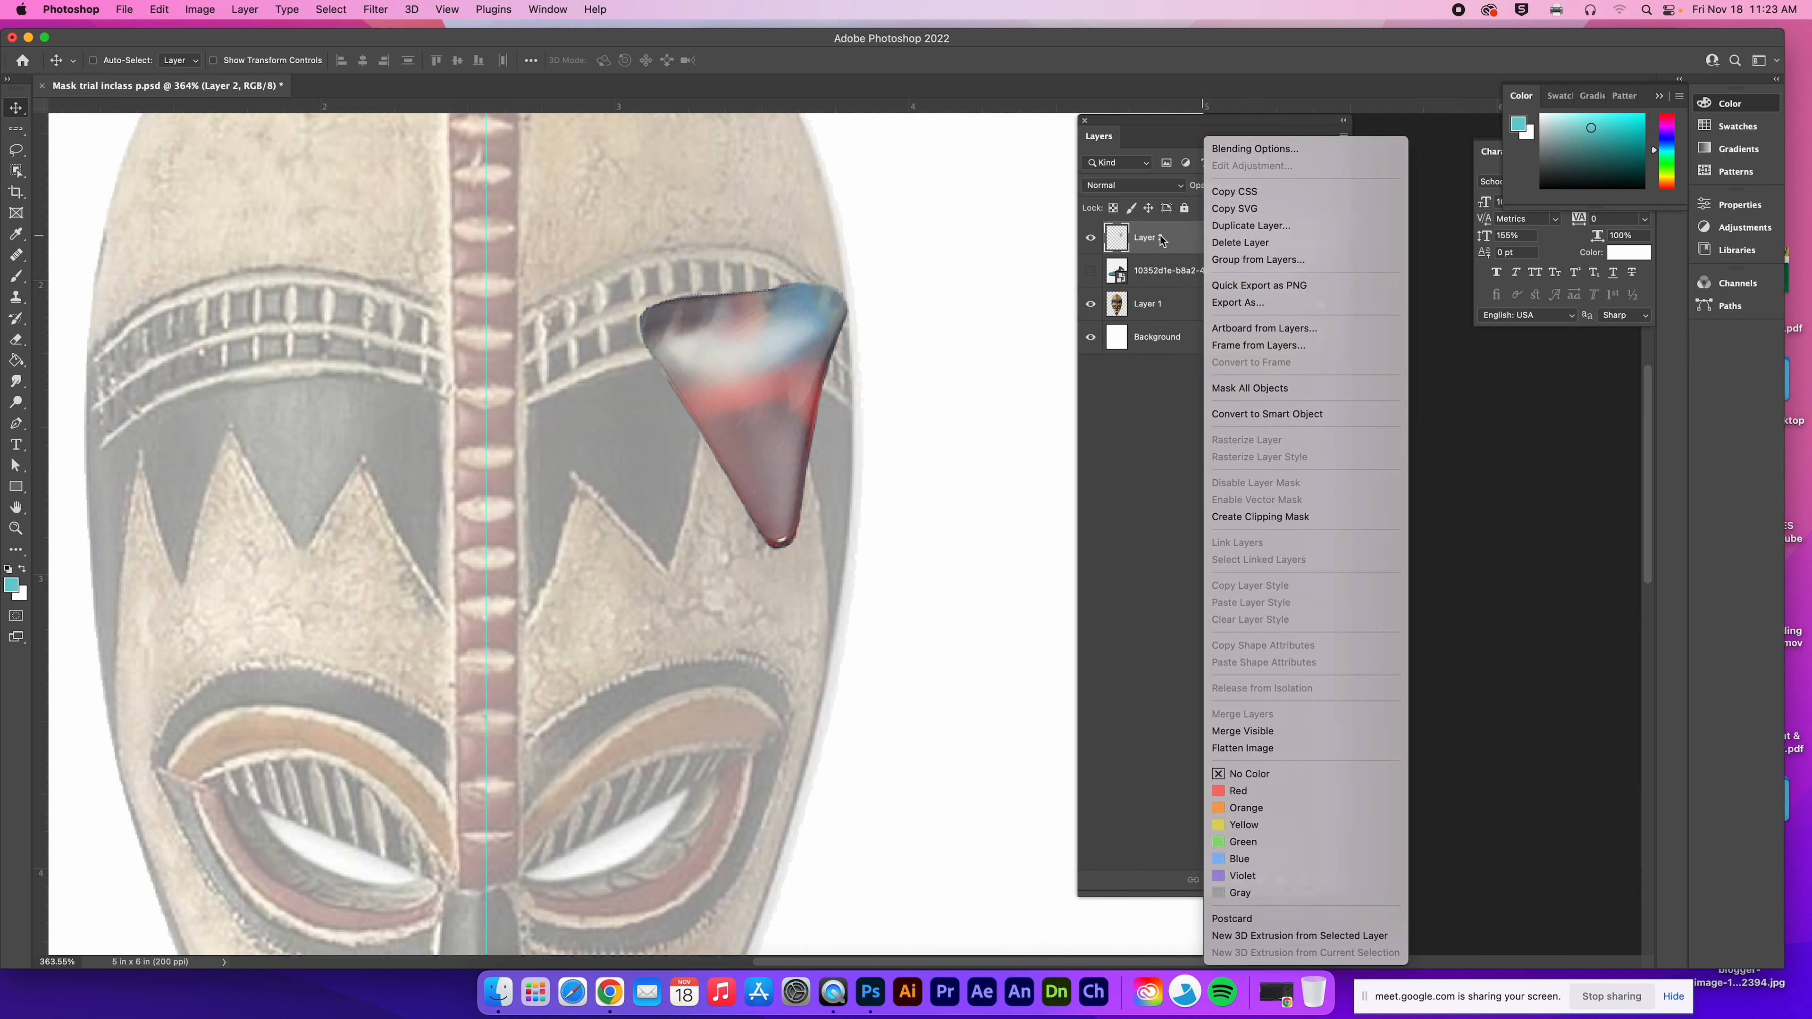
left_click(1188, 245)
left_click_drag(1293, 895, 1324, 436)
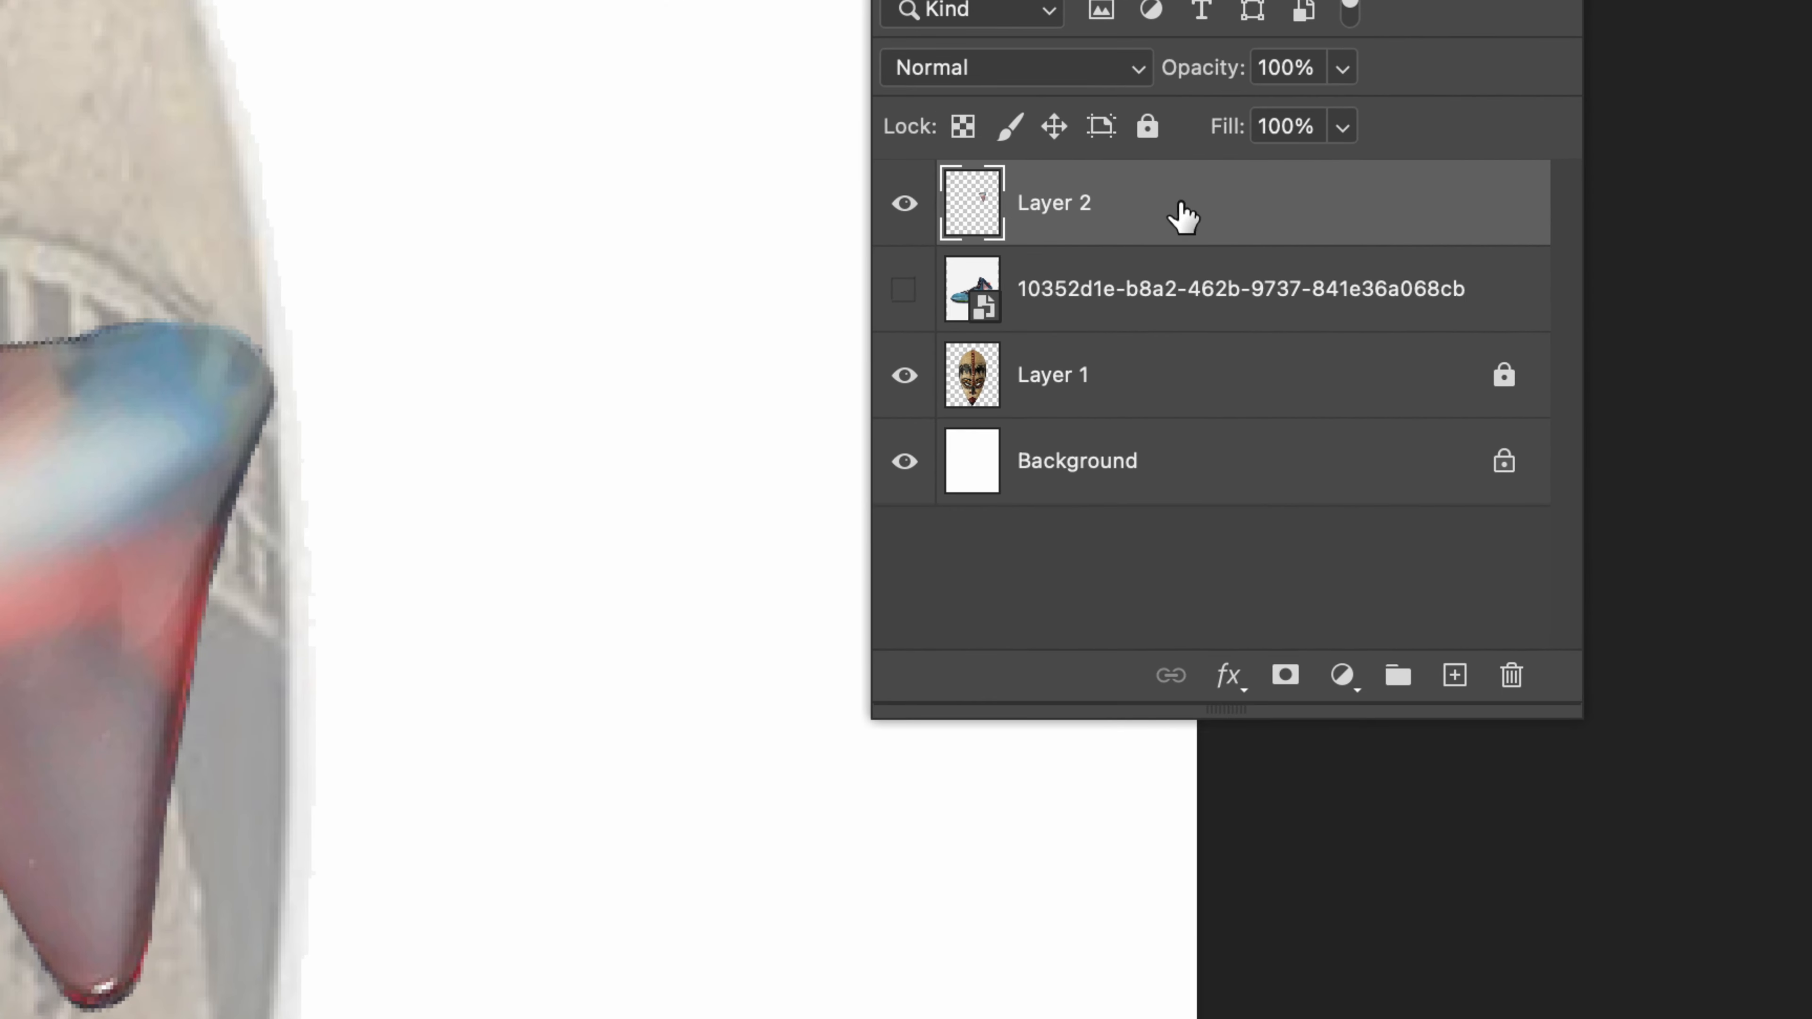
left_click_drag(1190, 205, 1460, 675)
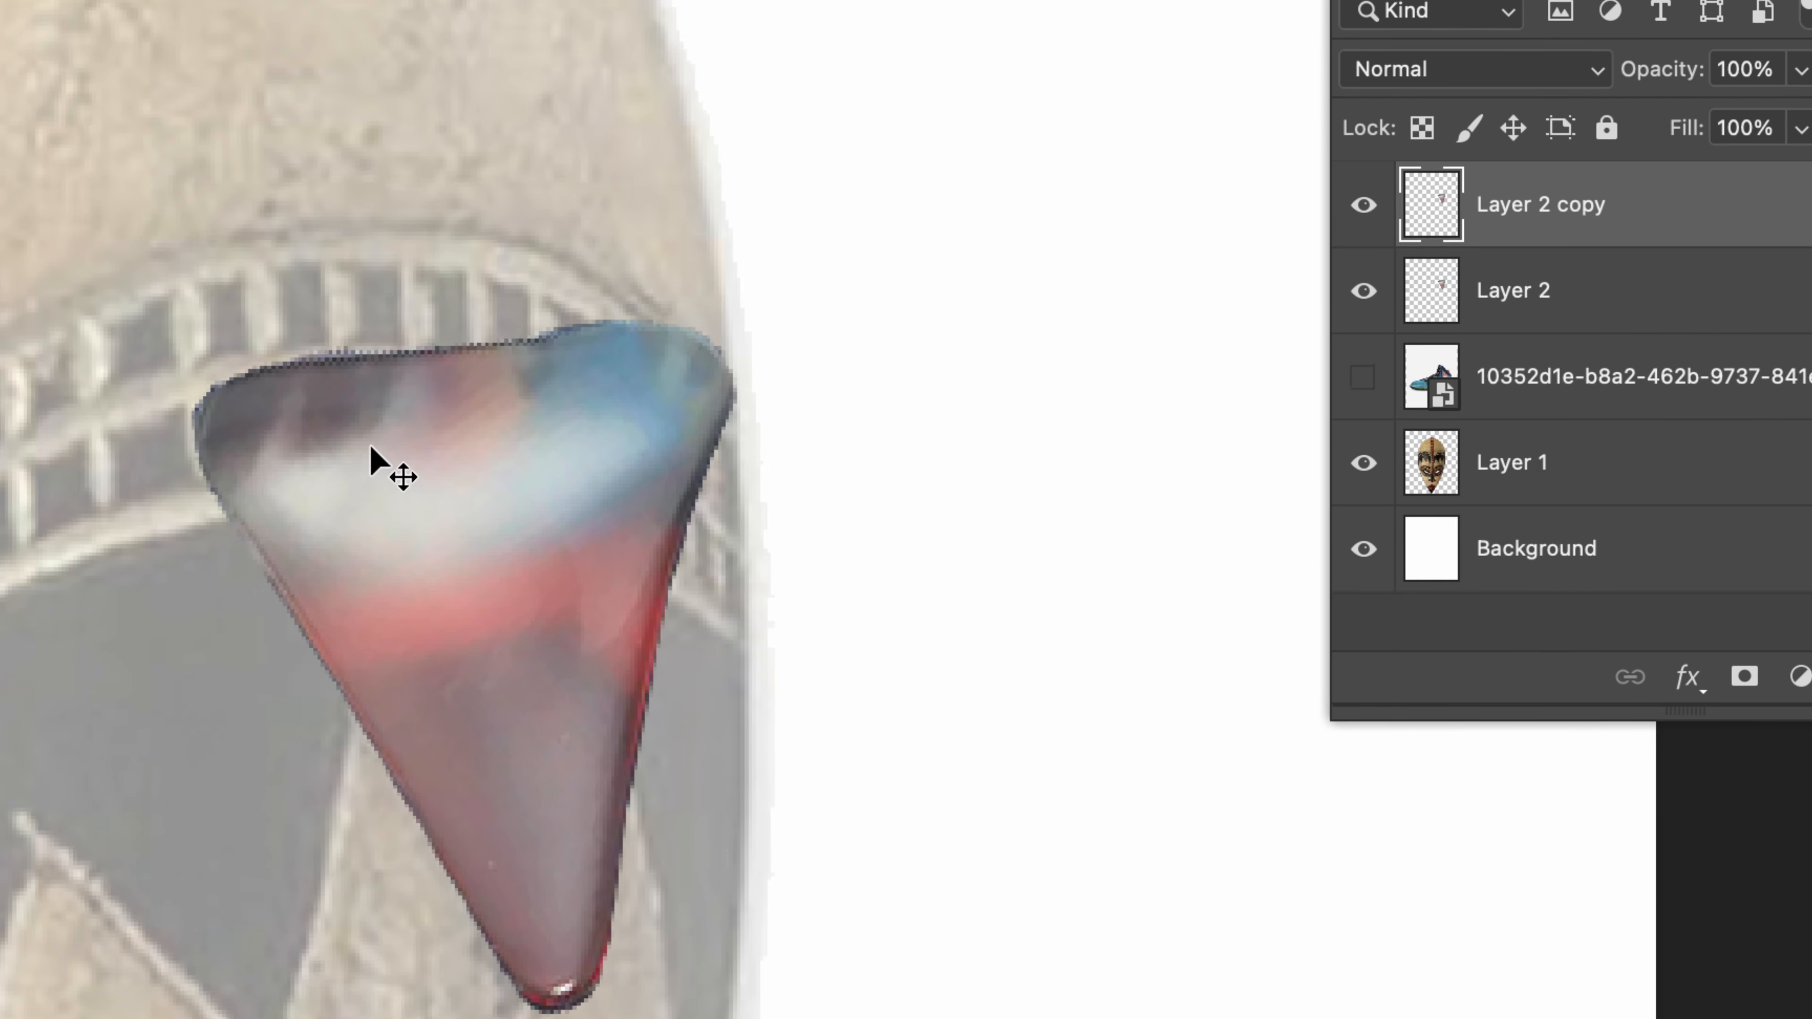
Step: Place the duplicated piece beside the first one, towards the mask's centre, and rotate it with Free Transform to fit the zigzag band
left_click_drag(368, 446, 794, 217)
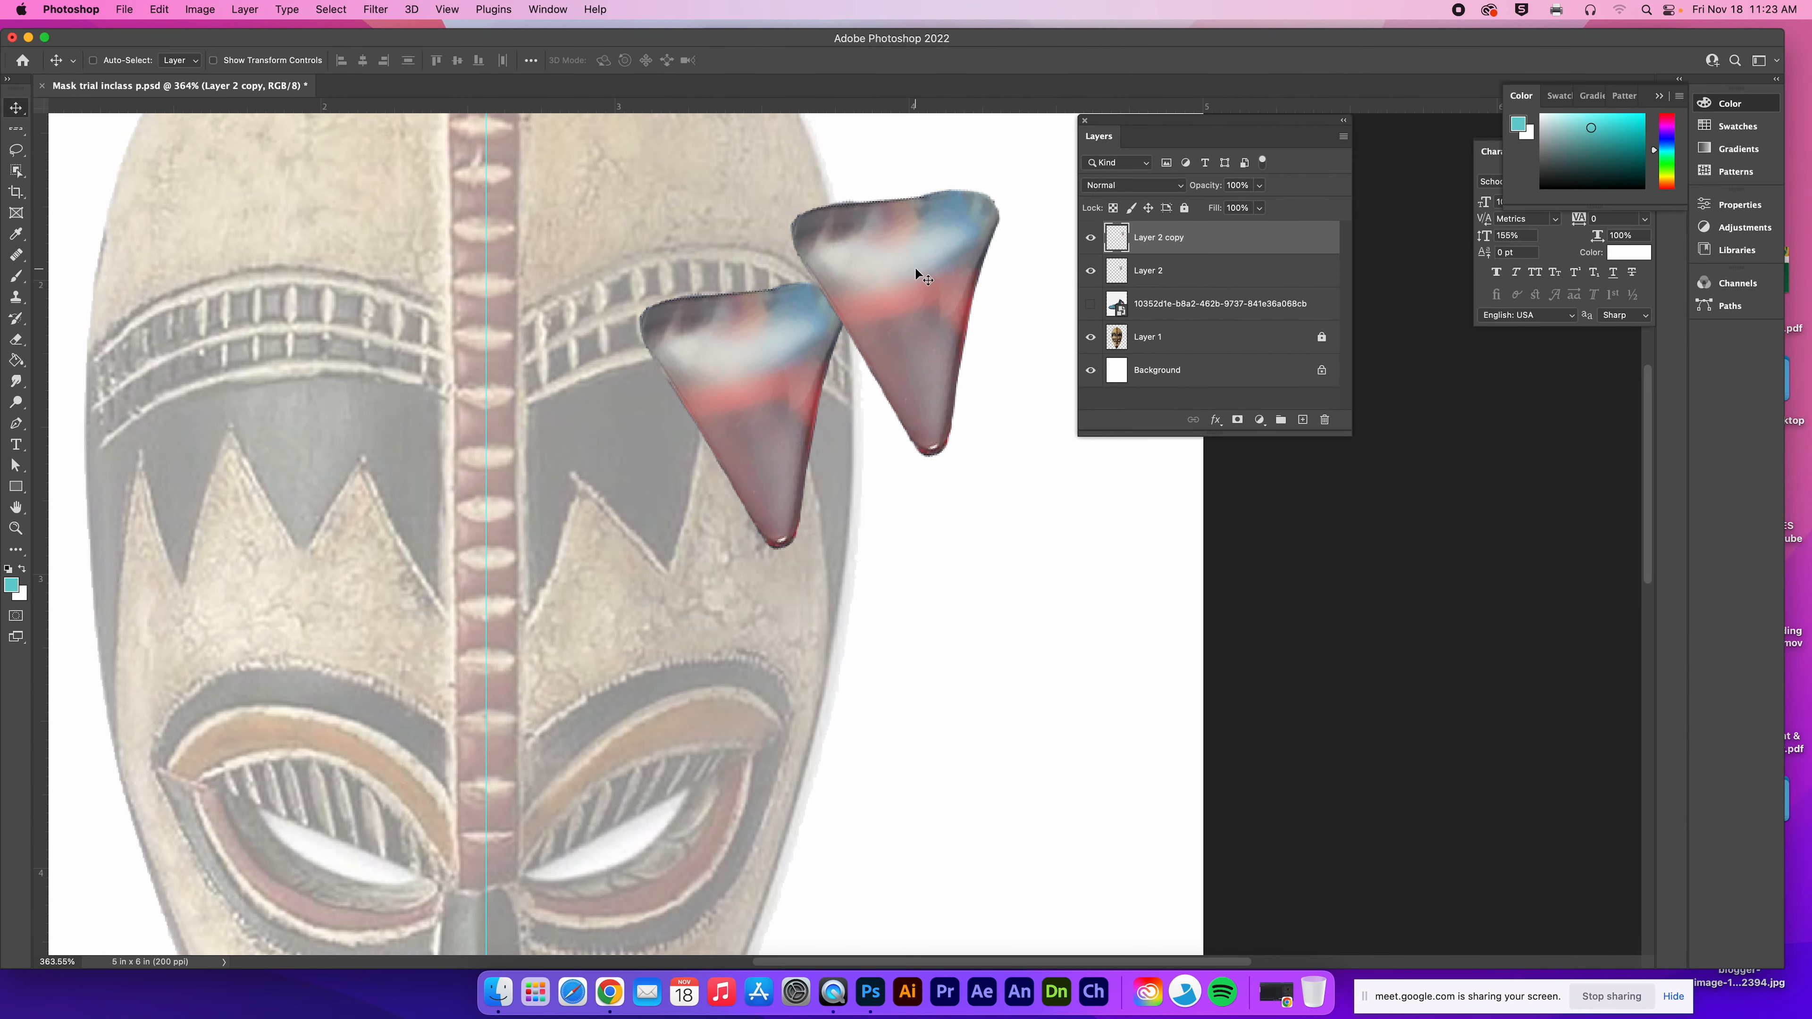
left_click_drag(878, 282, 461, 418)
left_click_drag(704, 341, 633, 406)
key("super+t")
left_click_drag(731, 307, 696, 285)
key("Return")
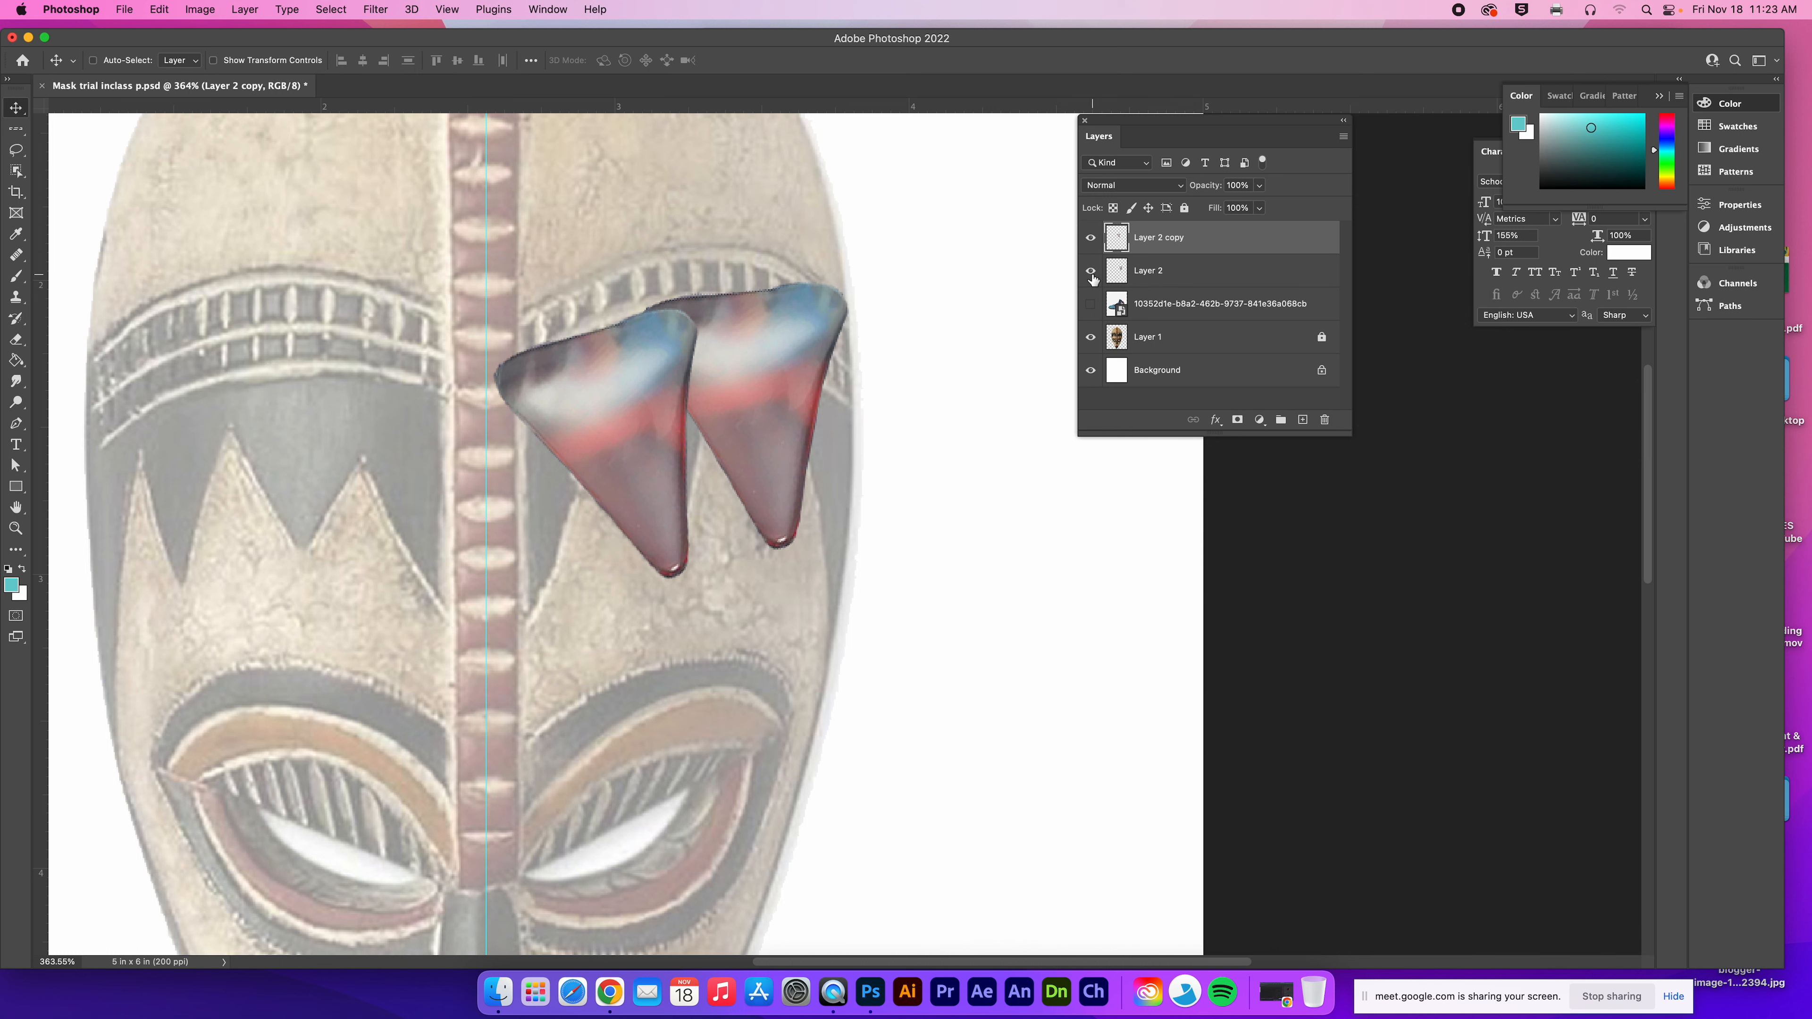
Step: Hide both cut-out piece layers, then select the shoe image layer and make it visible
left_click_drag(1090, 238, 1090, 271)
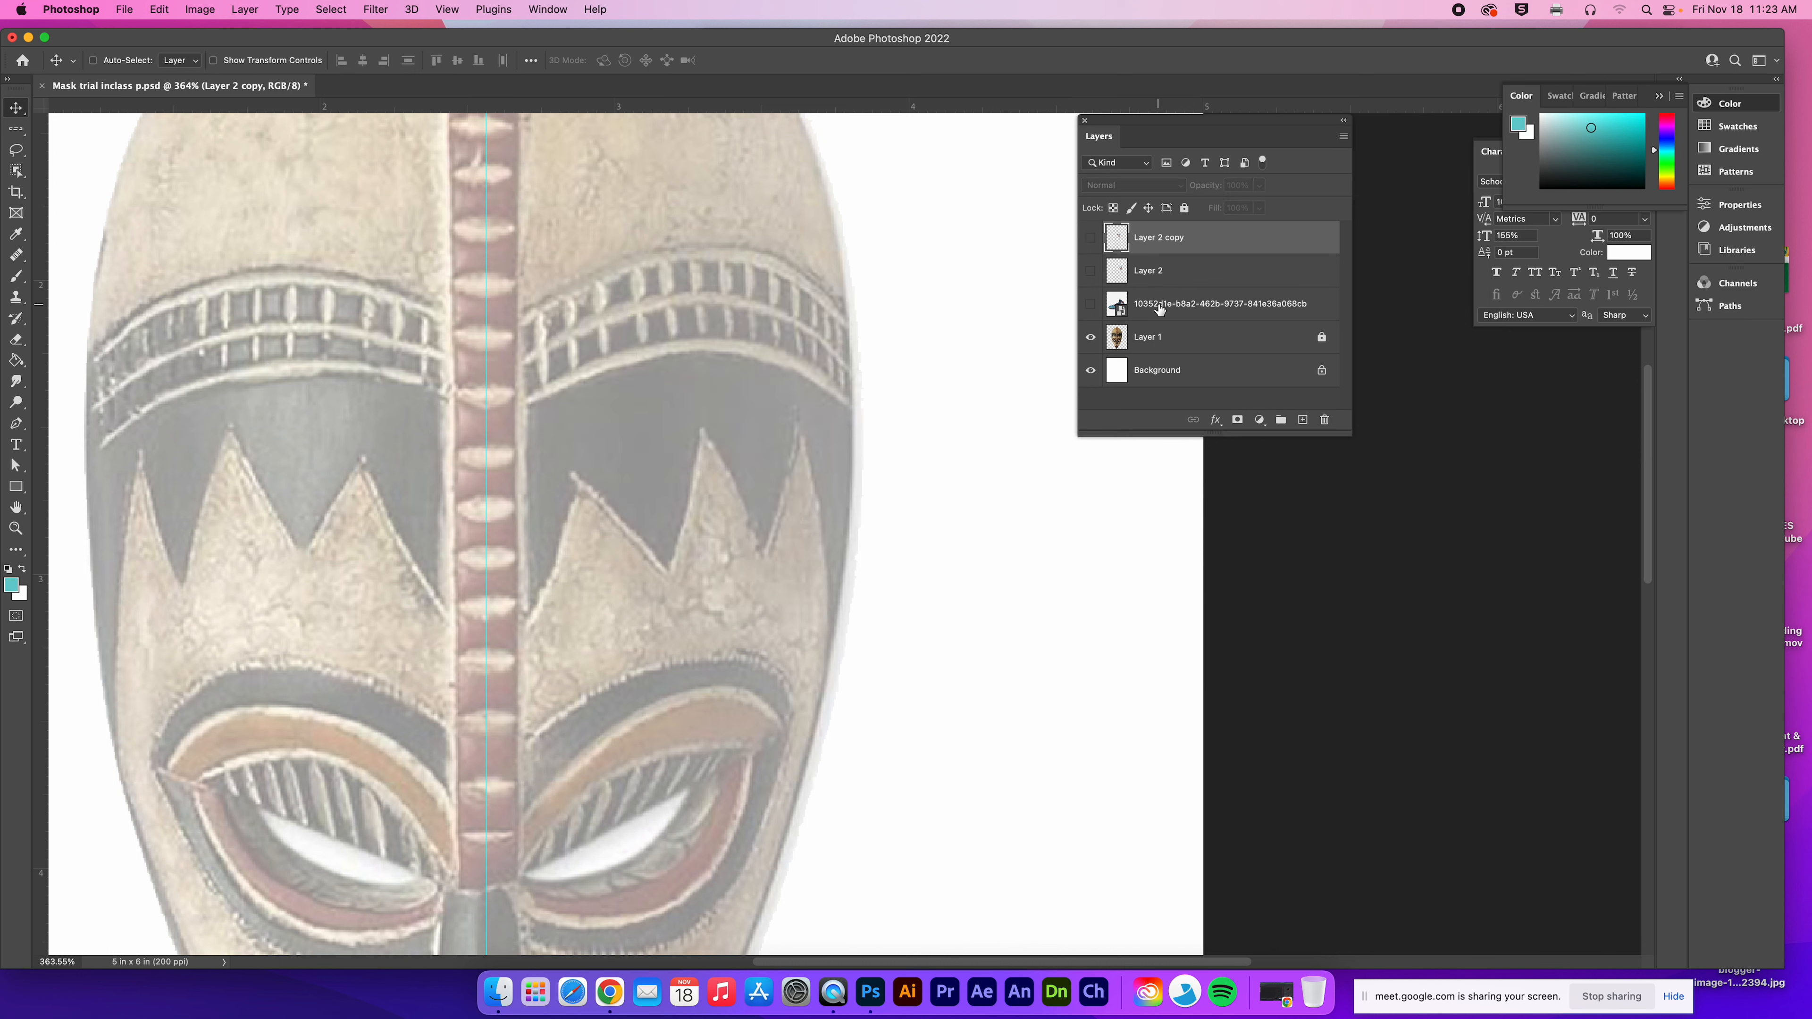
left_click(1159, 306)
left_click(1091, 306)
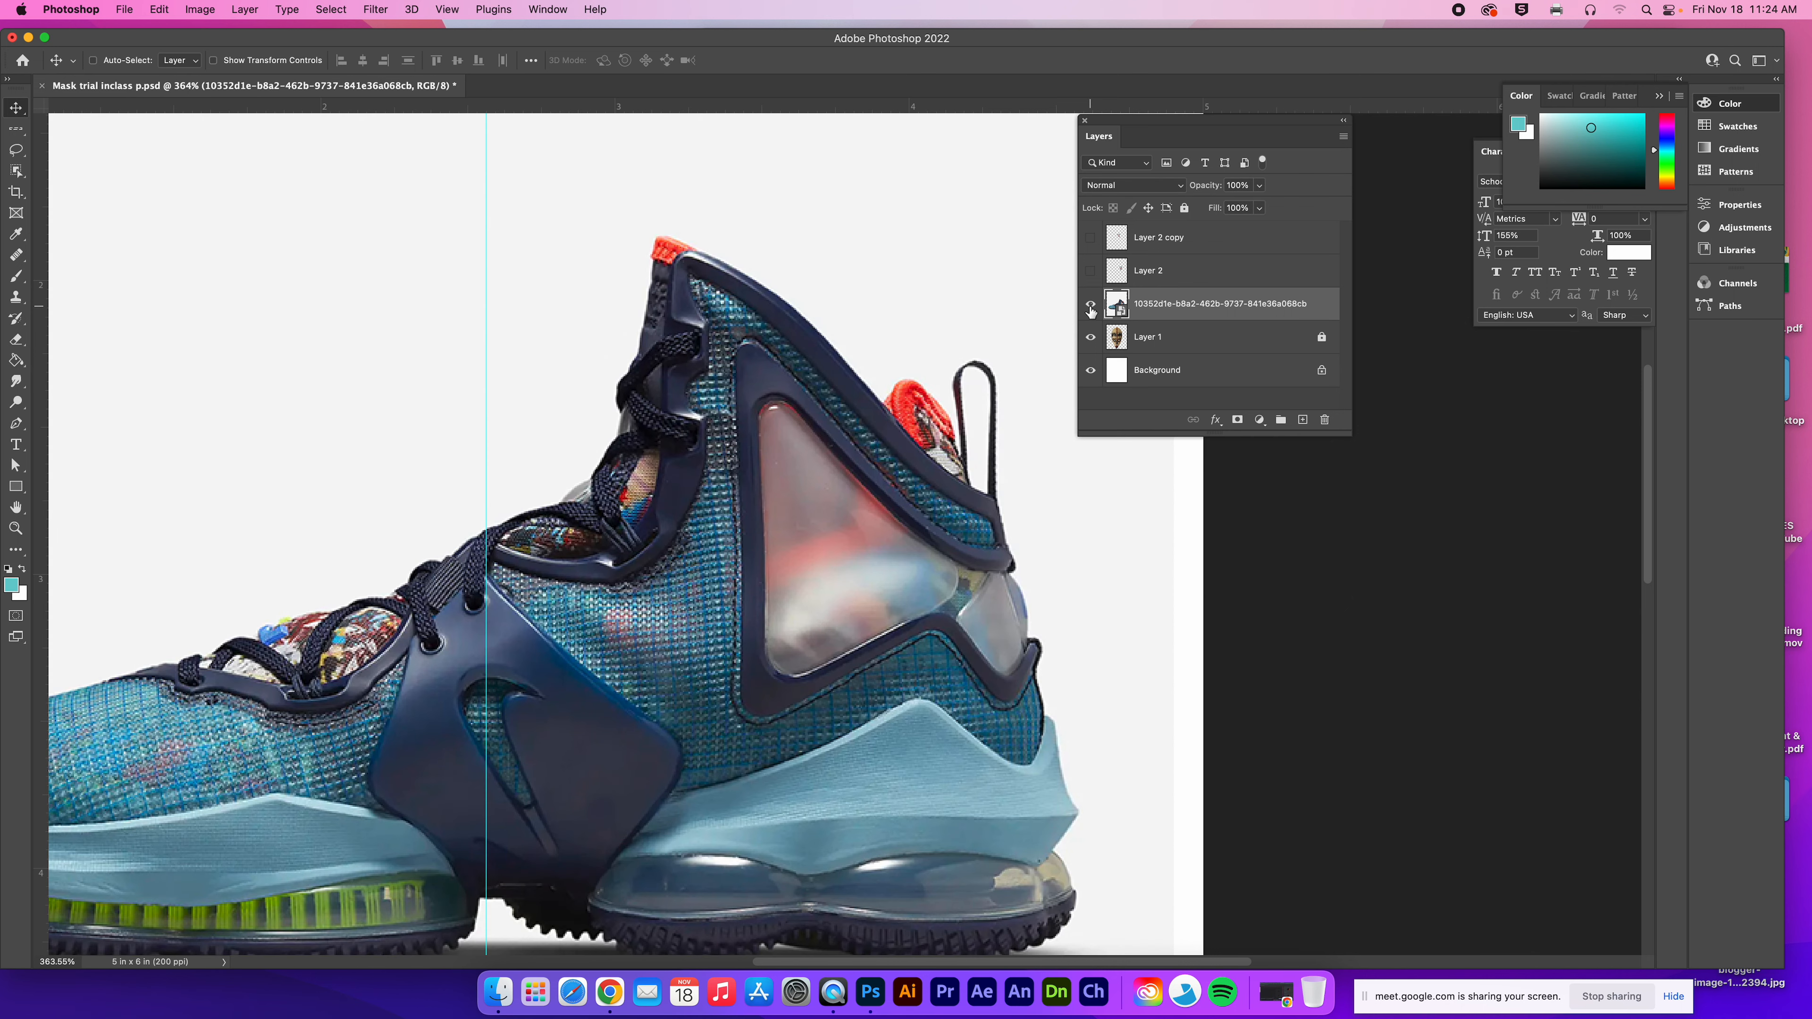
Step: Select the shoe's light blue heel midsole with the Quick Selection tool, using a 5 px brush
mouse_move(620, 589)
left_mouse_down()
mouse_move(733, 303)
mouse_move(762, 311)
mouse_move(607, 374)
left_mouse_up()
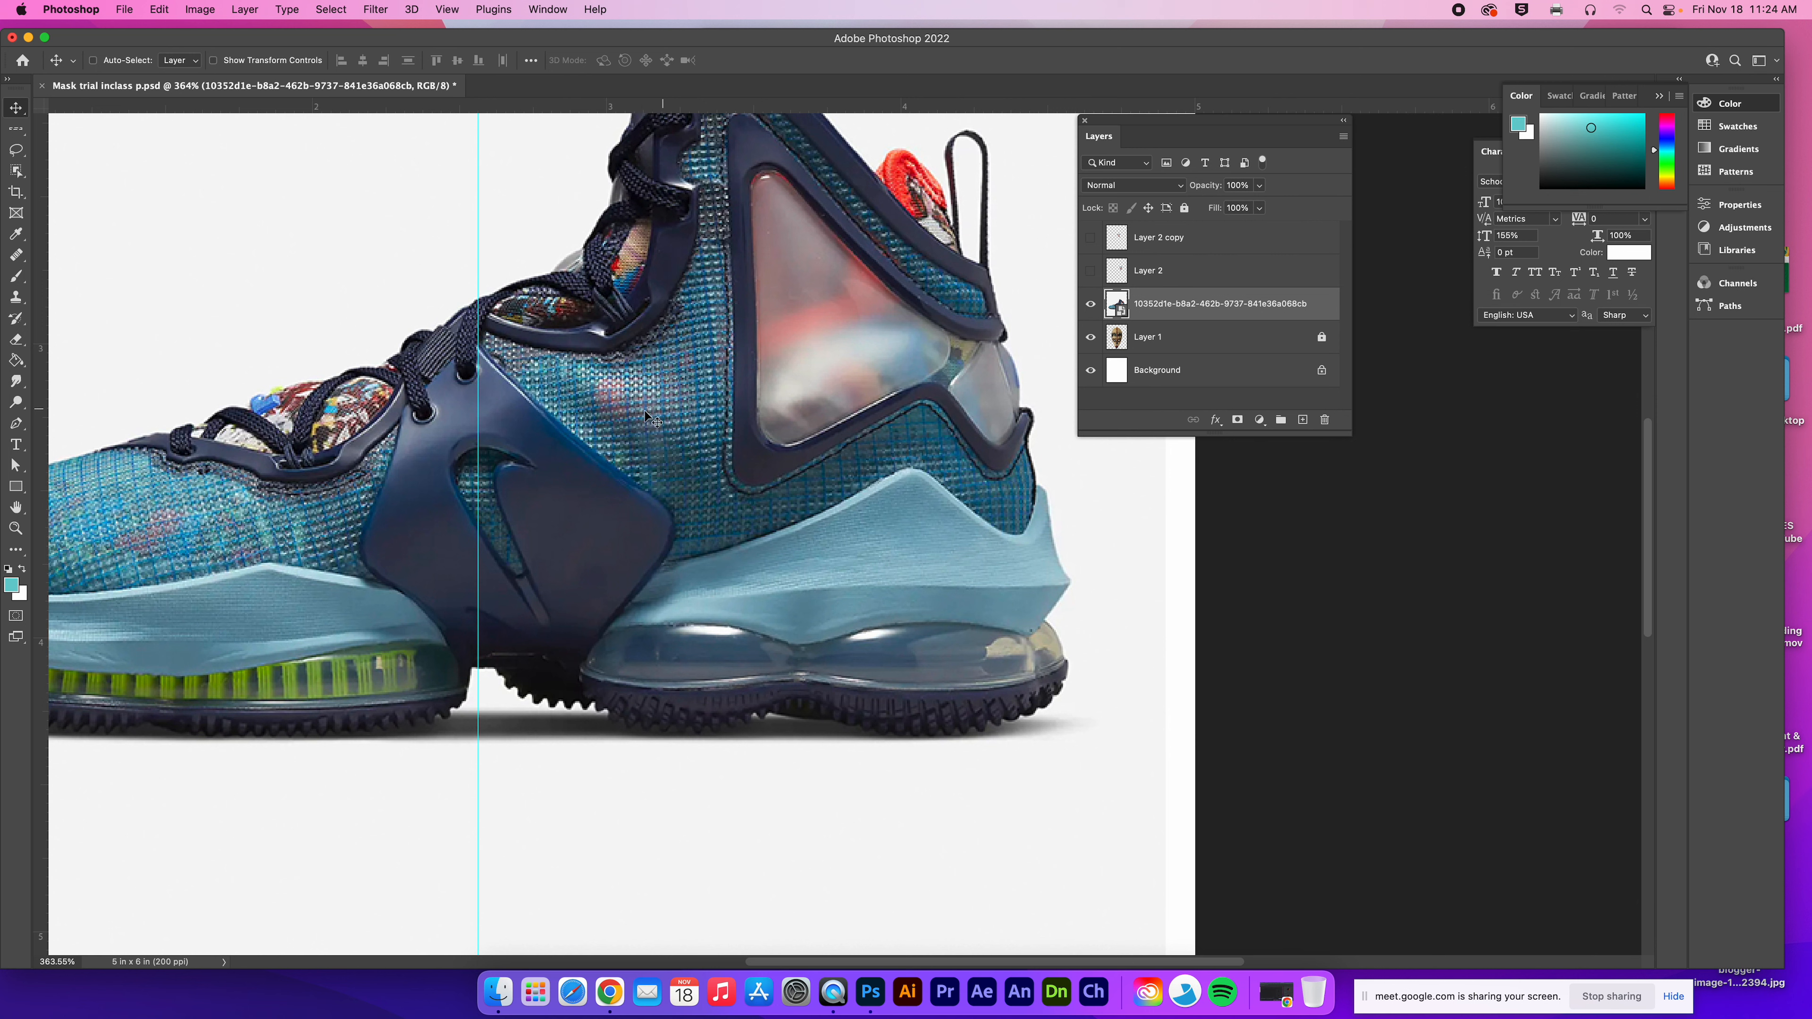
left_click(14, 156)
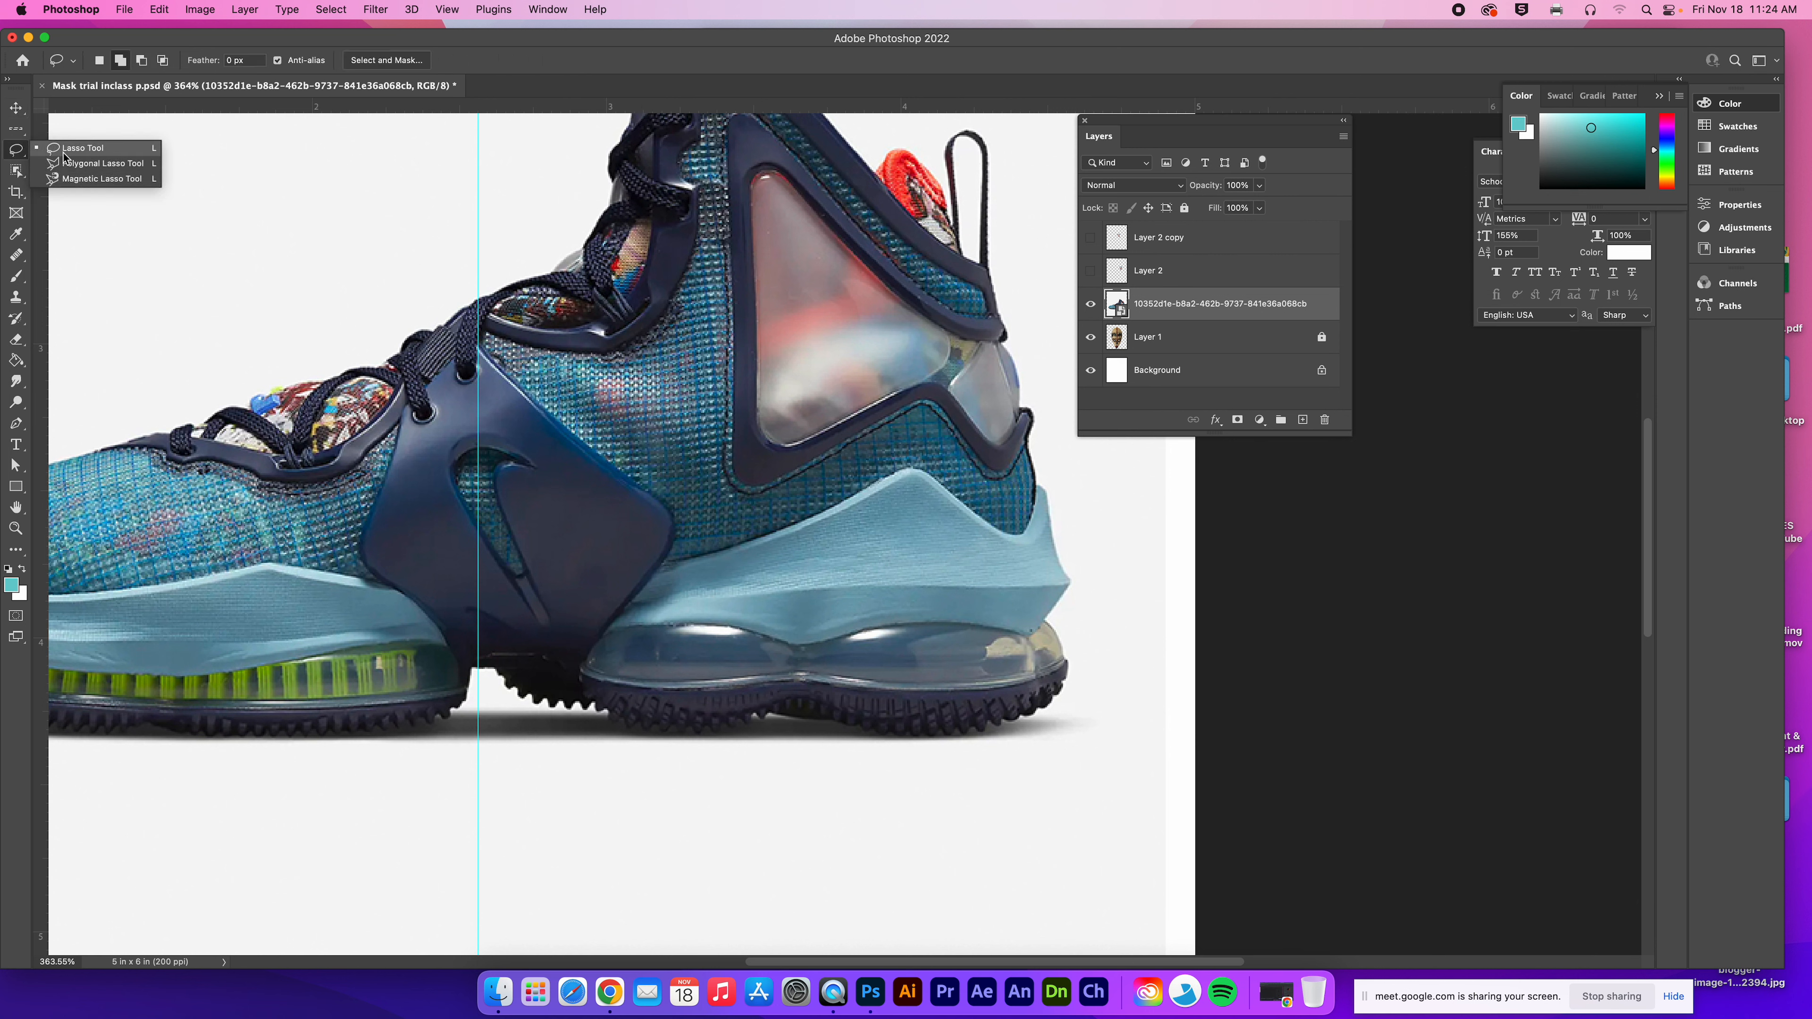
left_click(17, 170)
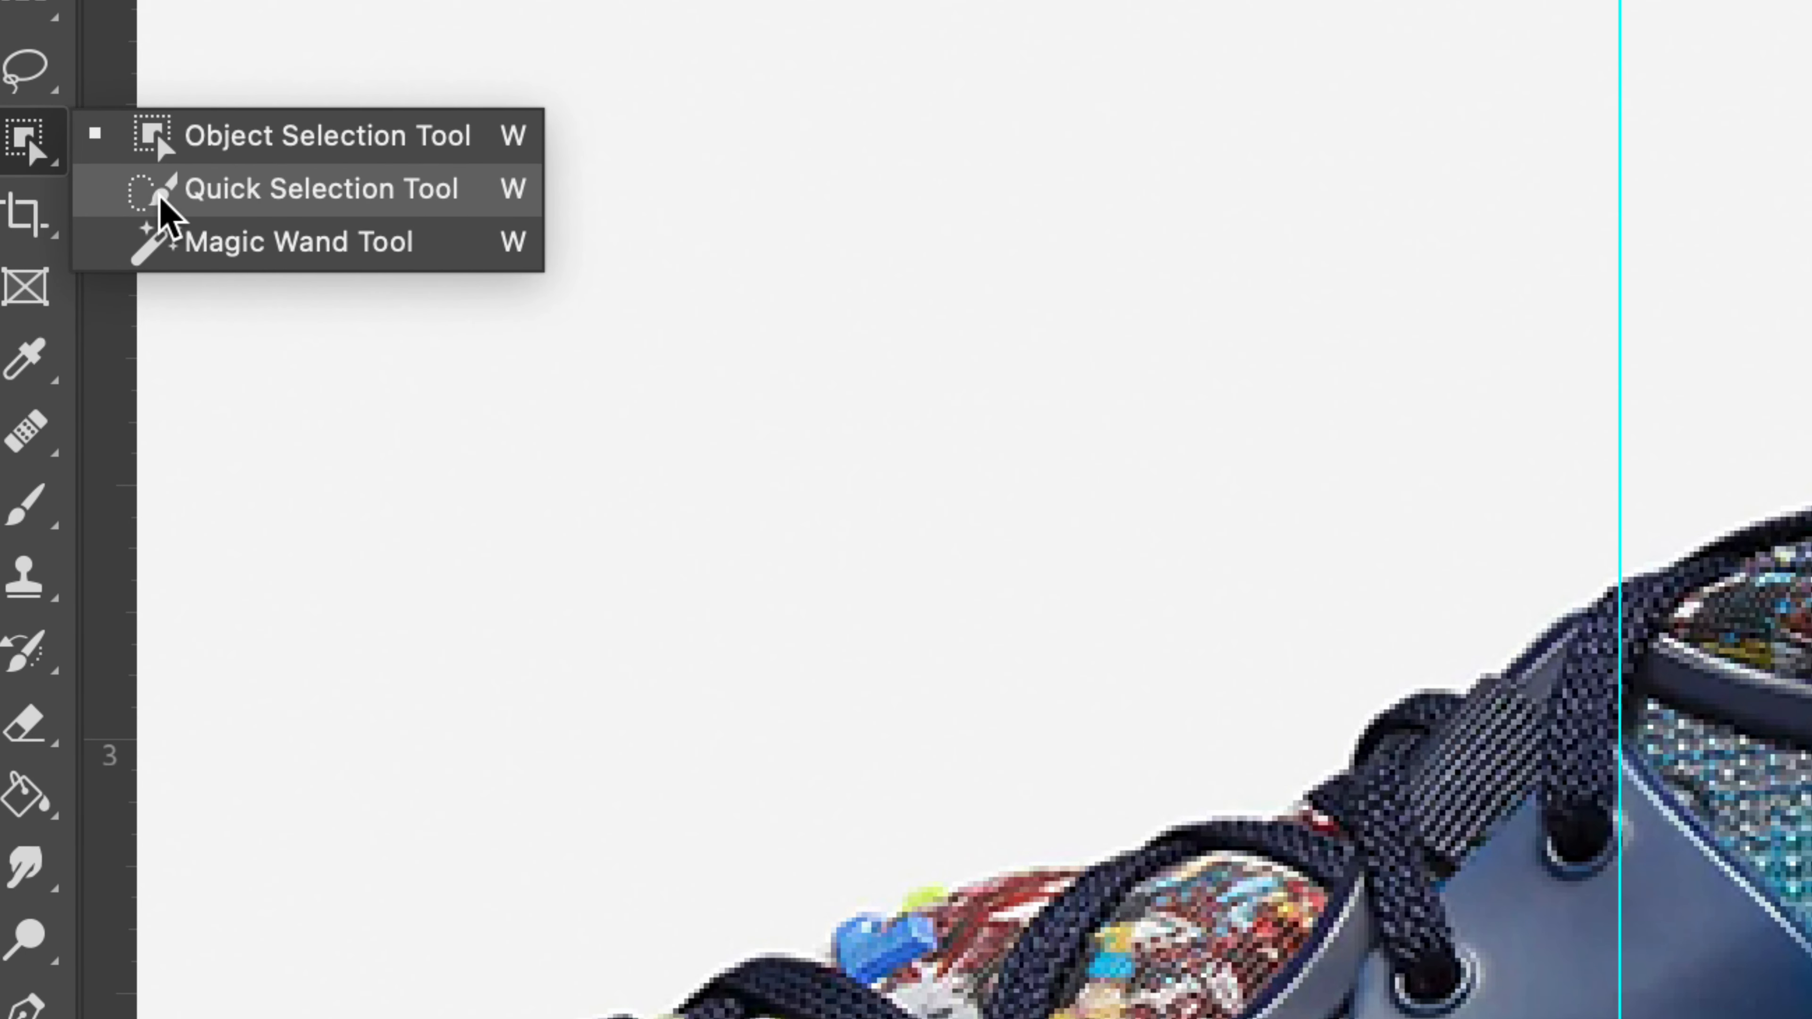
left_click(194, 199)
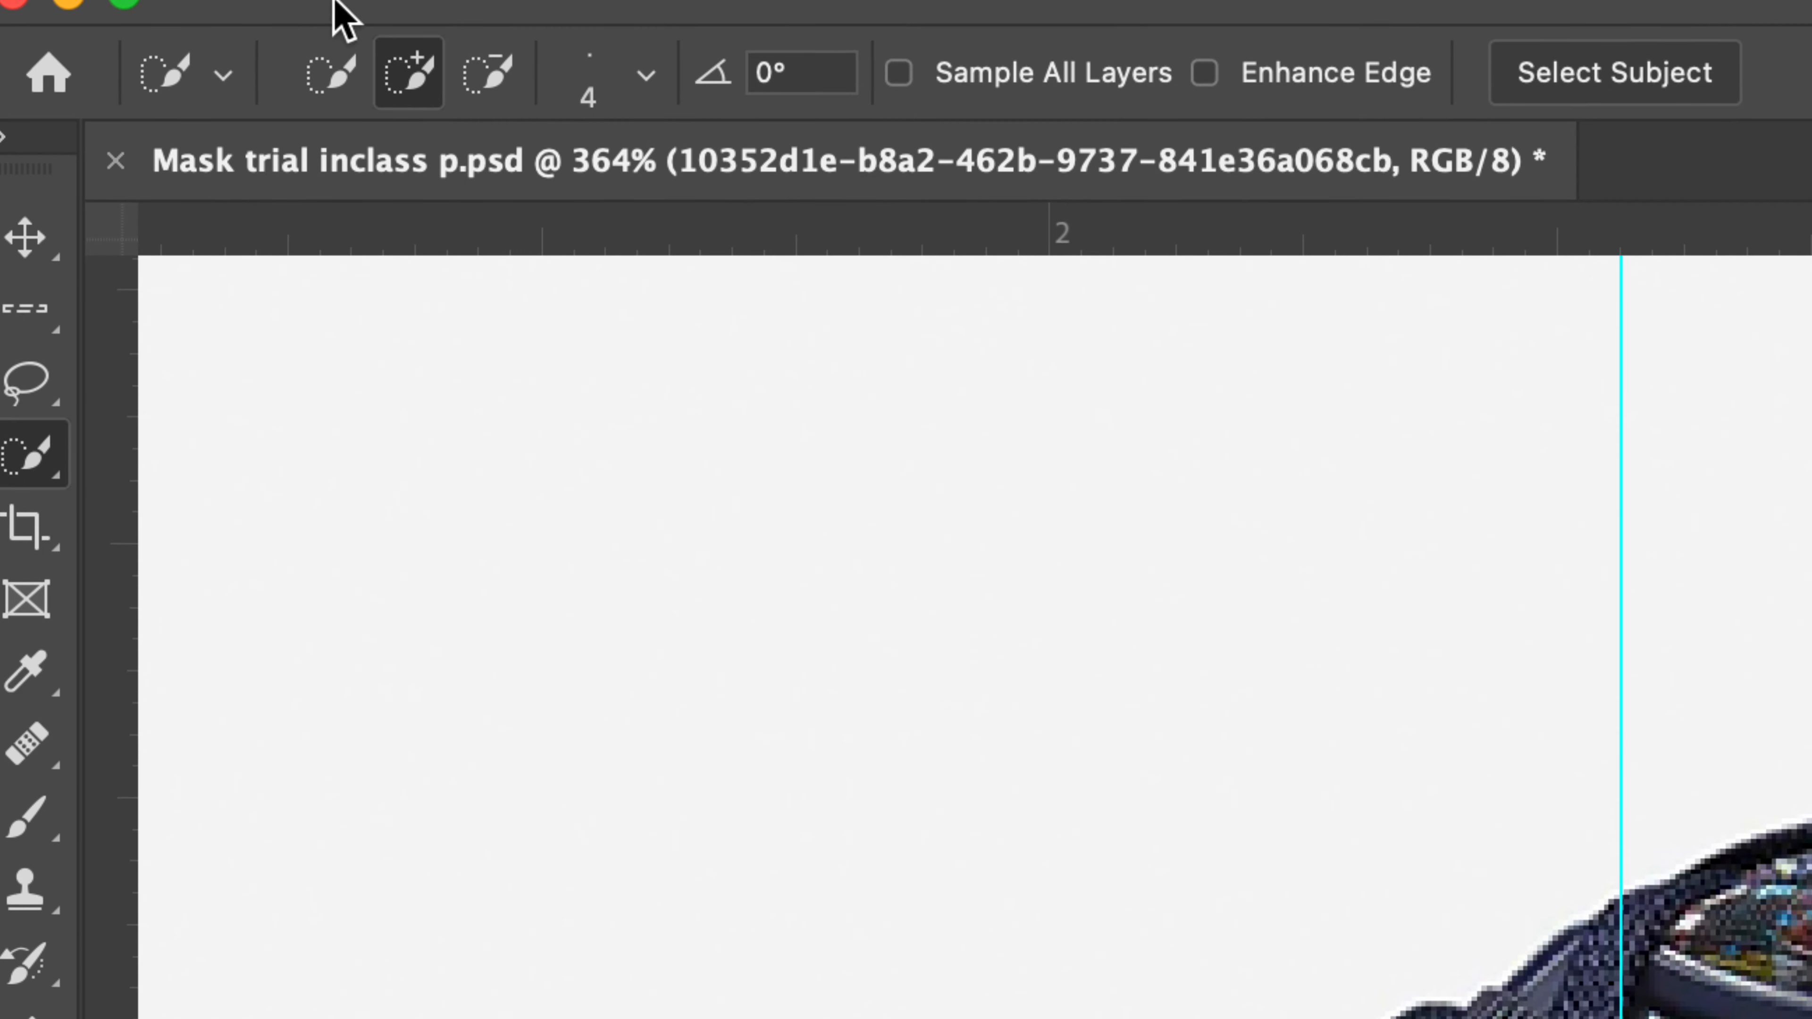
left_click(646, 75)
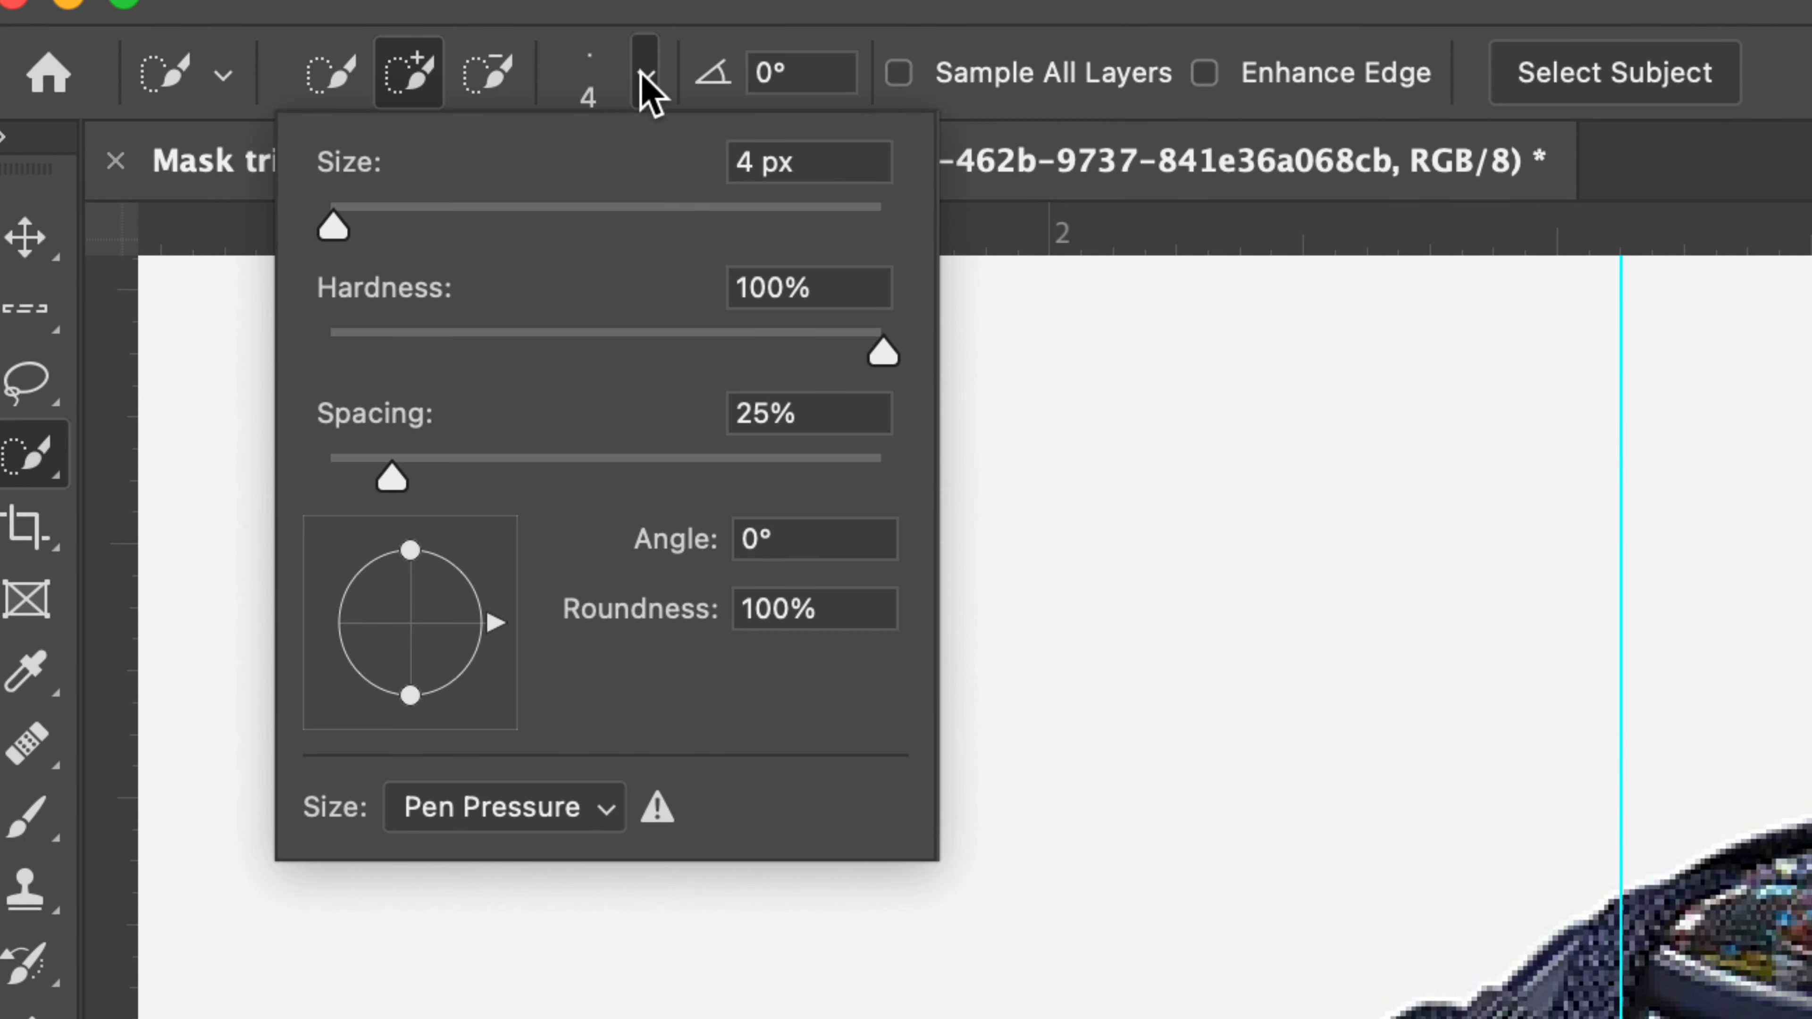
left_click(735, 162)
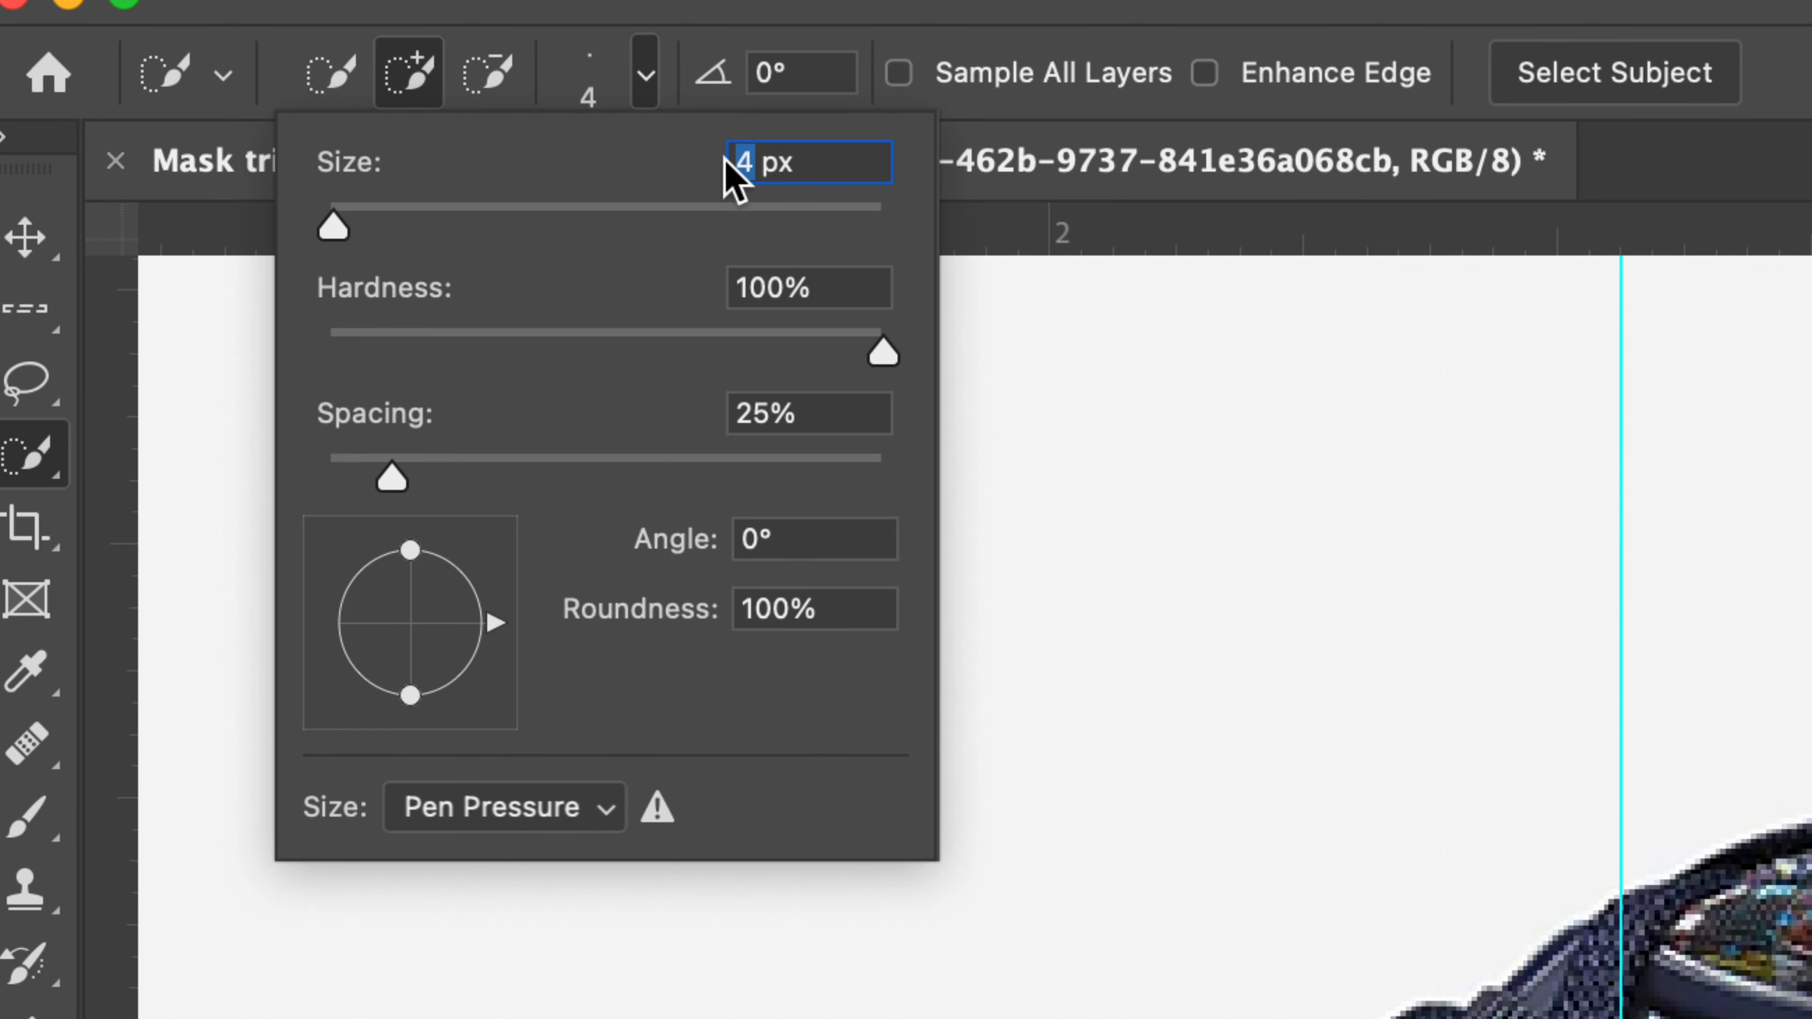
type("5")
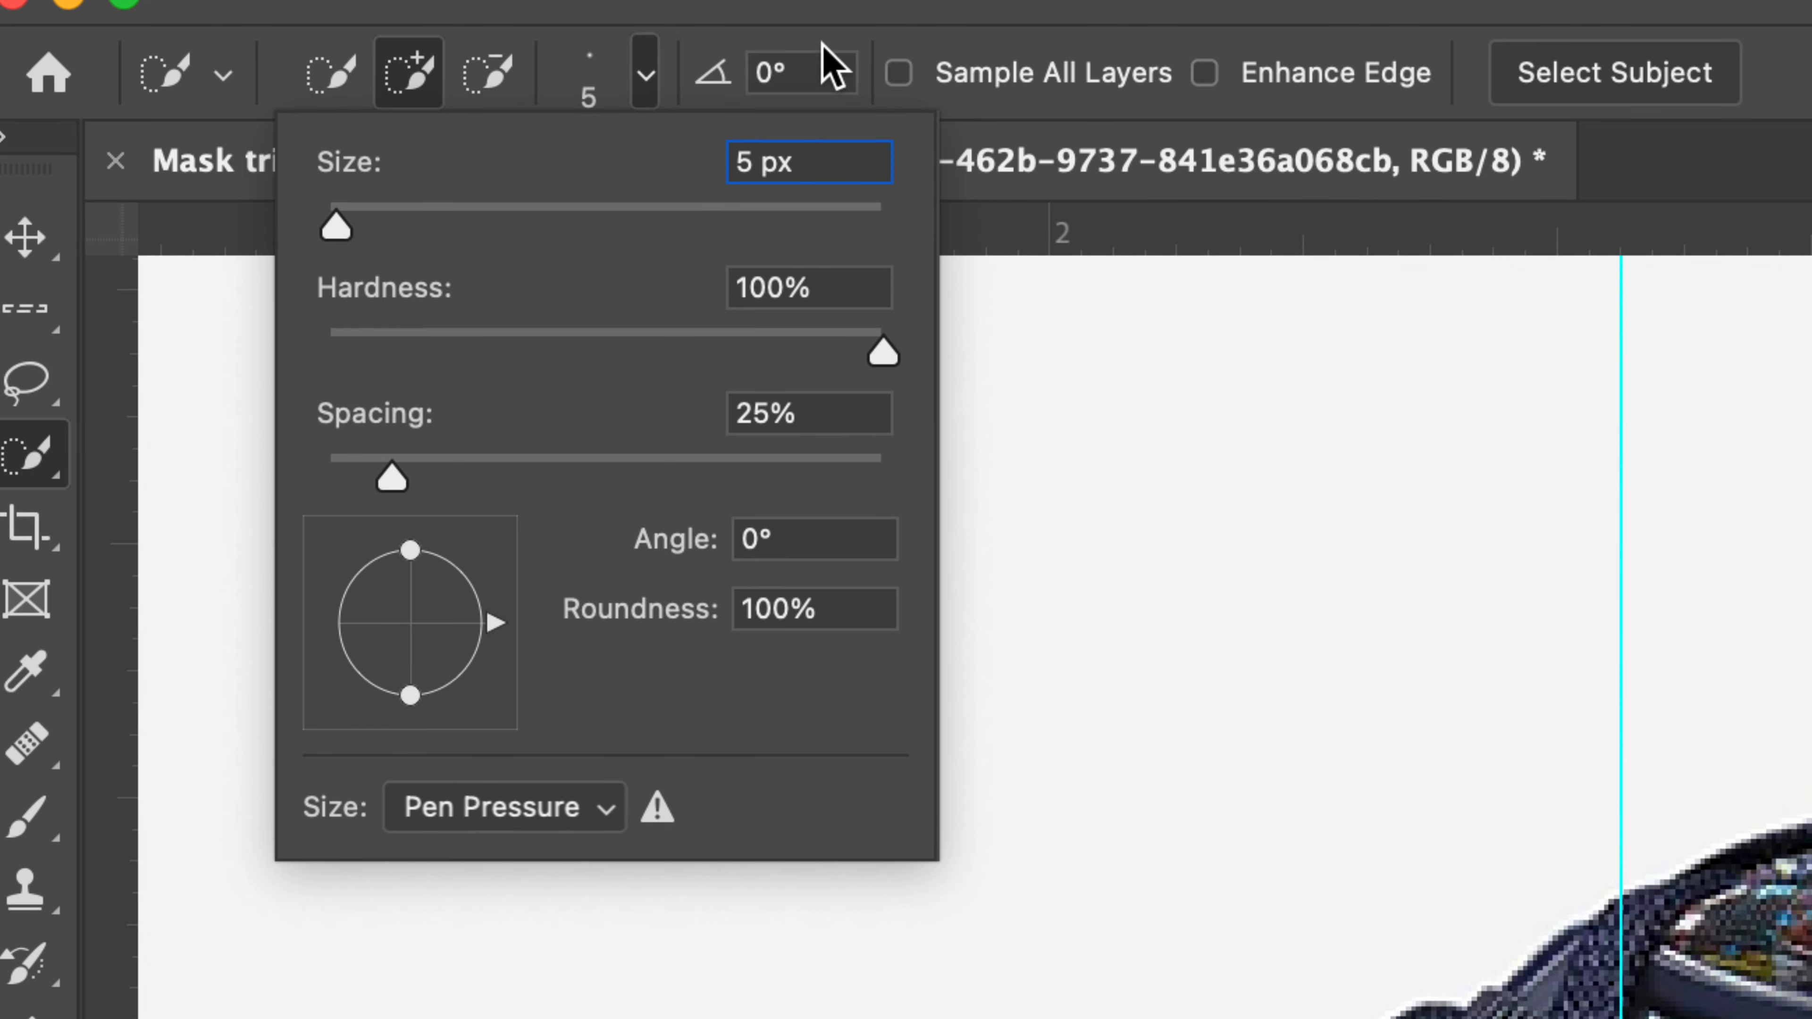
key("Return")
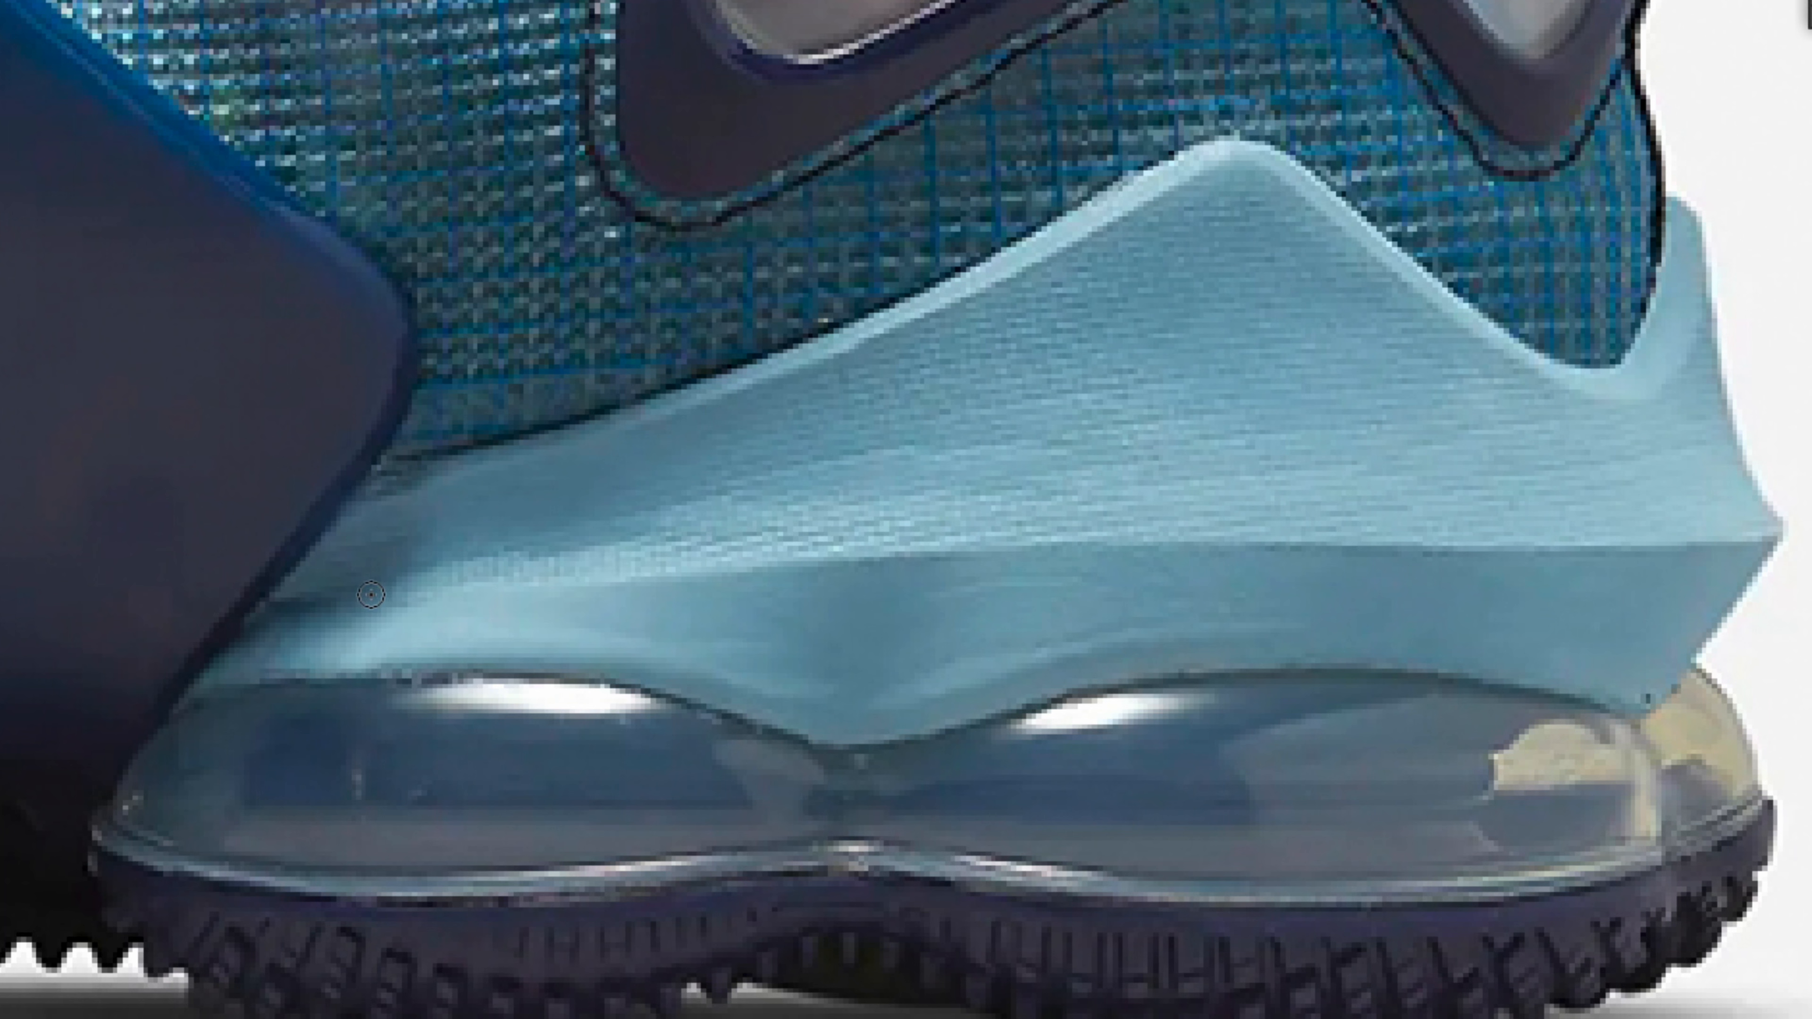
left_click_drag(357, 600, 1150, 495)
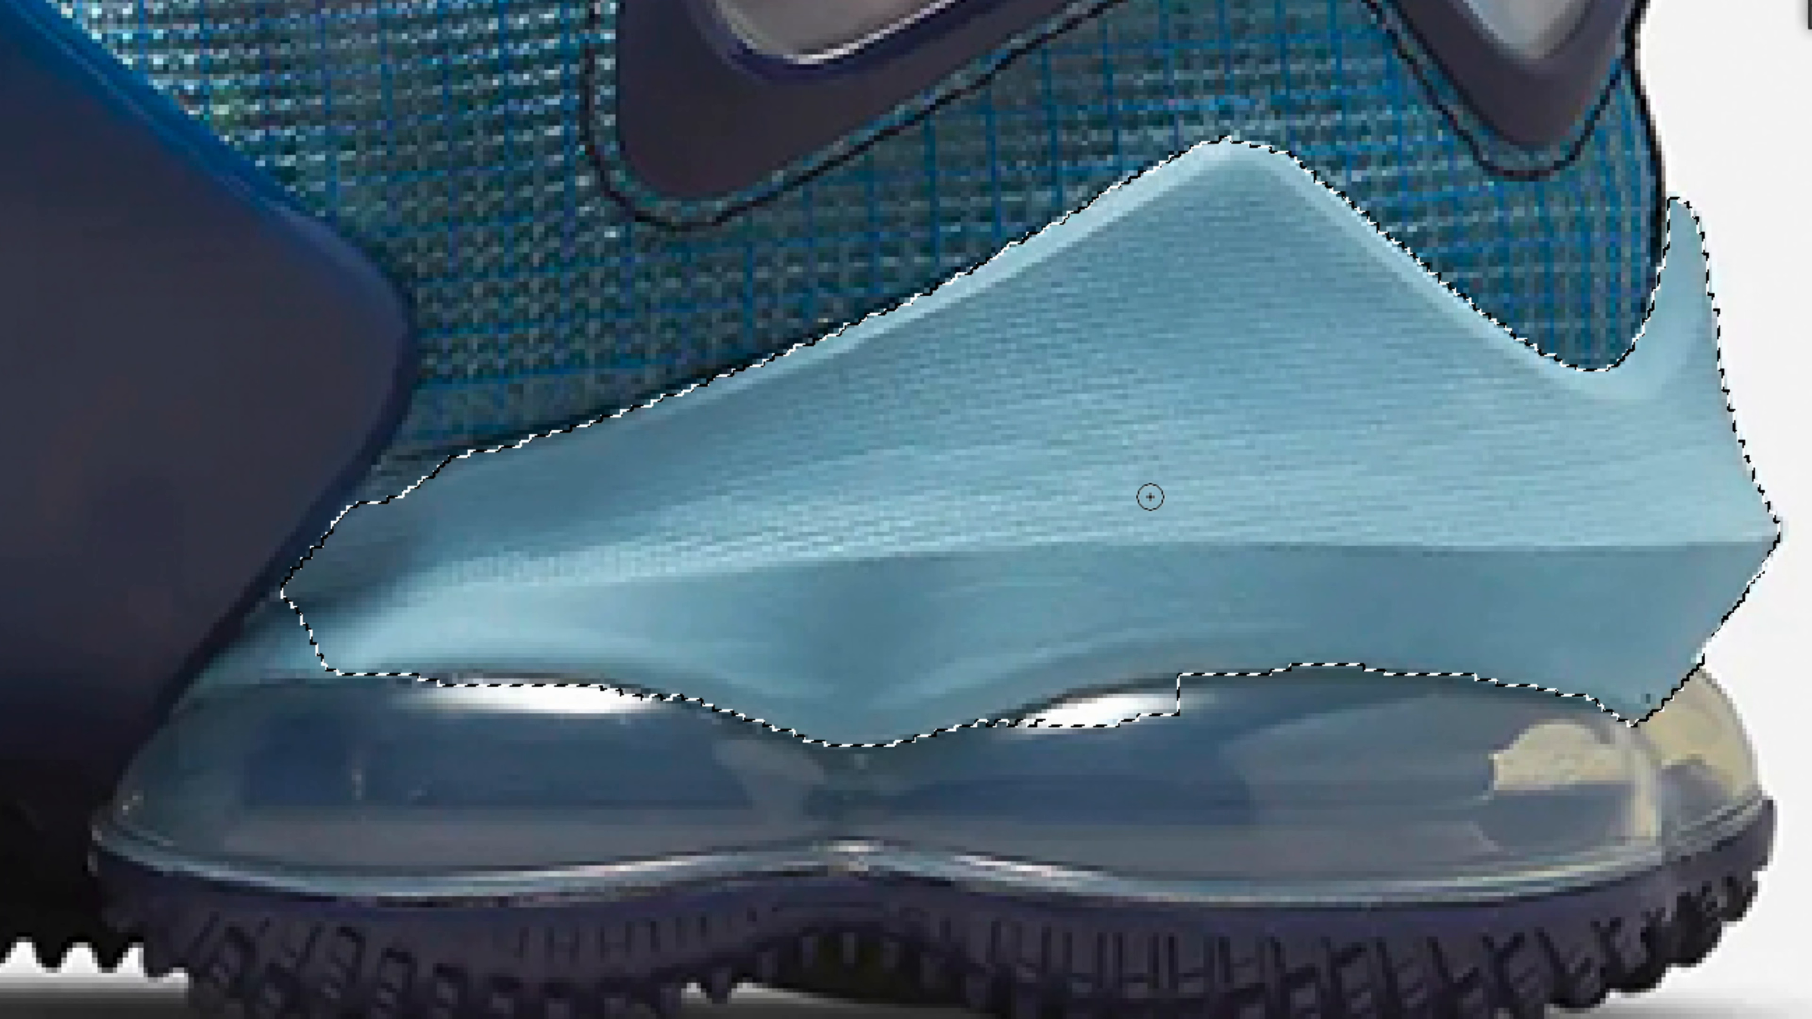
left_click_drag(352, 593, 239, 665)
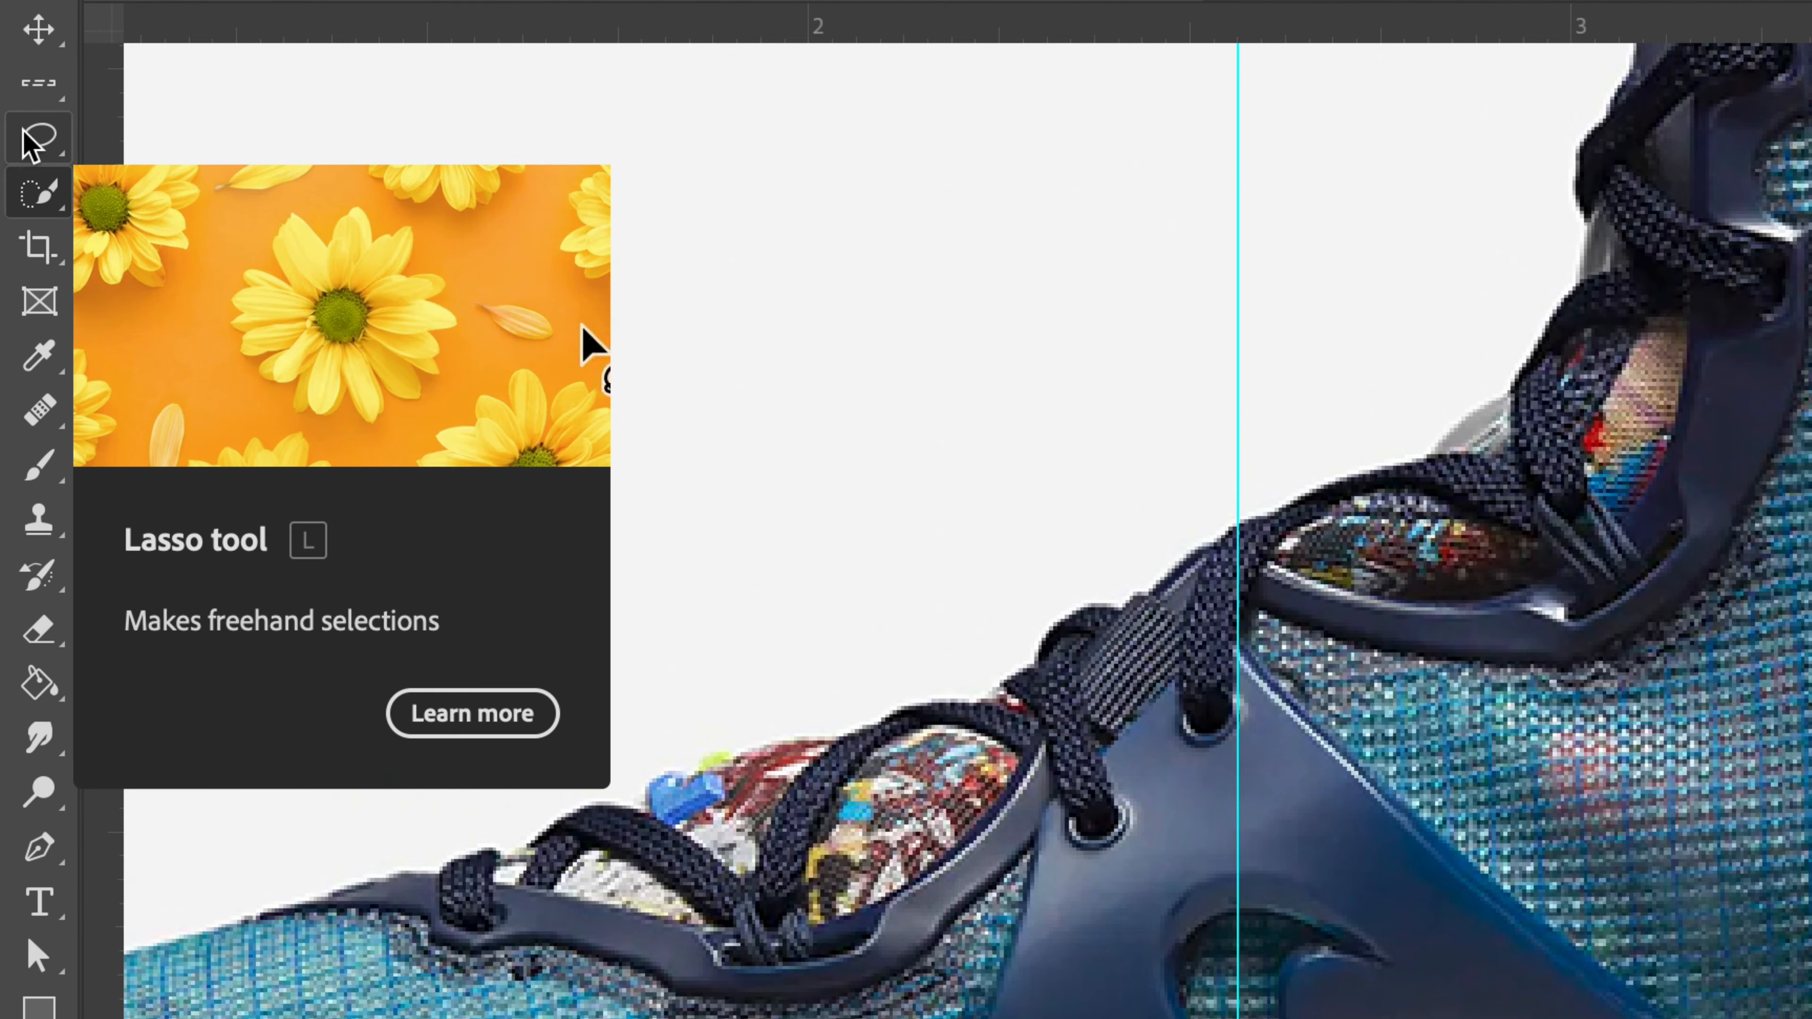
Step: Subtract the stray patch on the clear air unit below the heel midsole from the selection with the Polygonal Lasso tool
right_click(28, 143)
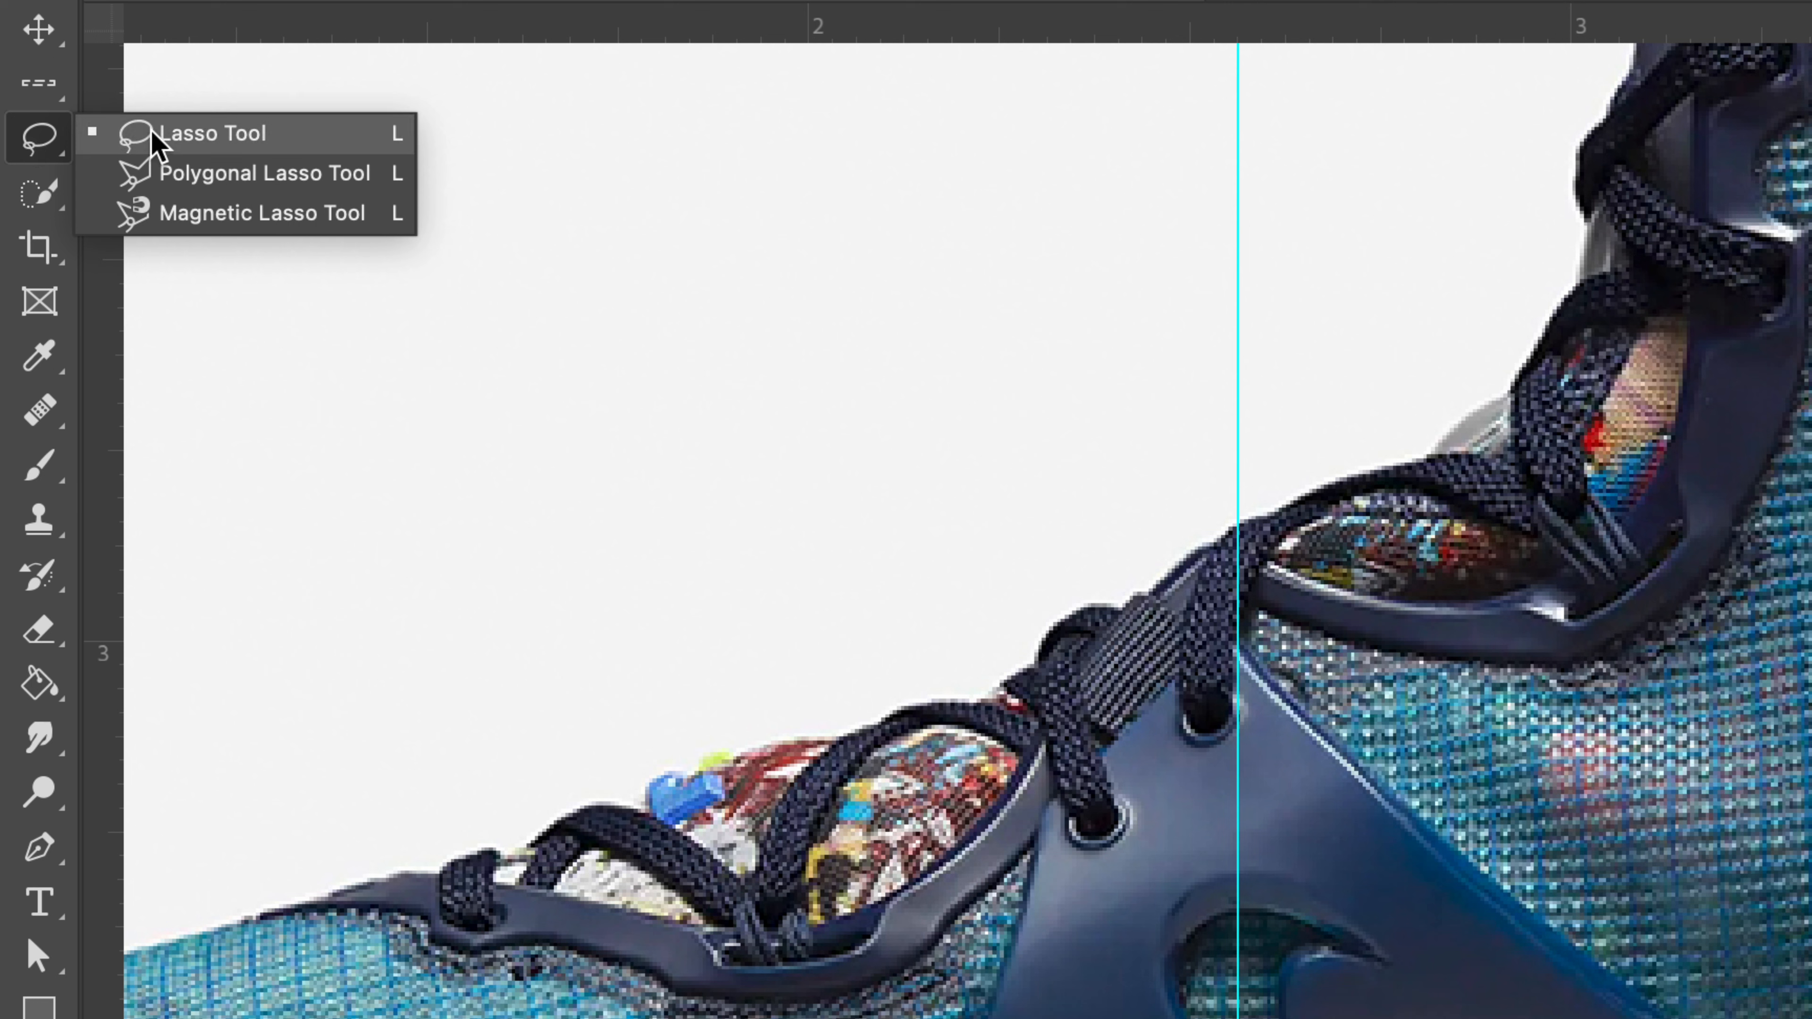
left_click(162, 173)
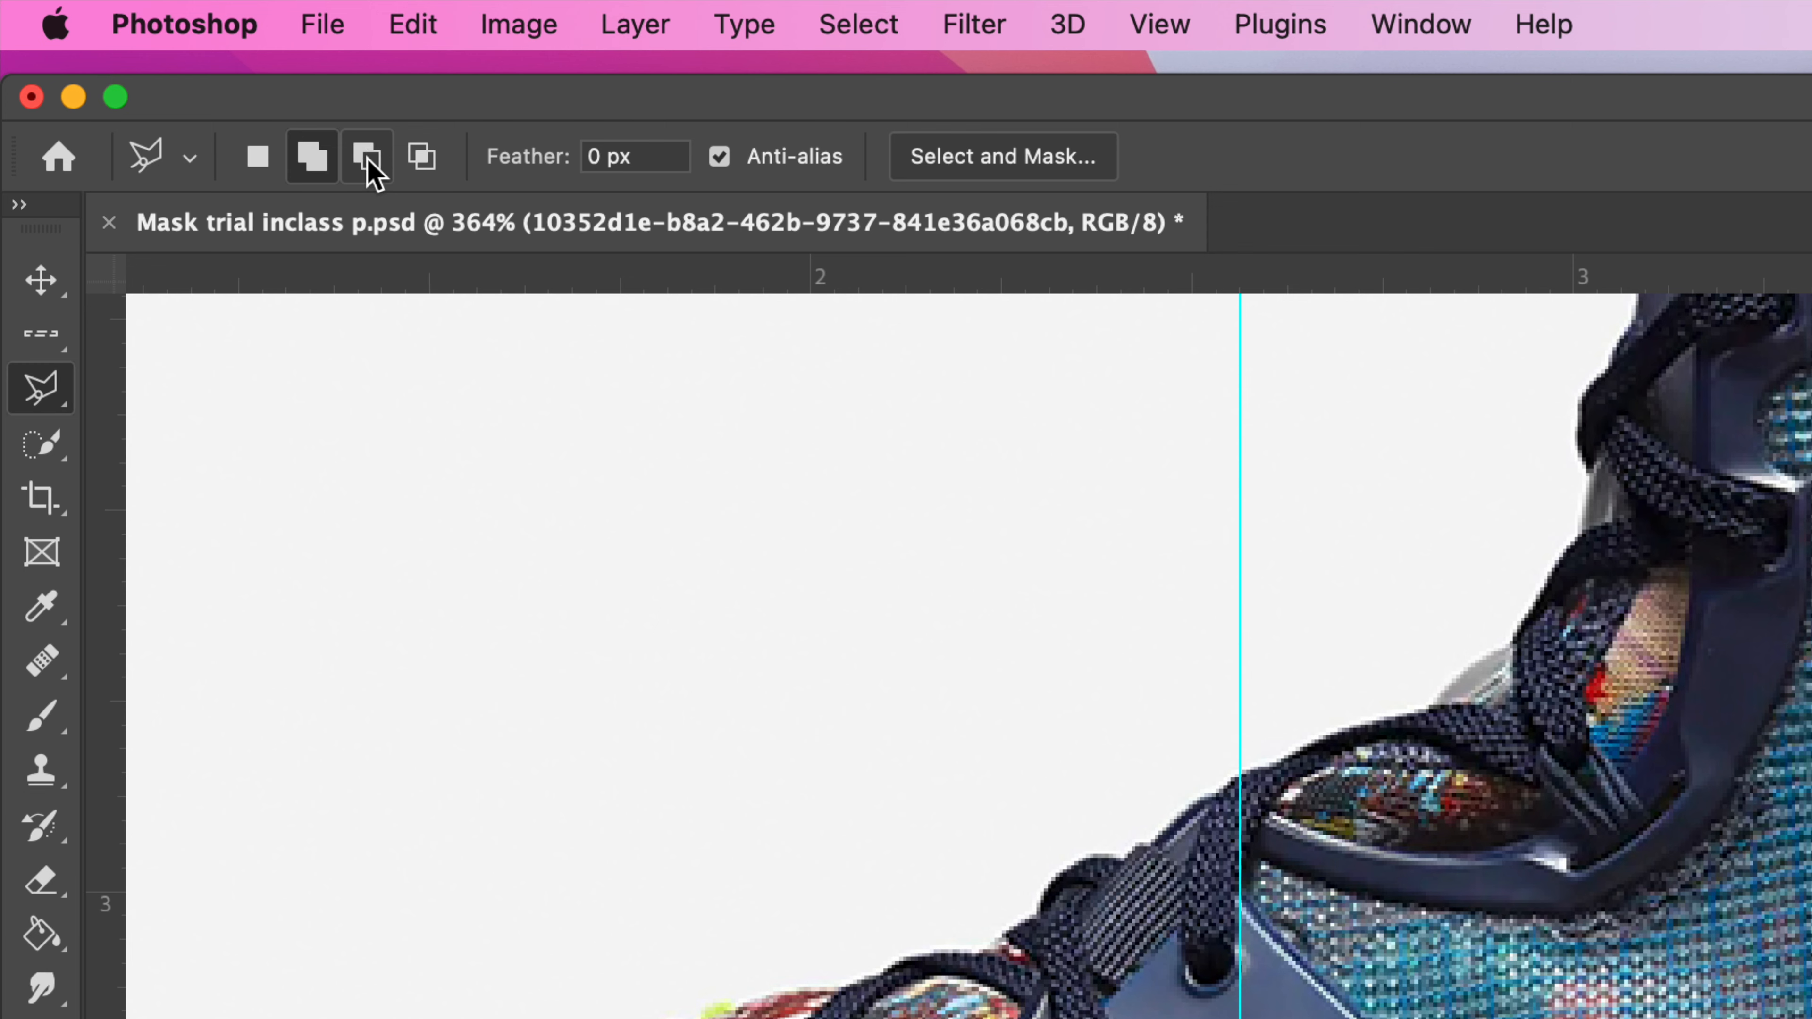
left_click(367, 157)
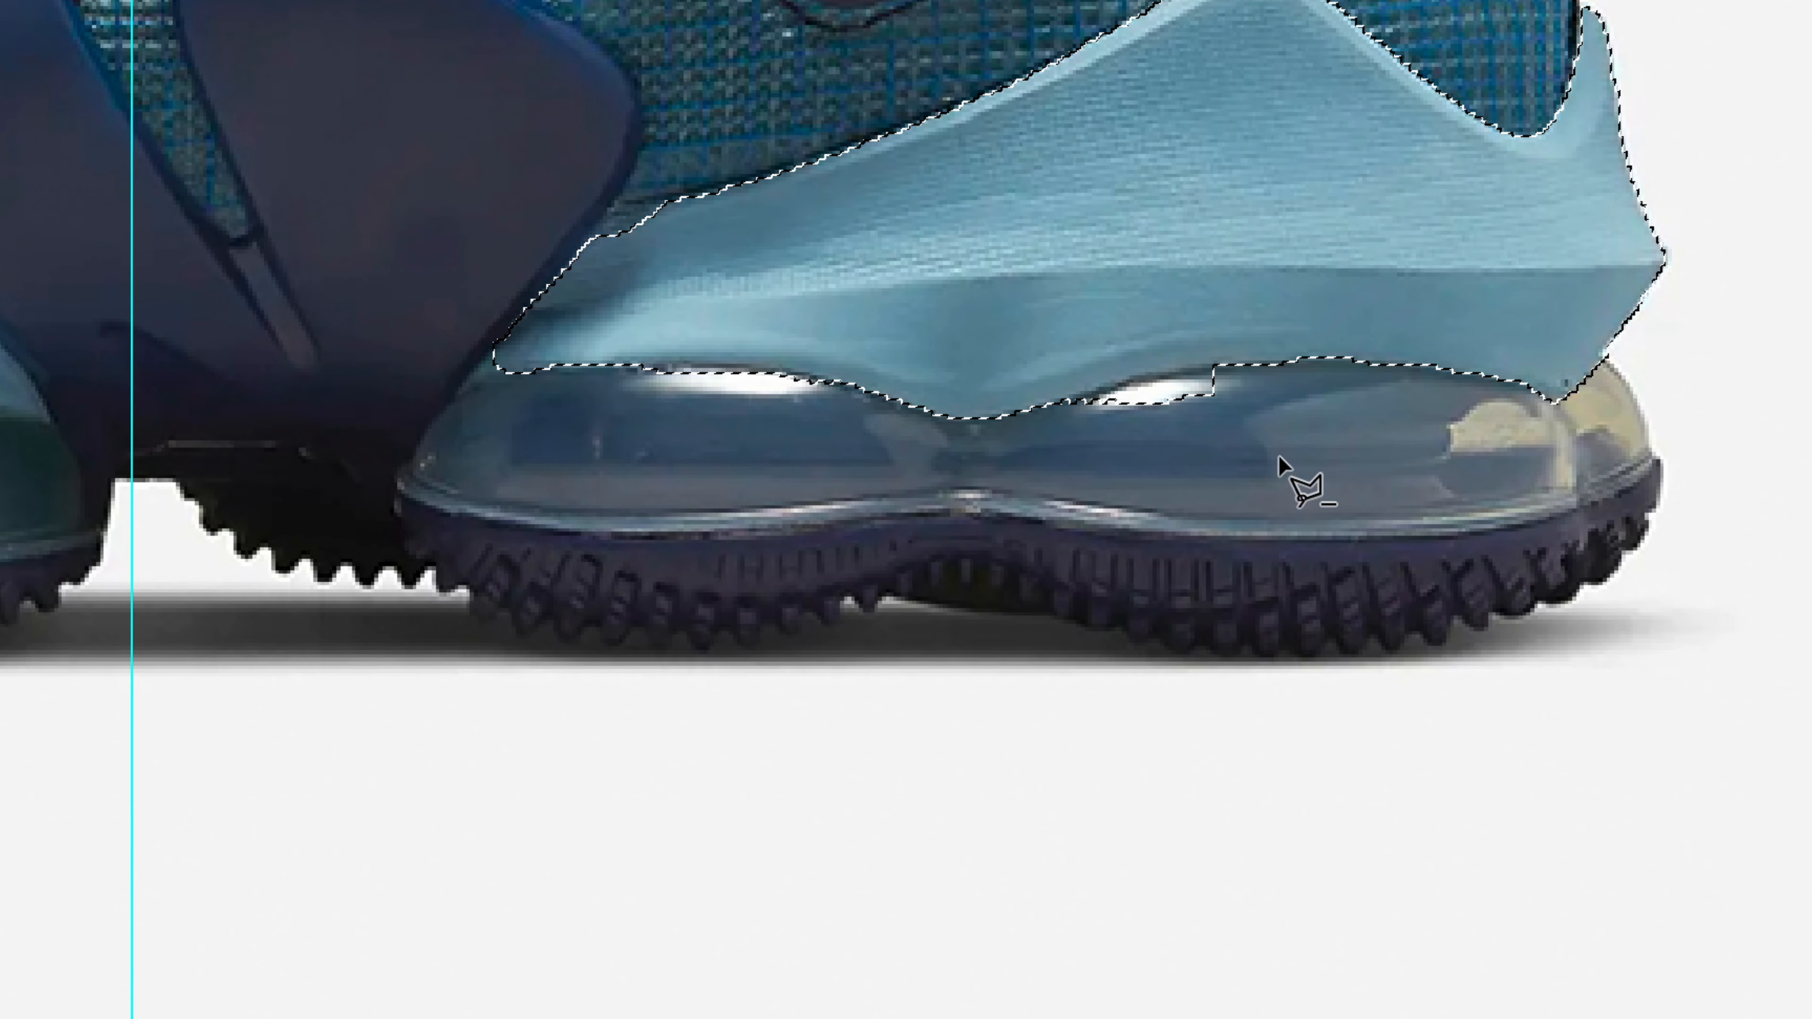
left_click(1213, 369)
left_click(1097, 389)
left_click(1061, 410)
left_click(1129, 434)
left_click(1207, 424)
double_click(1234, 373)
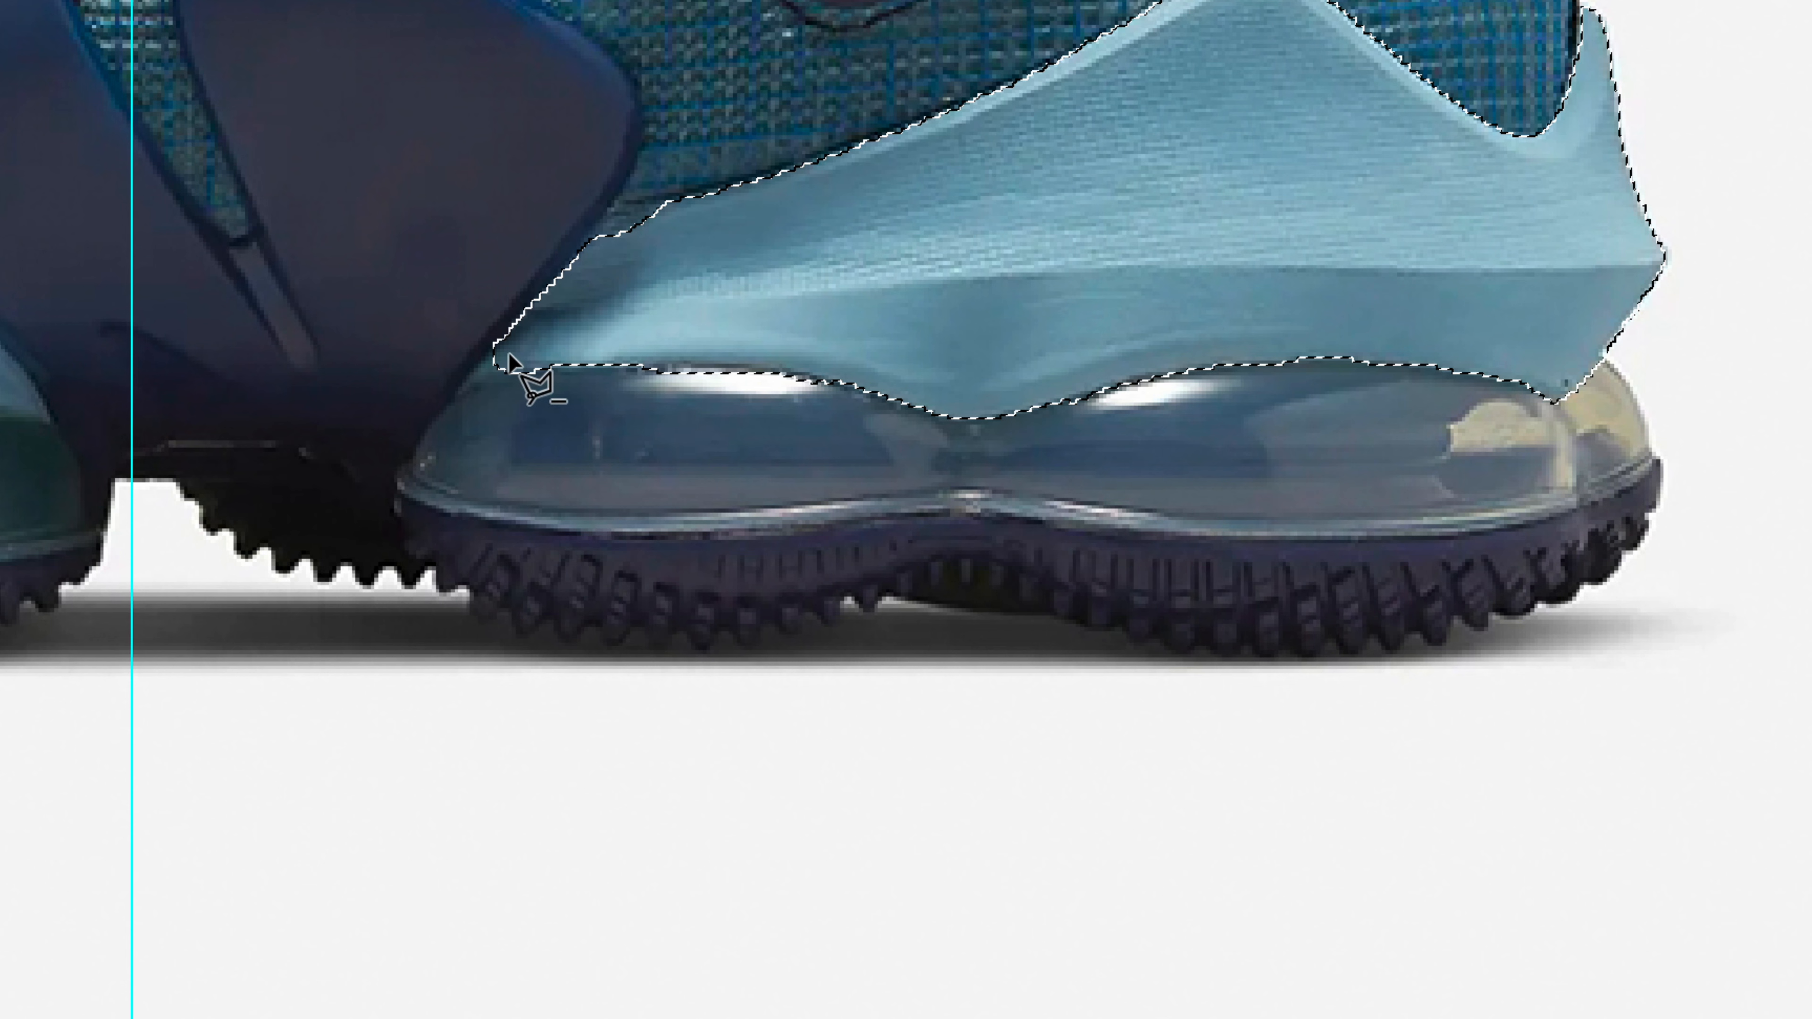
Step: Add the missing front tip and upper front edge of the light blue midsole to the selection with the Polygonal Lasso
left_click(505, 339, "shift")
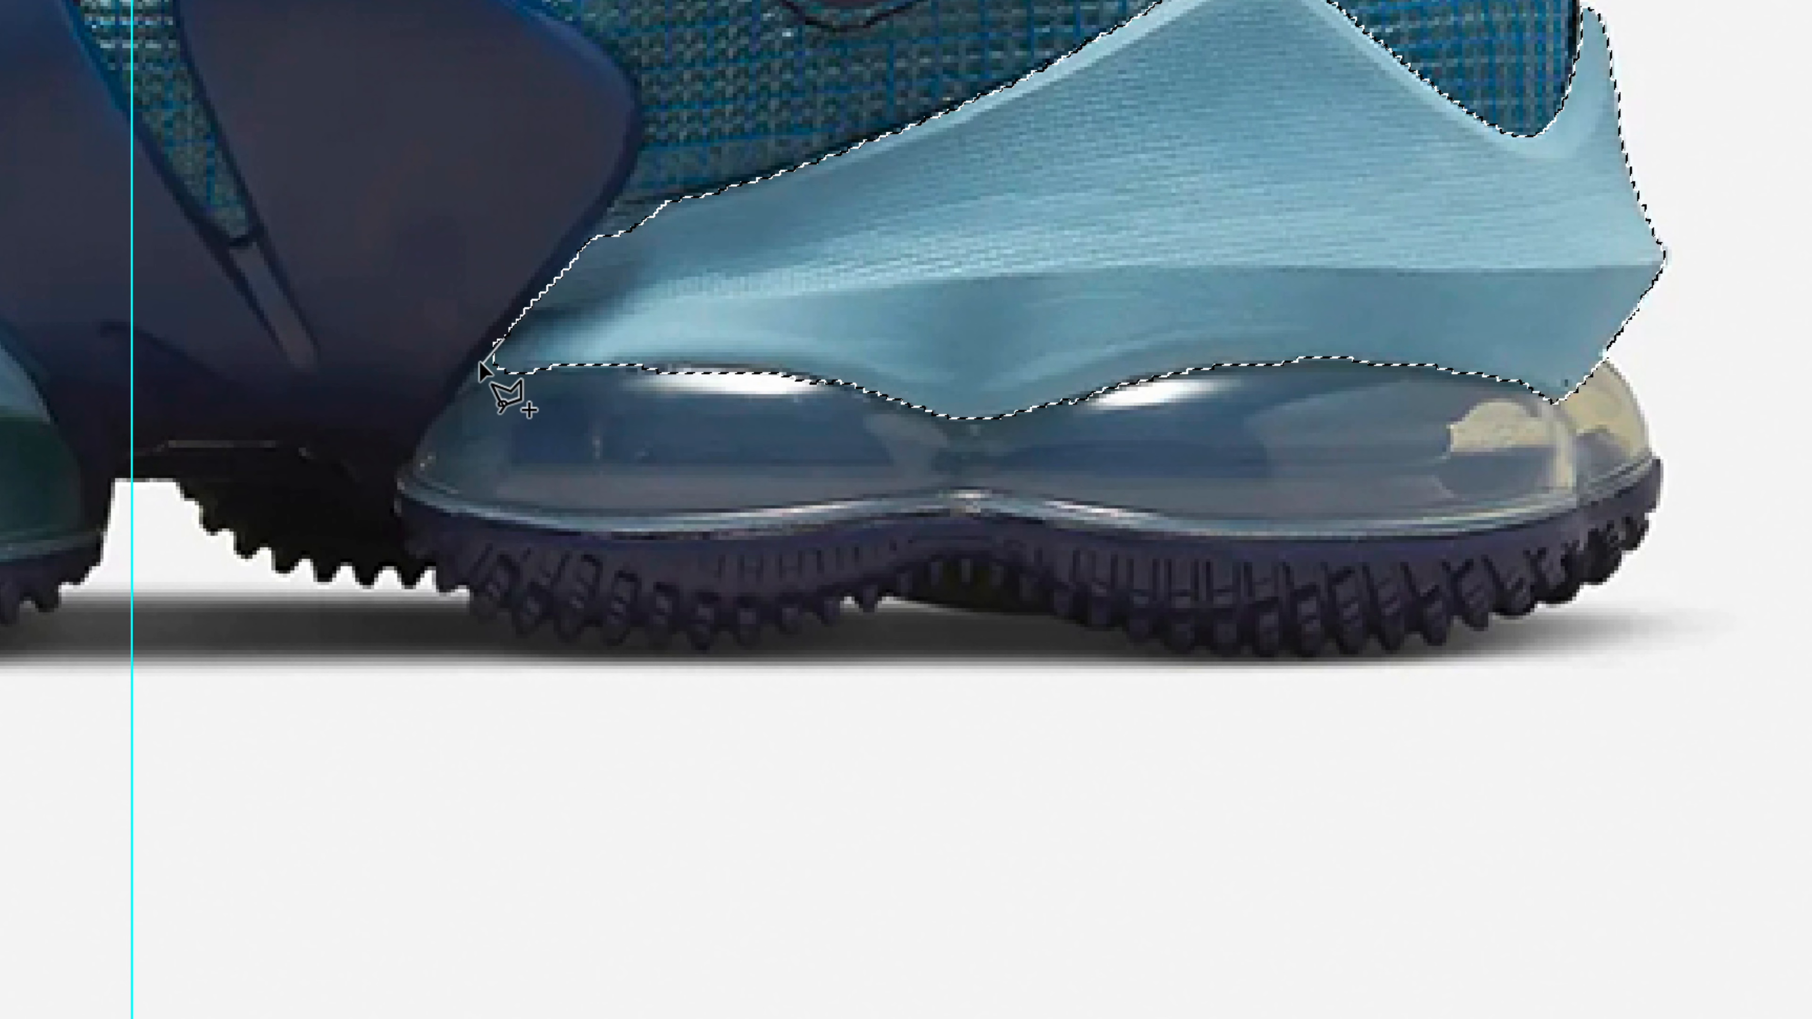
double_click(464, 387)
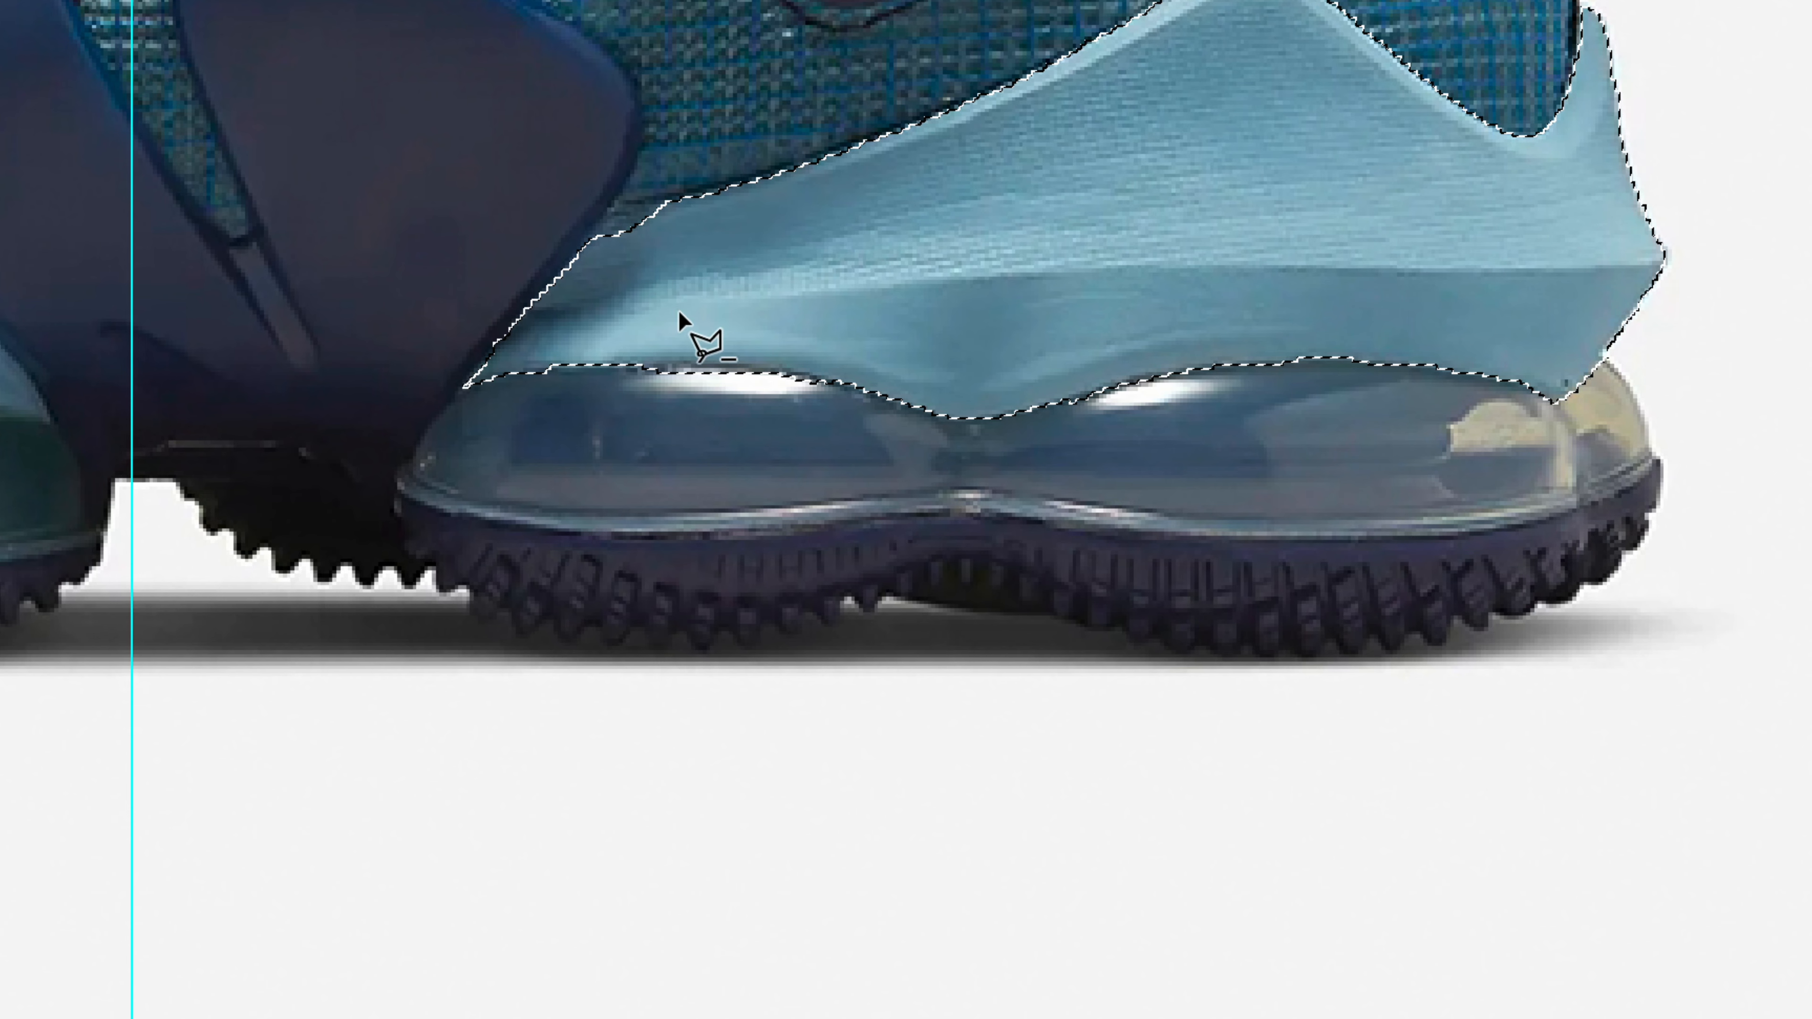
left_click(577, 258, "shift")
left_click(610, 215)
left_click(678, 199)
double_click(691, 233)
Step: Copy the selected heel midsole to a new layer named Layer 3
key("space")
mouse_move(1003, 304)
left_mouse_down()
mouse_move(824, 375)
mouse_move(853, 429)
left_mouse_up()
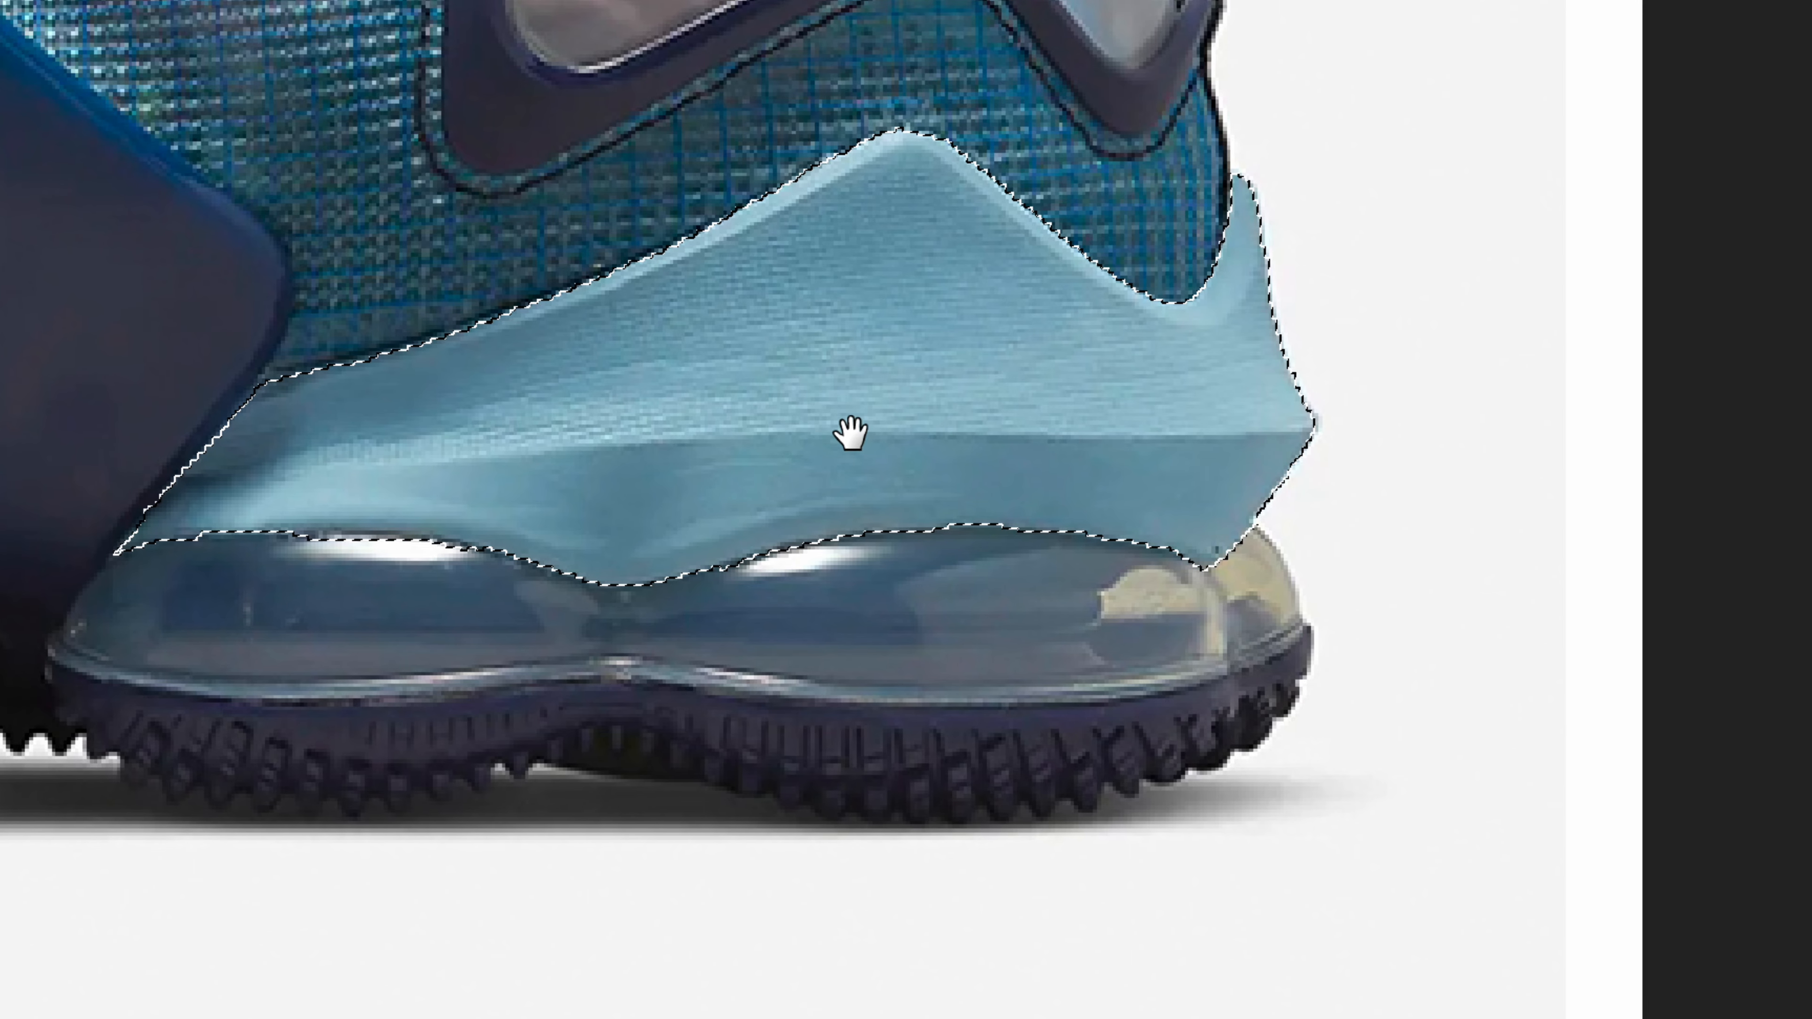
right_click(845, 291)
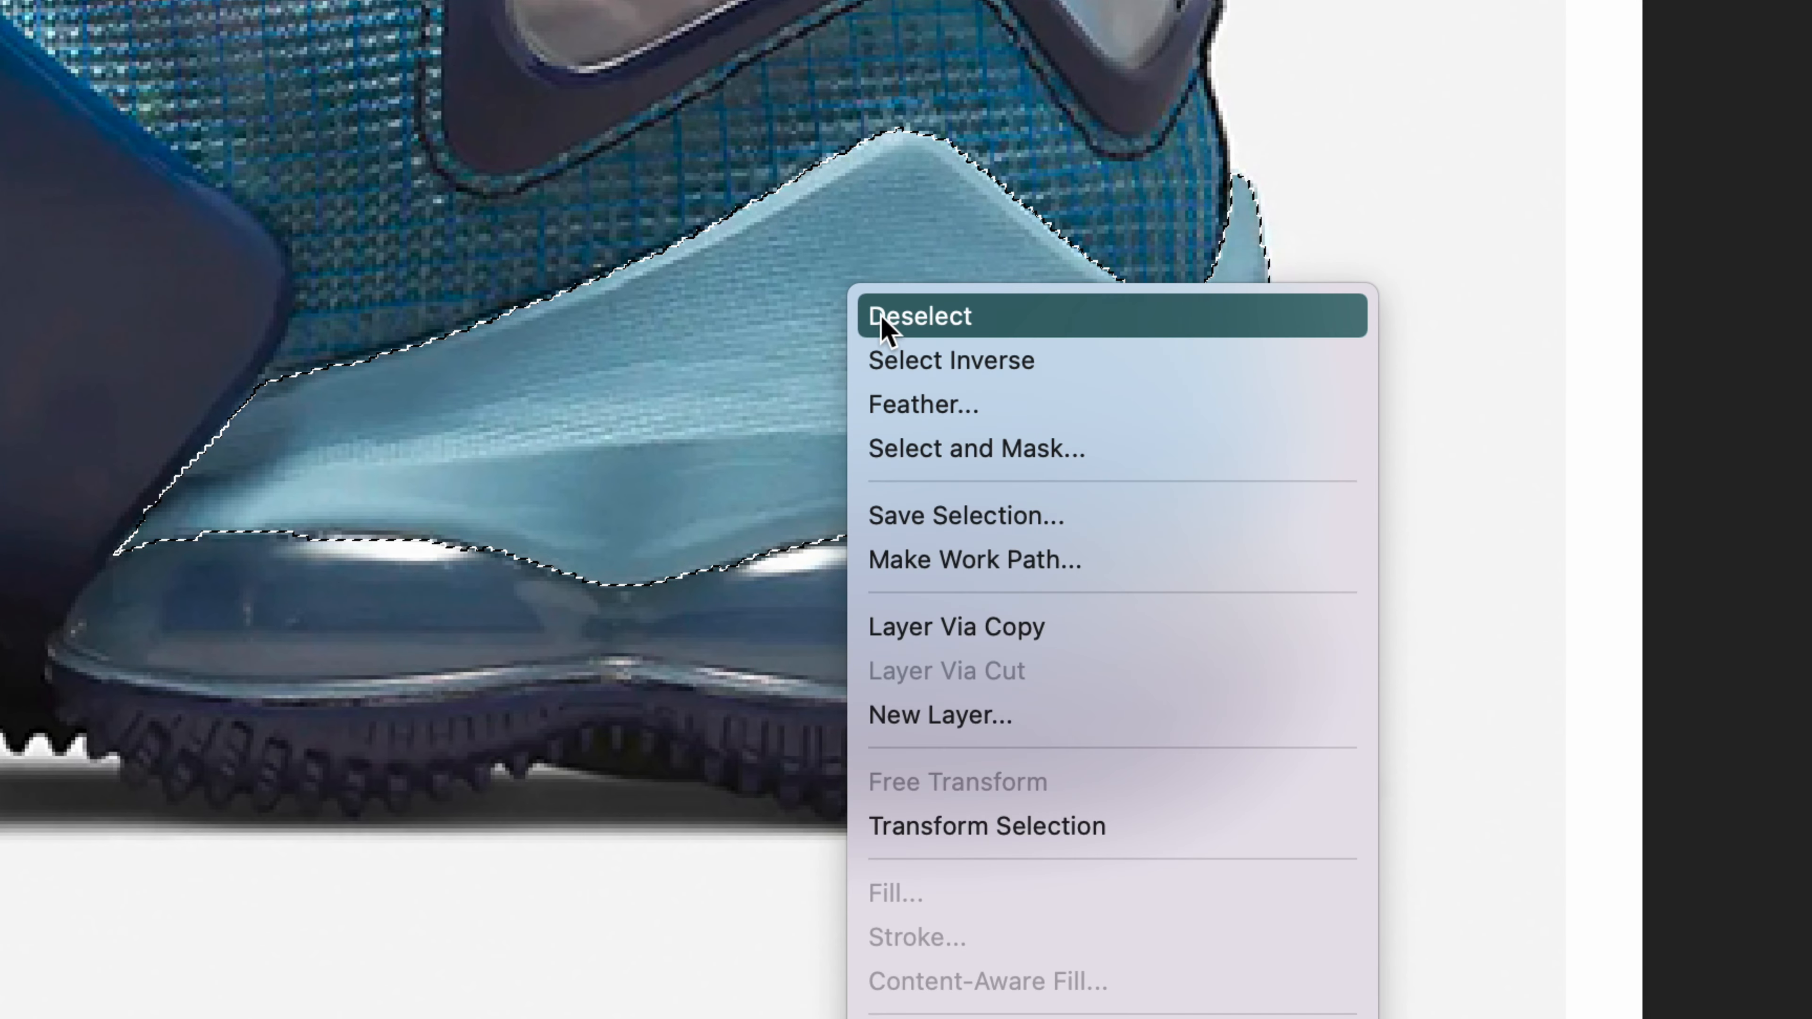
left_click(1009, 626)
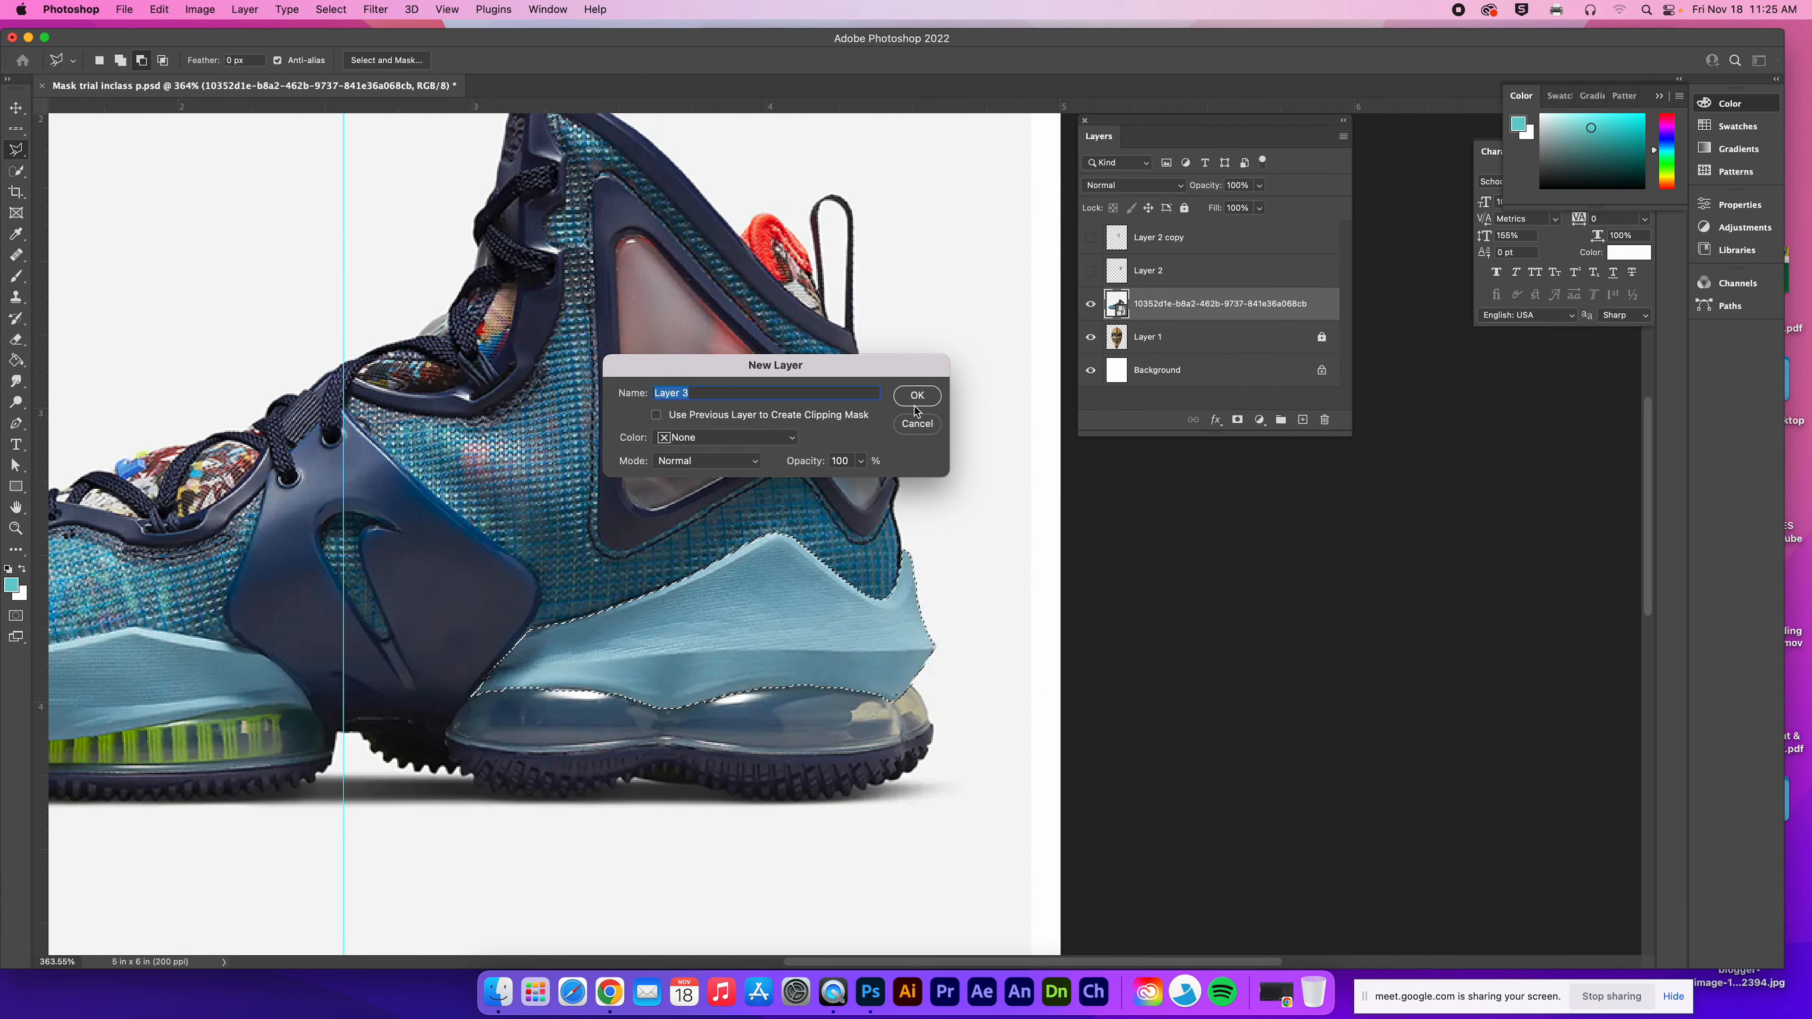
left_click(915, 403)
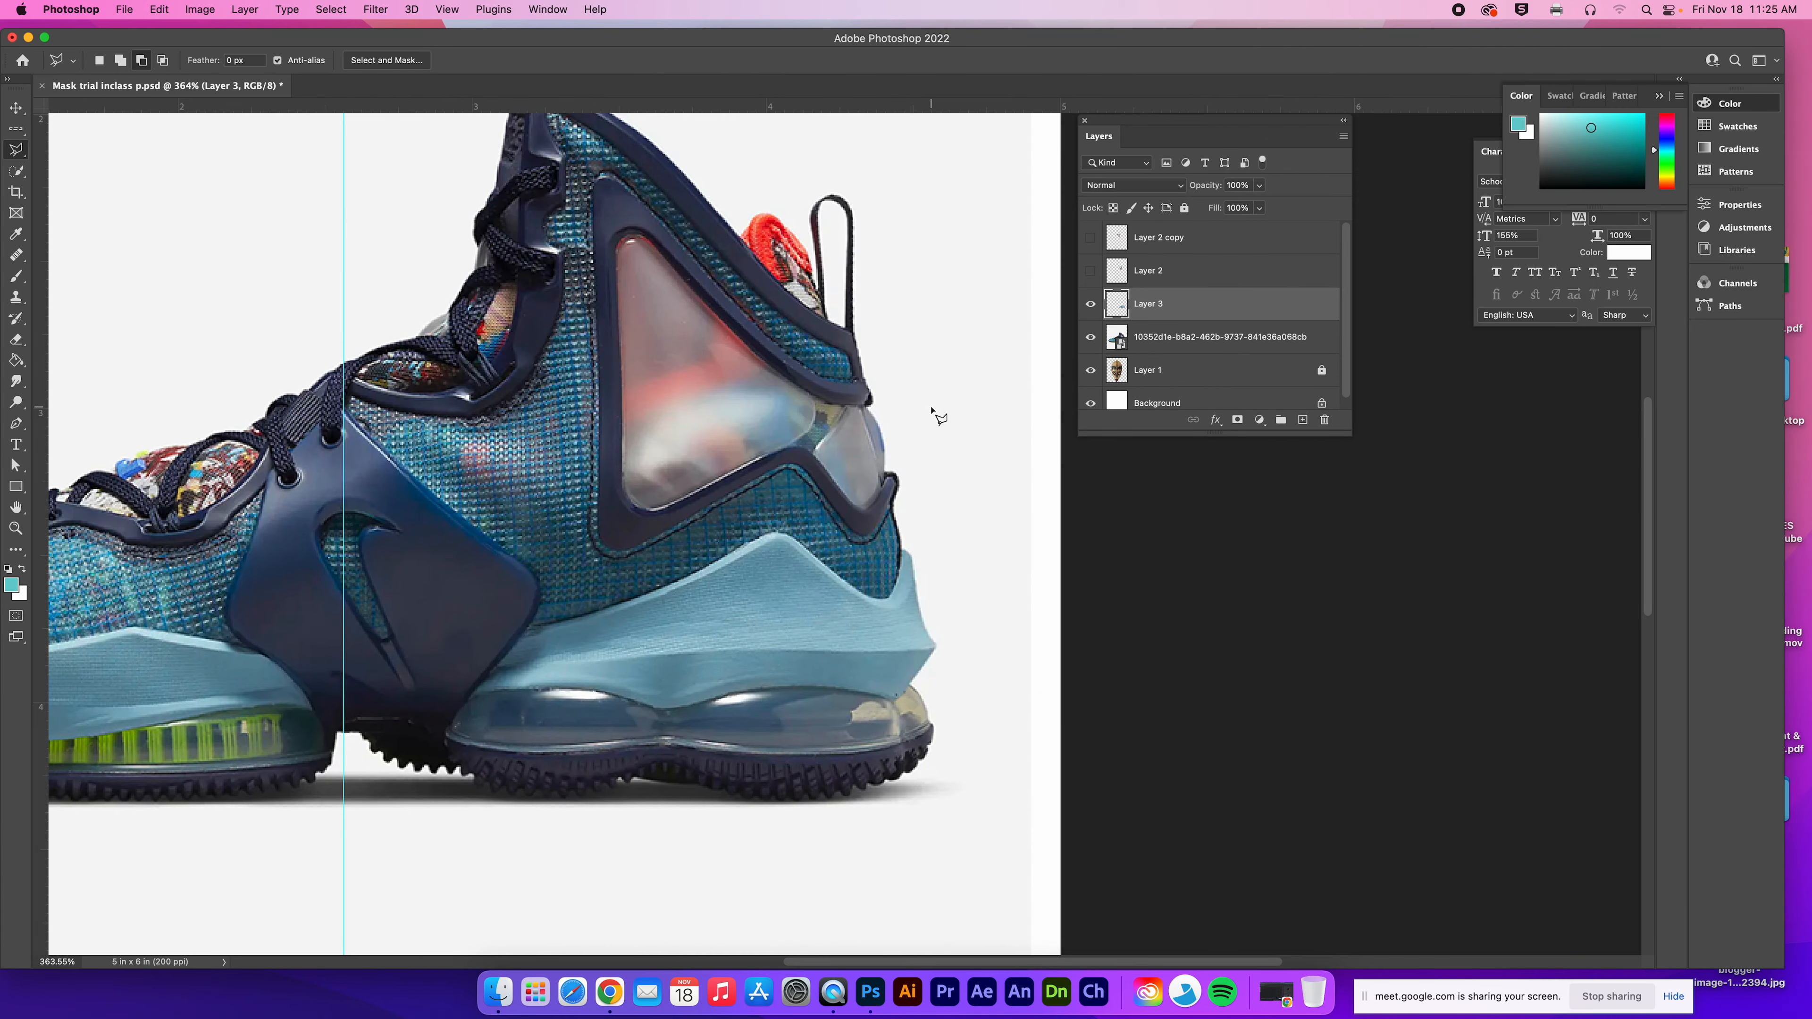
Step: Hide the shoe image layer and move the midsole piece up beside the mask's zigzag band
left_click(1091, 337)
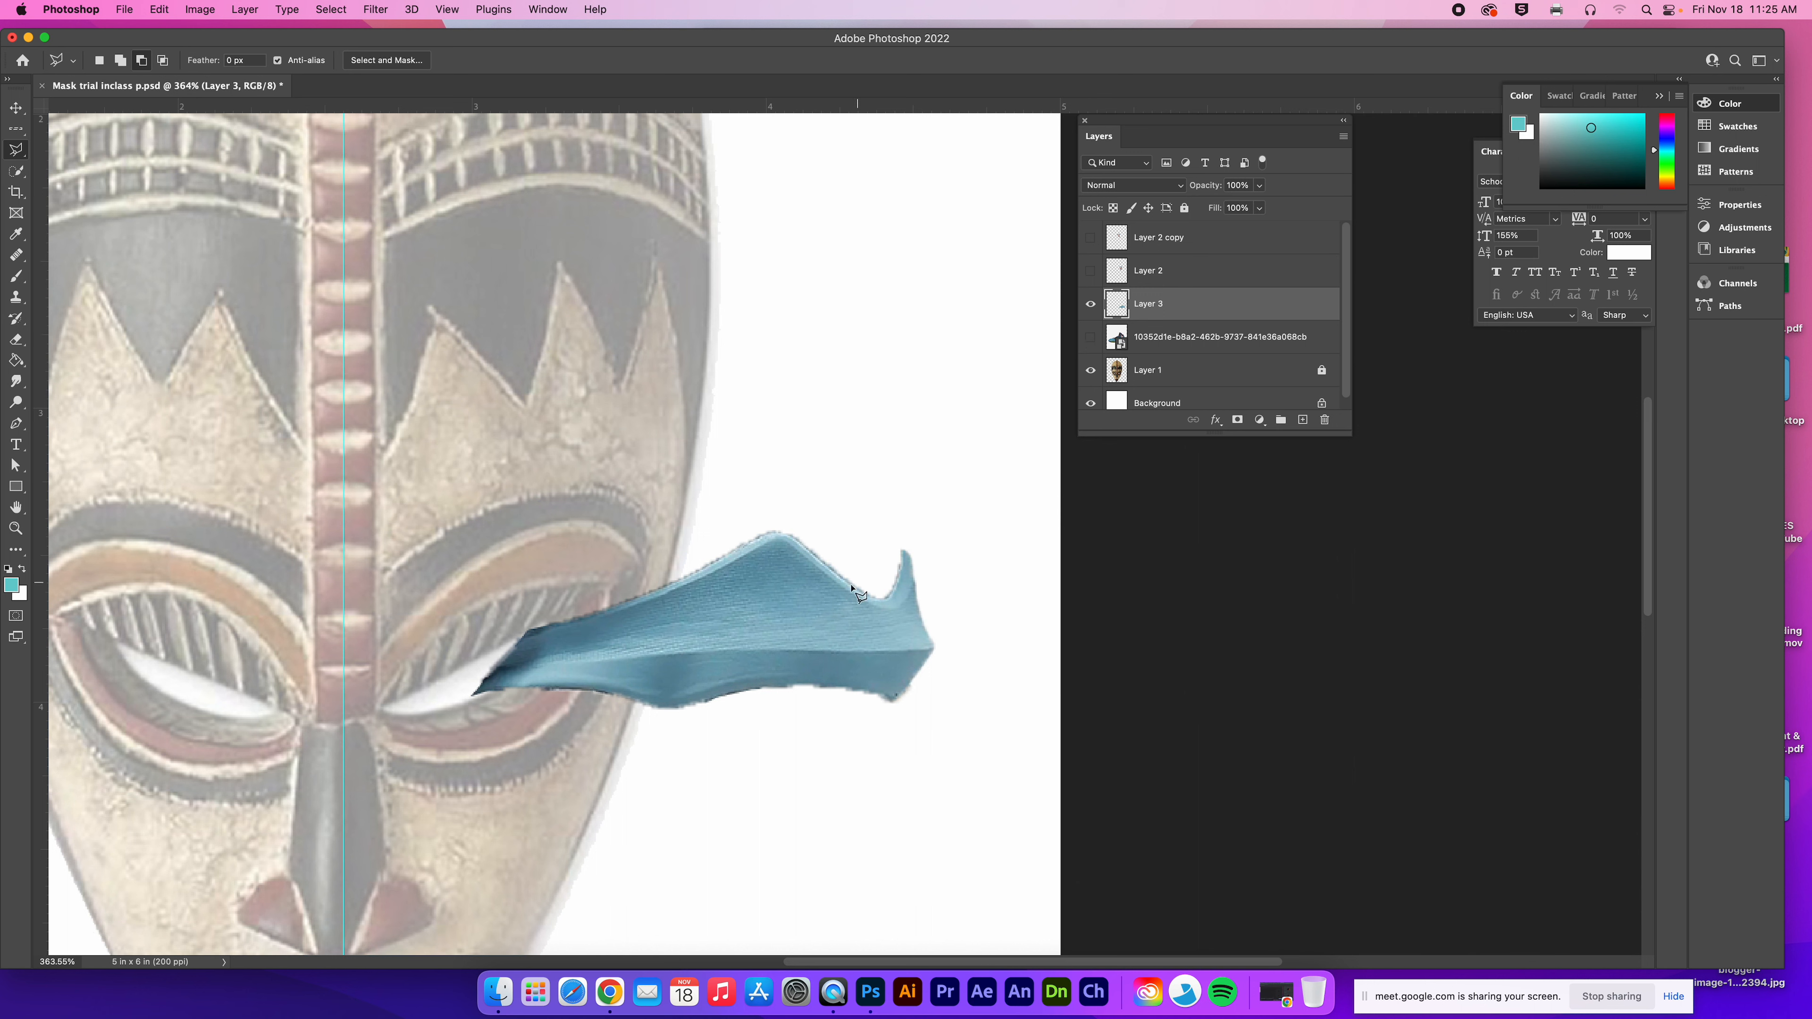
key("v")
left_click_drag(796, 593, 831, 435)
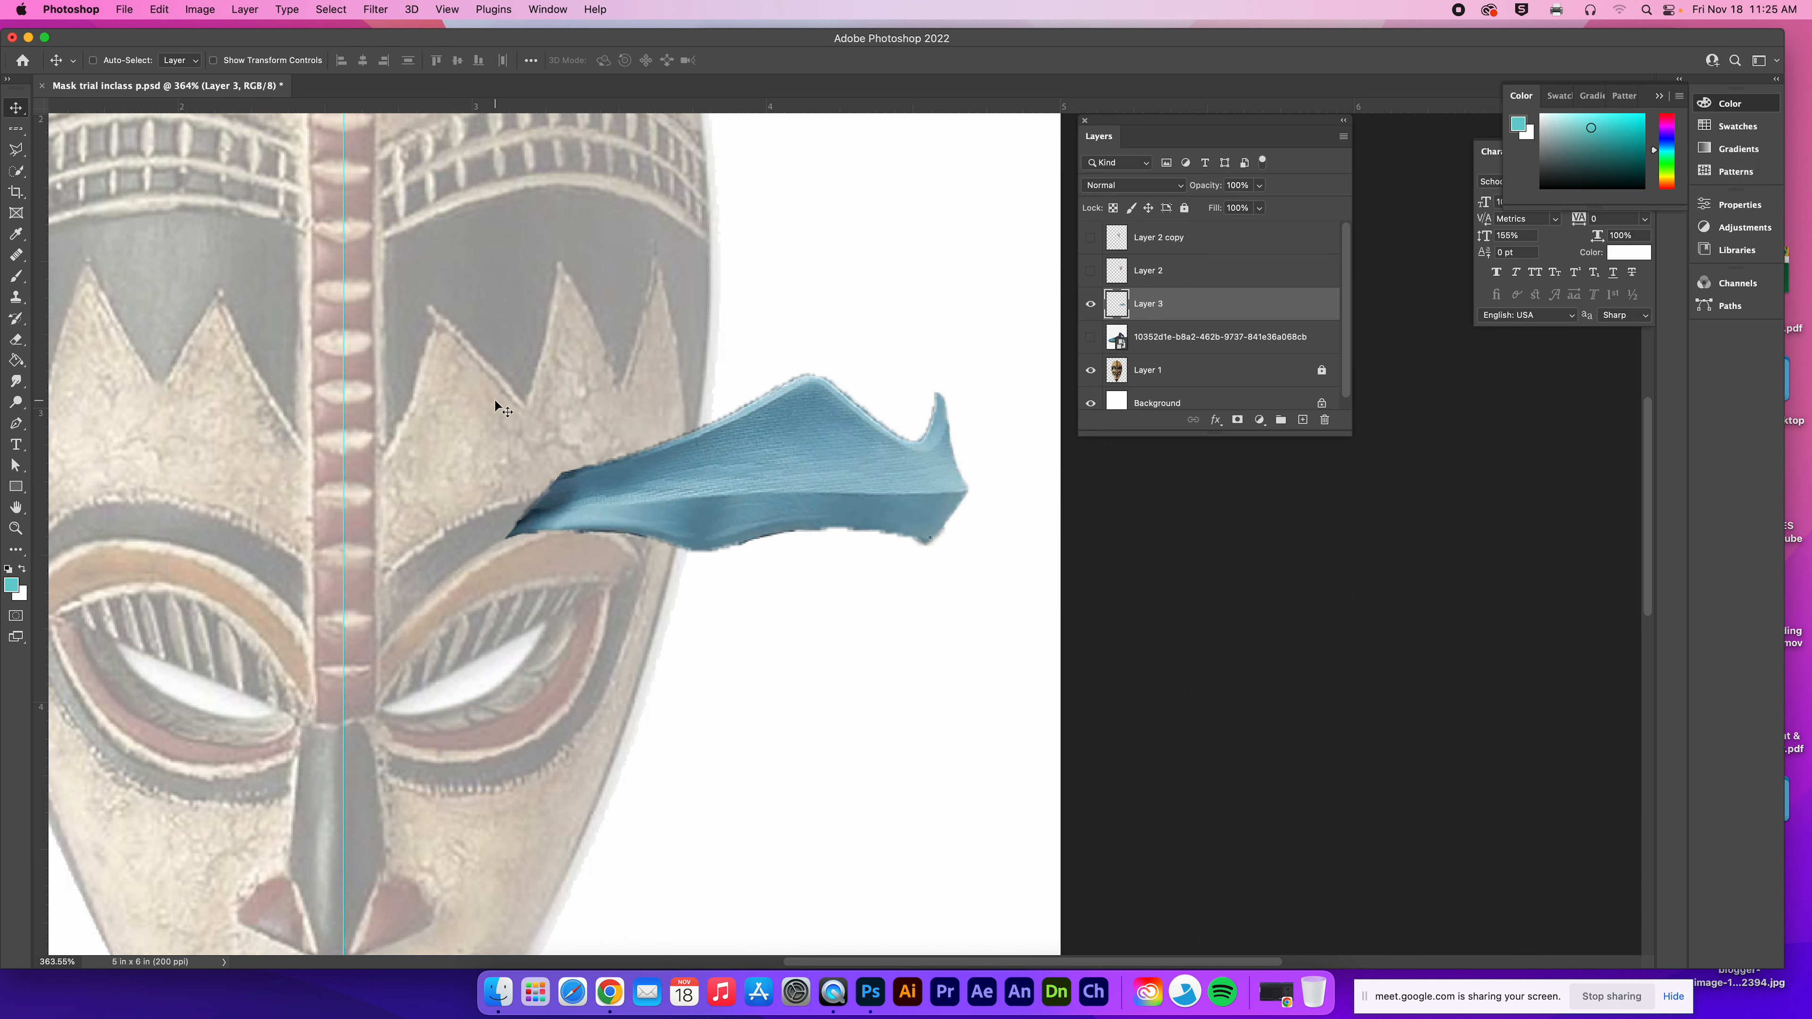
Step: Trim the rough upper edge of the midsole piece, from its peak to the front tip, with the Polygonal Lasso
left_click(16, 149)
scroll(770, 417, "up", 5)
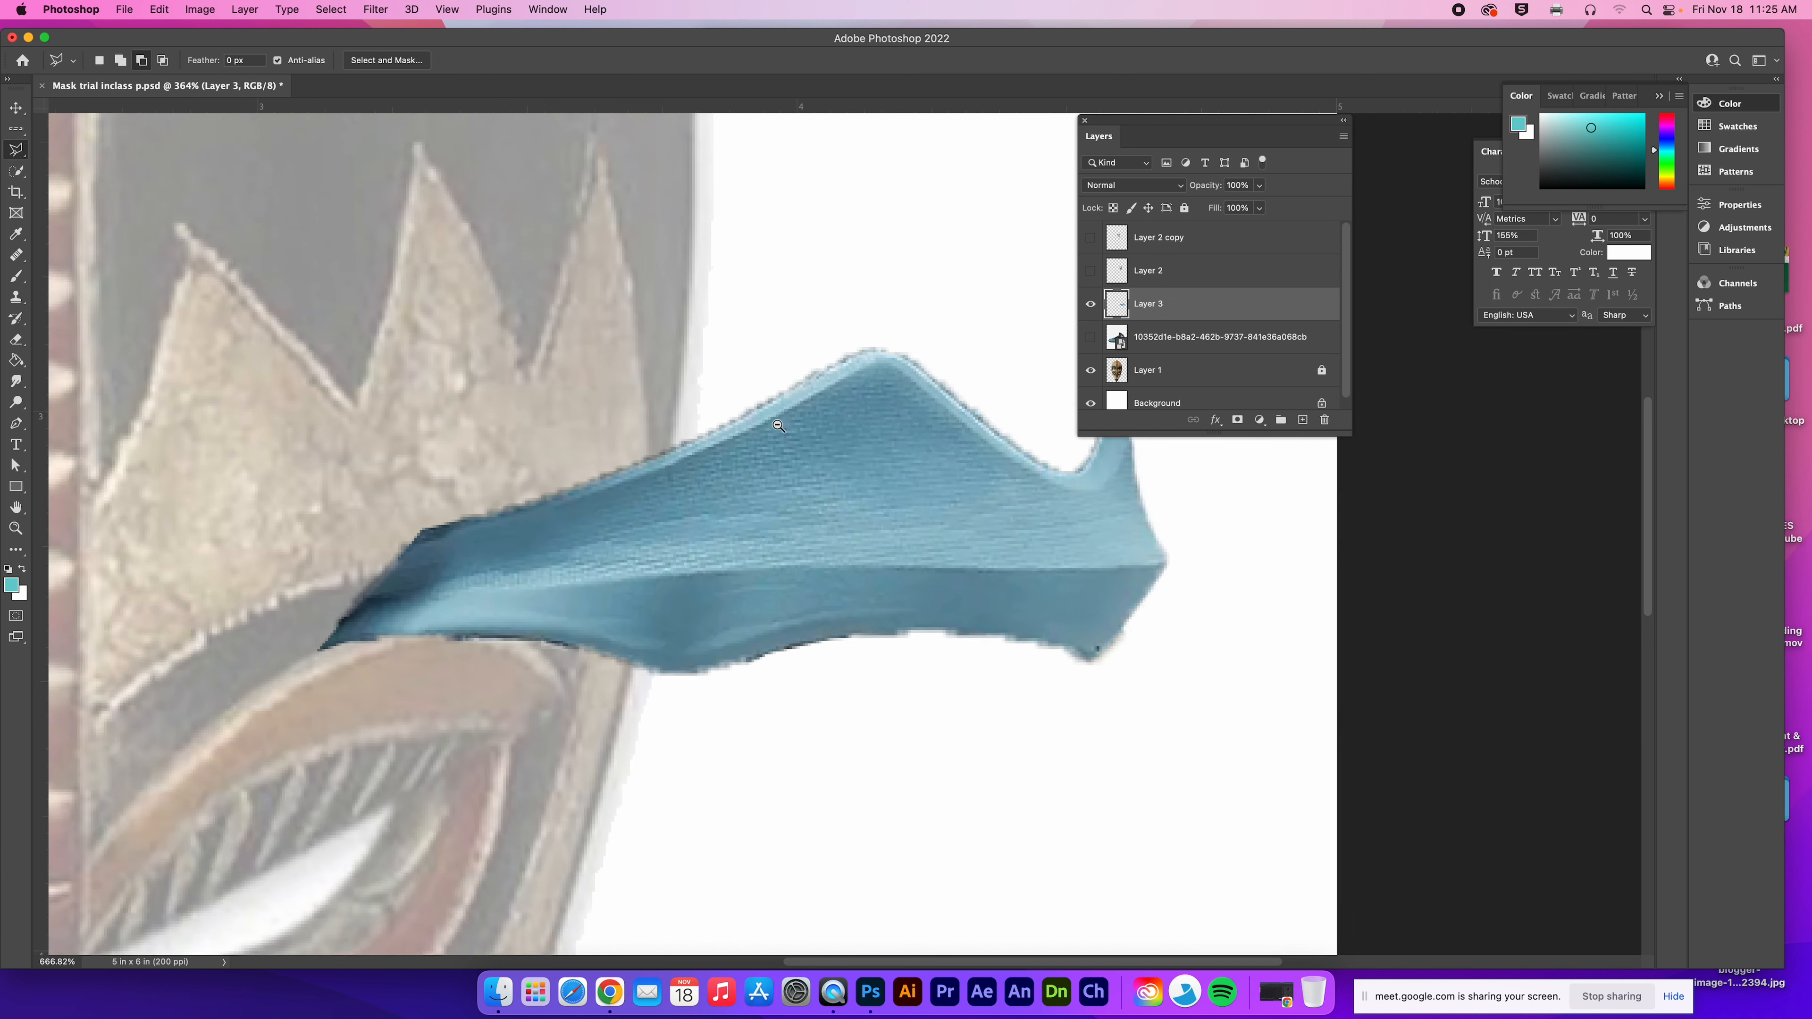
left_click(852, 365)
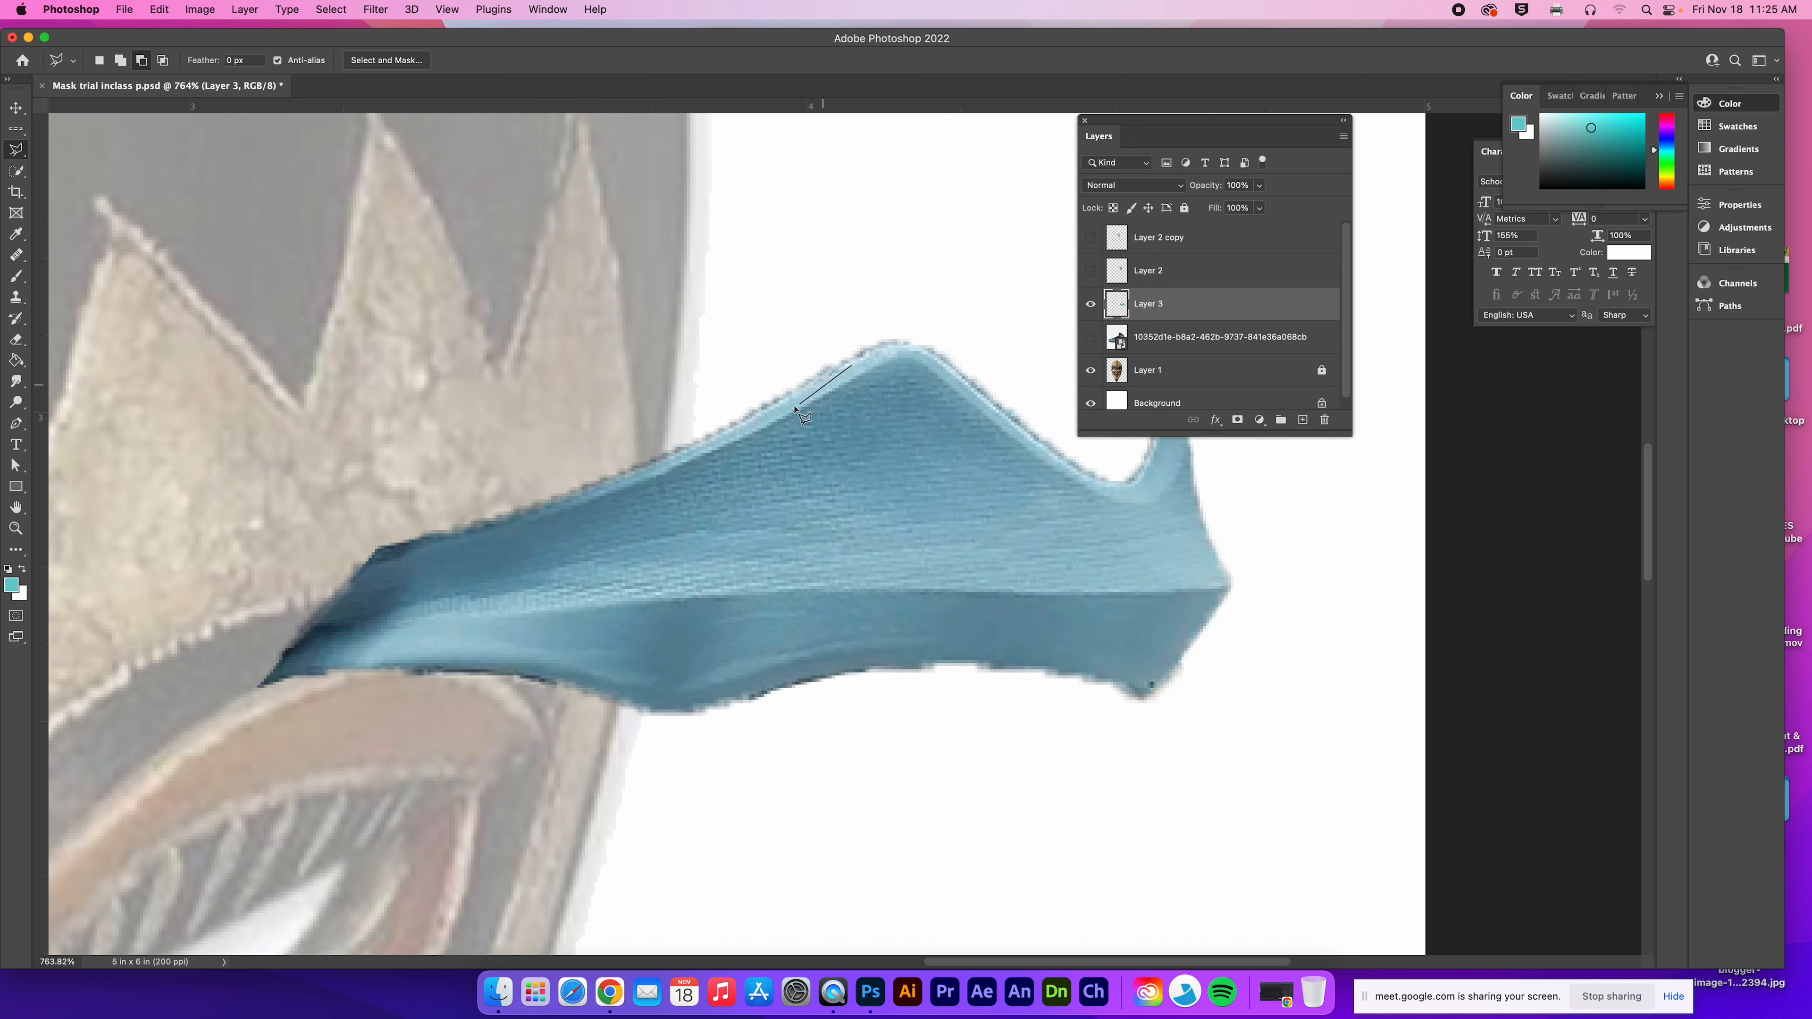
left_click(714, 438)
left_click(579, 498)
left_click(351, 562)
left_click(336, 525)
left_click(523, 374)
left_click(706, 302)
left_click(840, 286)
left_click(887, 323)
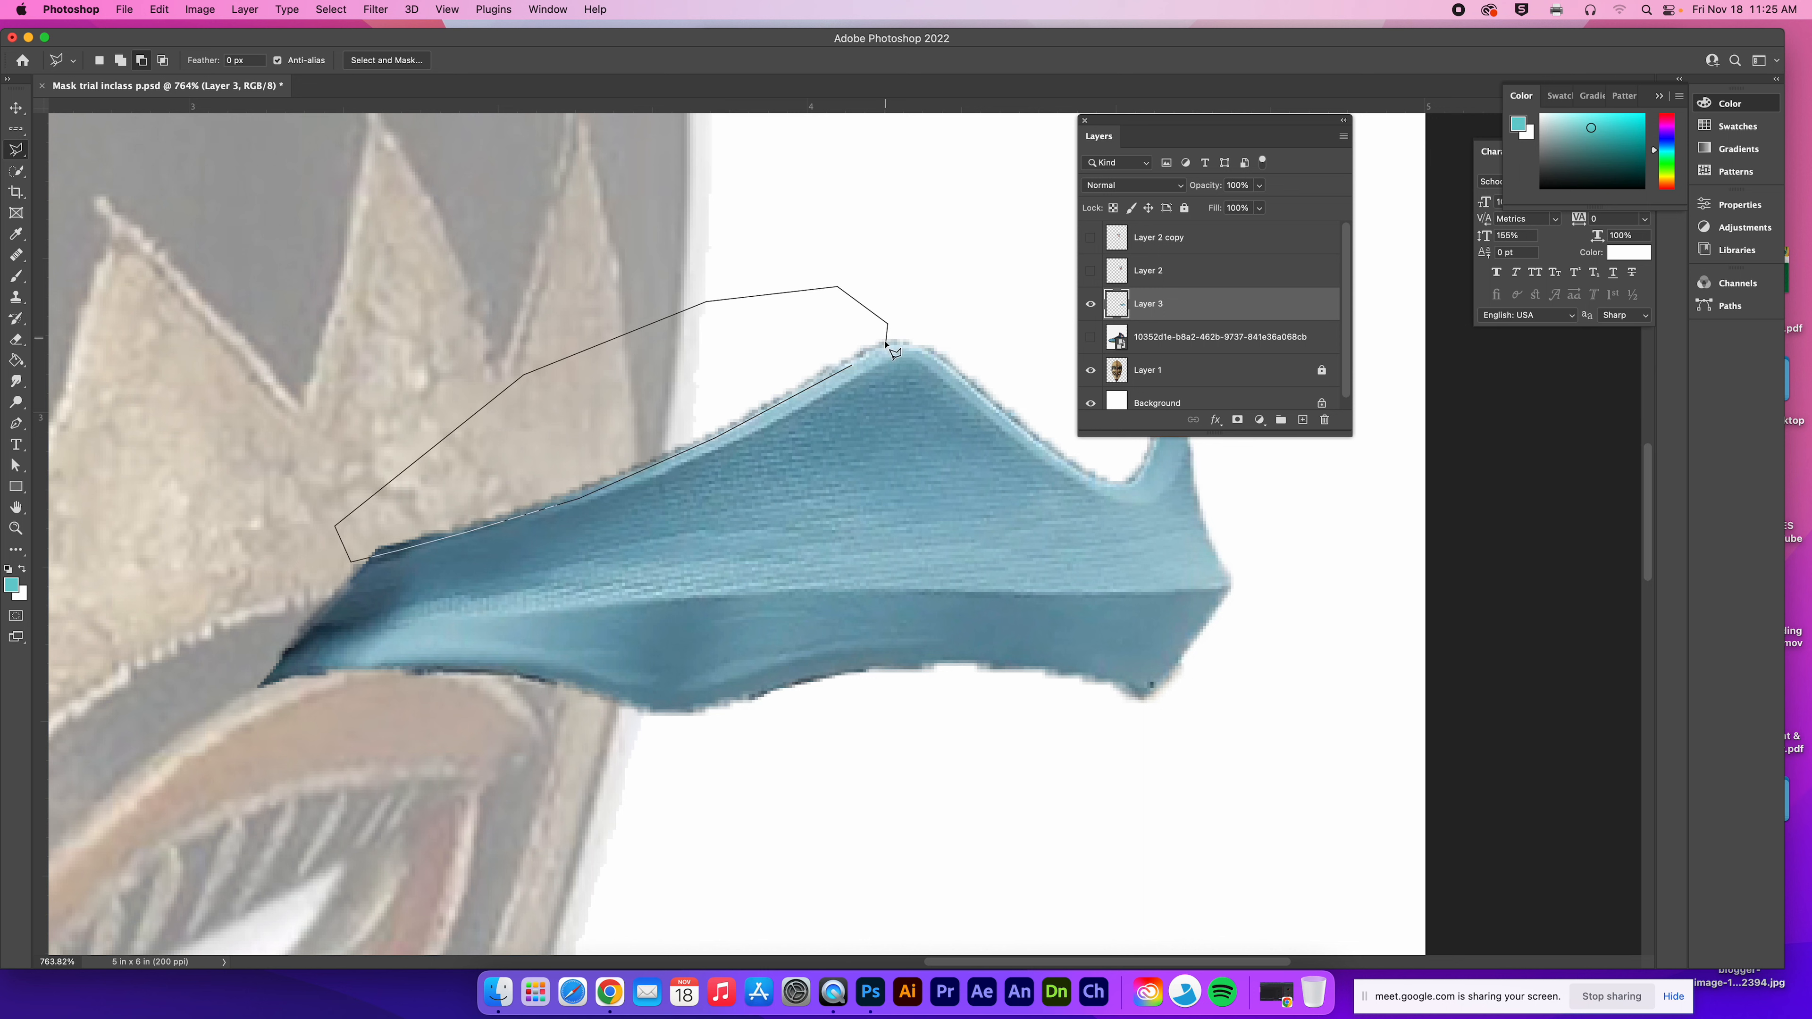
left_click(885, 343)
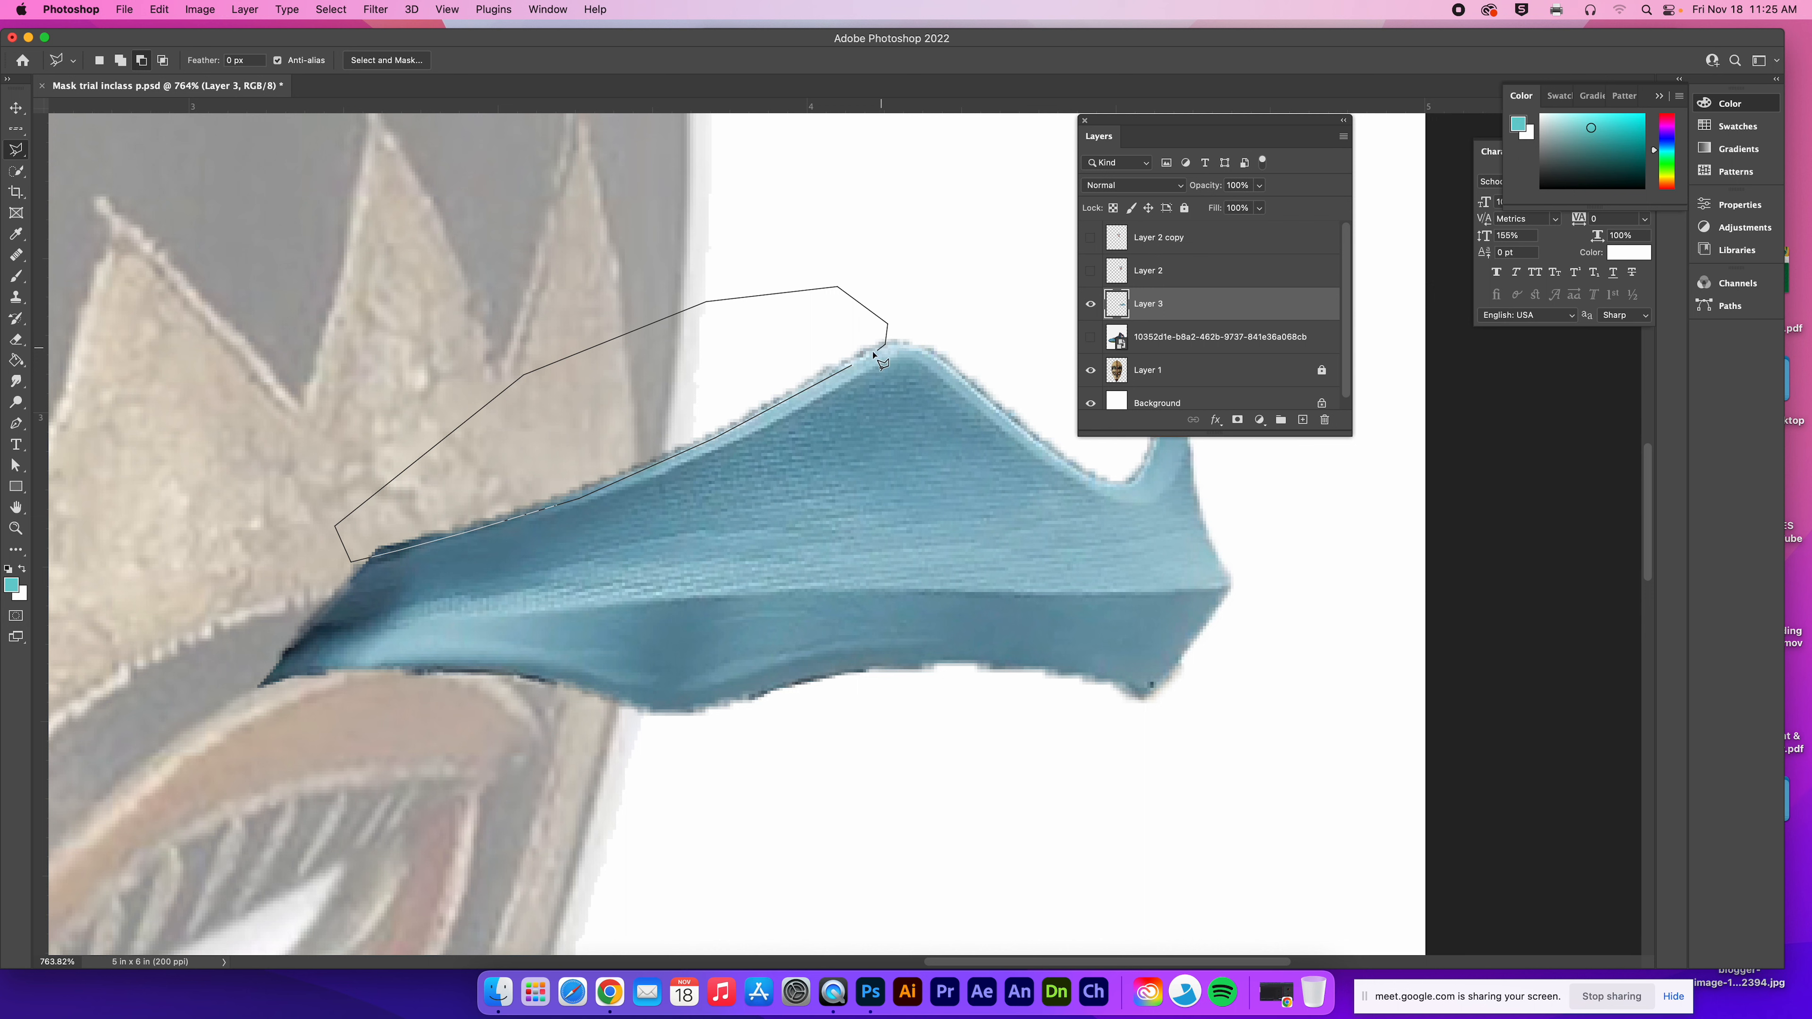
left_click(854, 368)
scroll(893, 384, "right", 5)
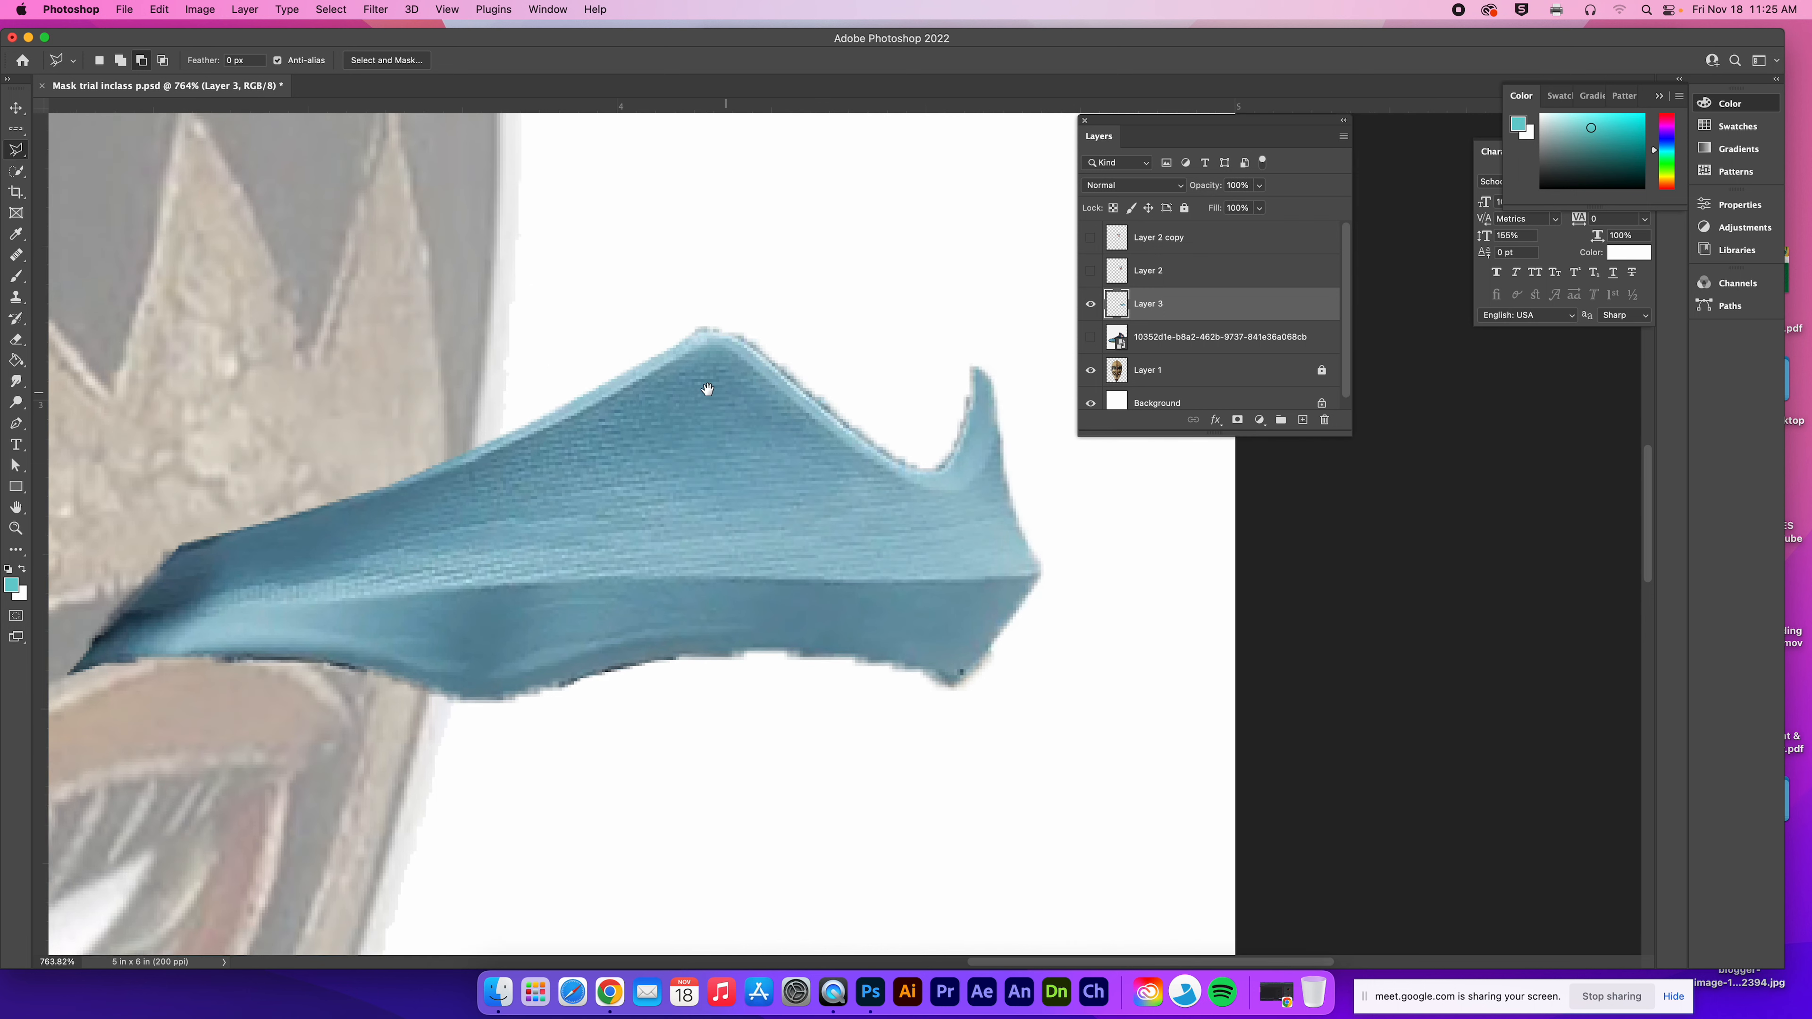
Step: Show Layer 2 copy and Layer 2 again with the whole mask in view
key("super+0")
left_click(1091, 237)
left_click(1090, 271)
Step: Move the midsole piece and rotate it with Free Transform so it lies along the top of the two window pieces
key("v")
left_click_drag(1060, 575, 1011, 380)
key("super+t")
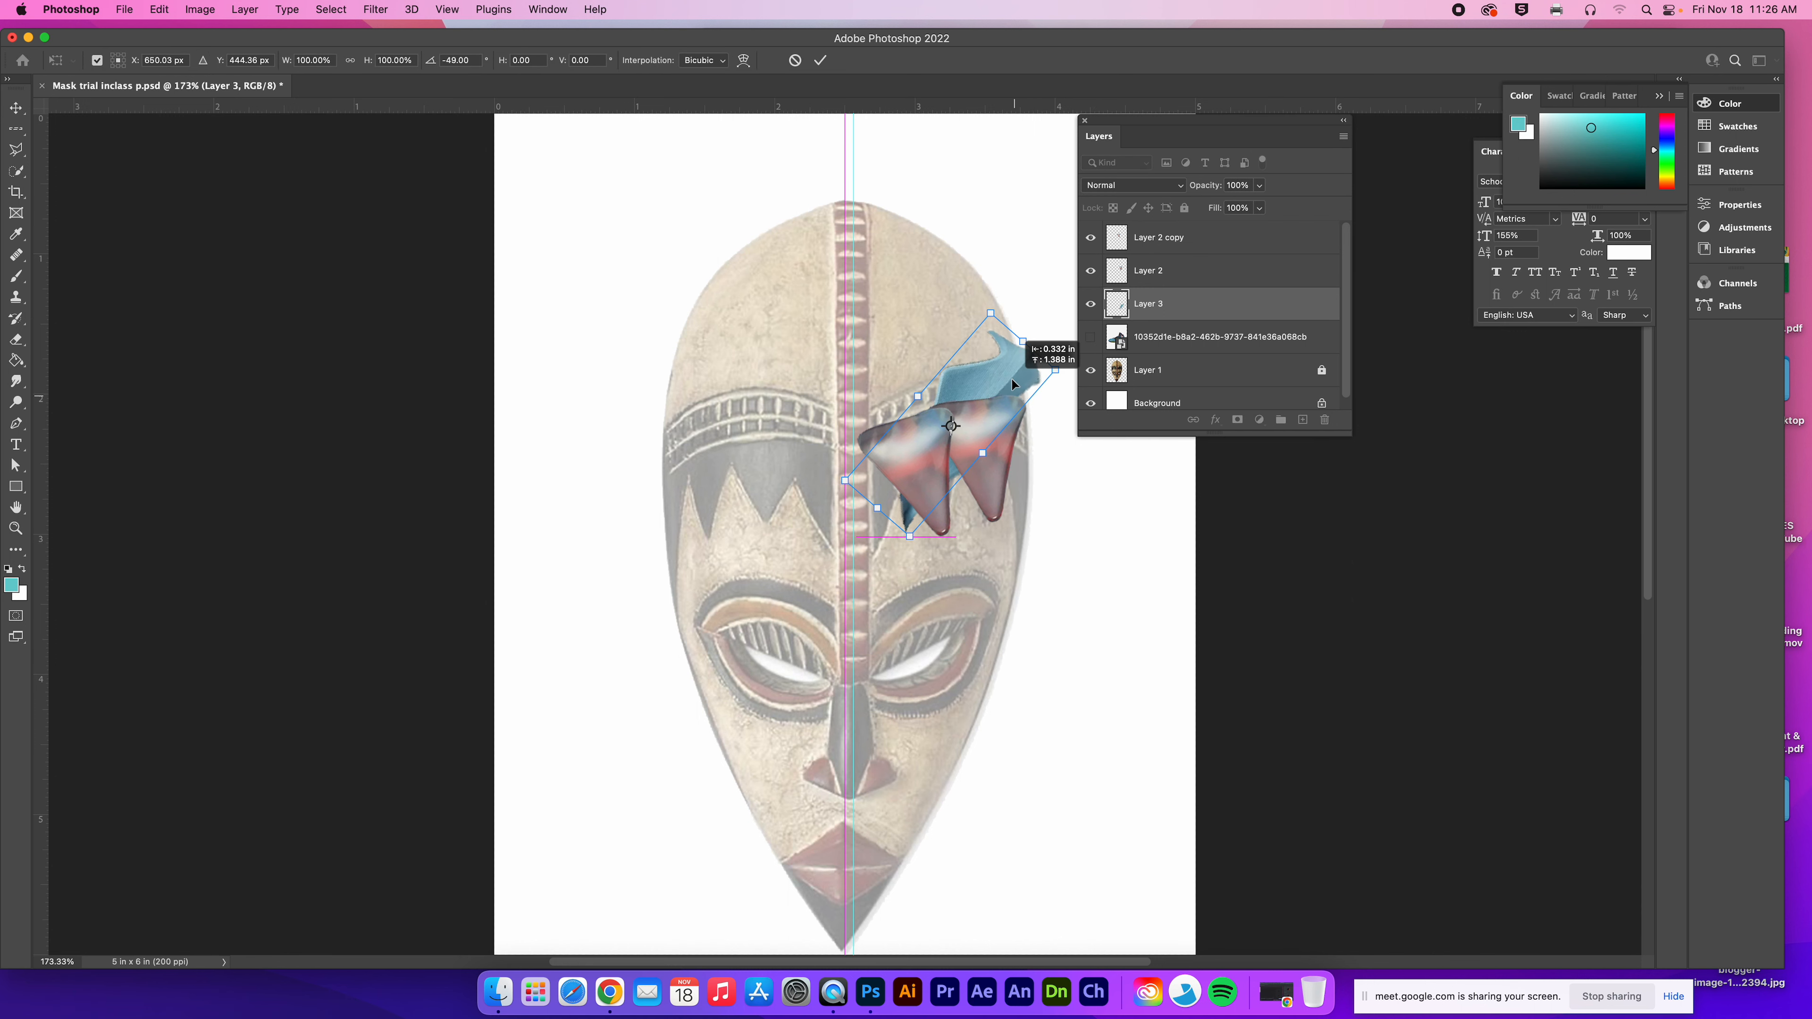
left_click_drag(1038, 281, 954, 237)
left_click_drag(967, 323, 1008, 378)
key("Return")
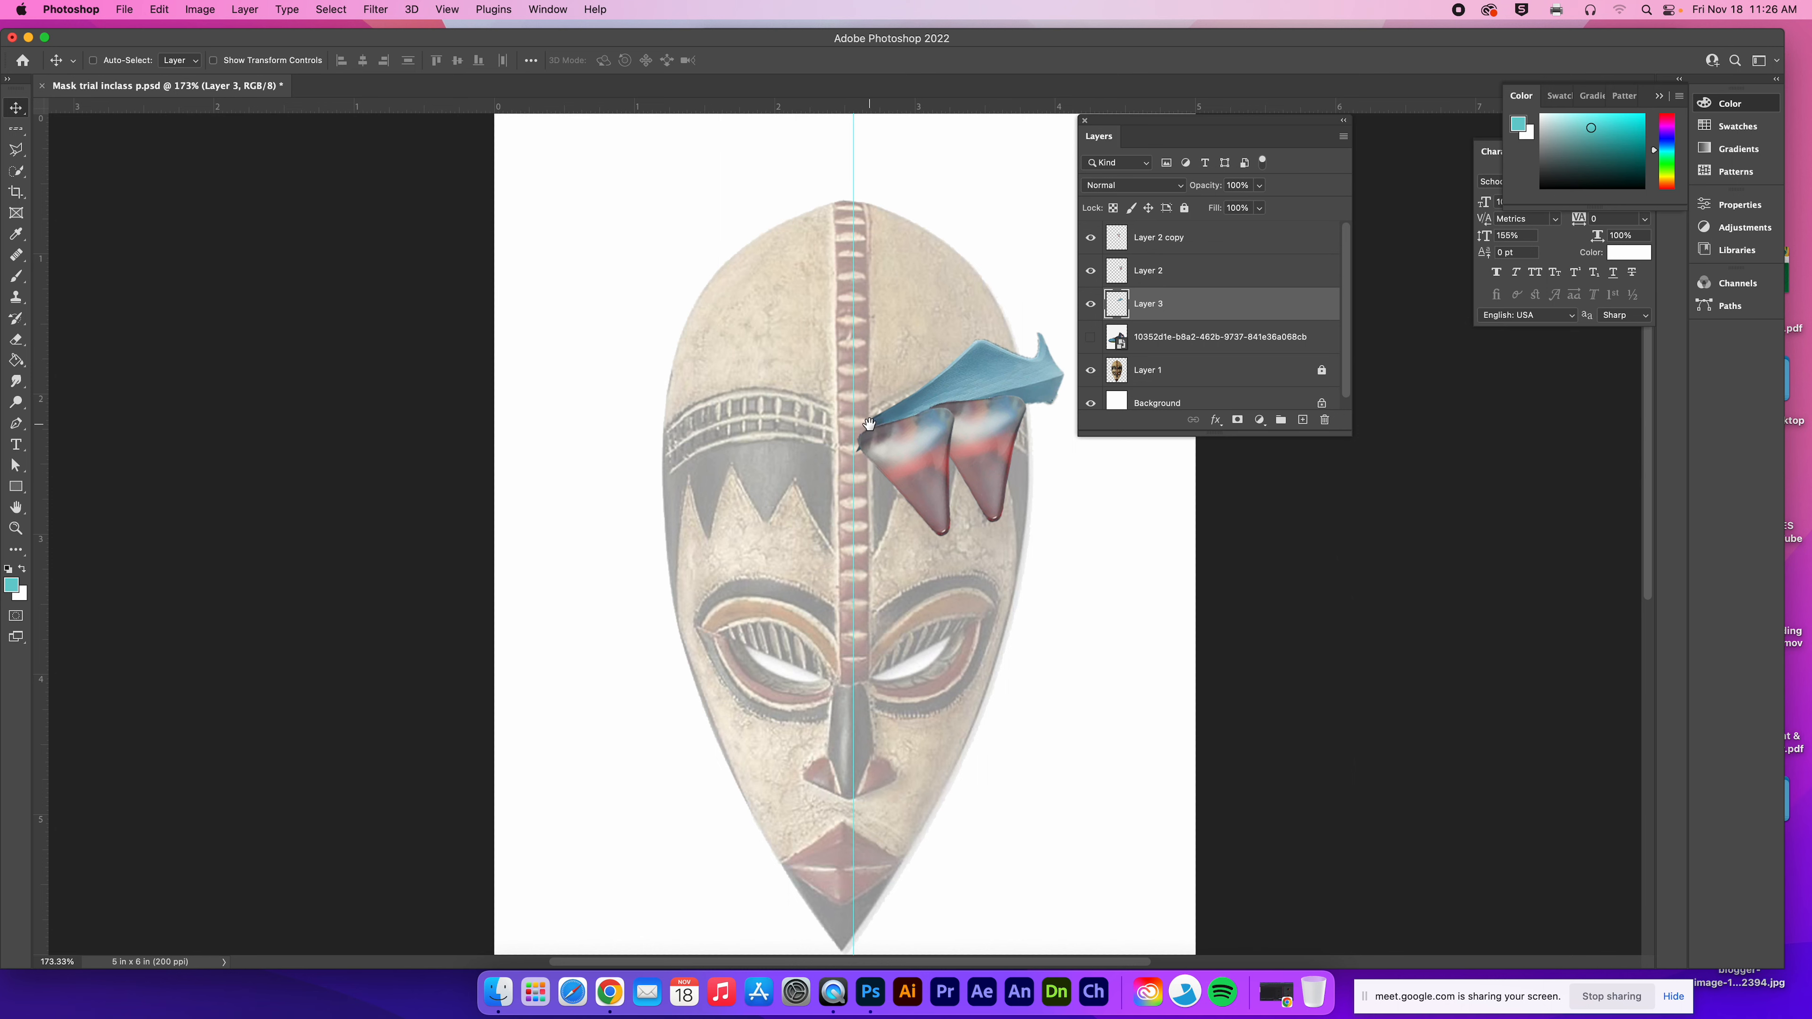
Step: Lasso and delete the midsole piece's tip that sticks out past the inner window piece at the mask's centre line, then deselect
left_click_drag(828, 407, 697, 415)
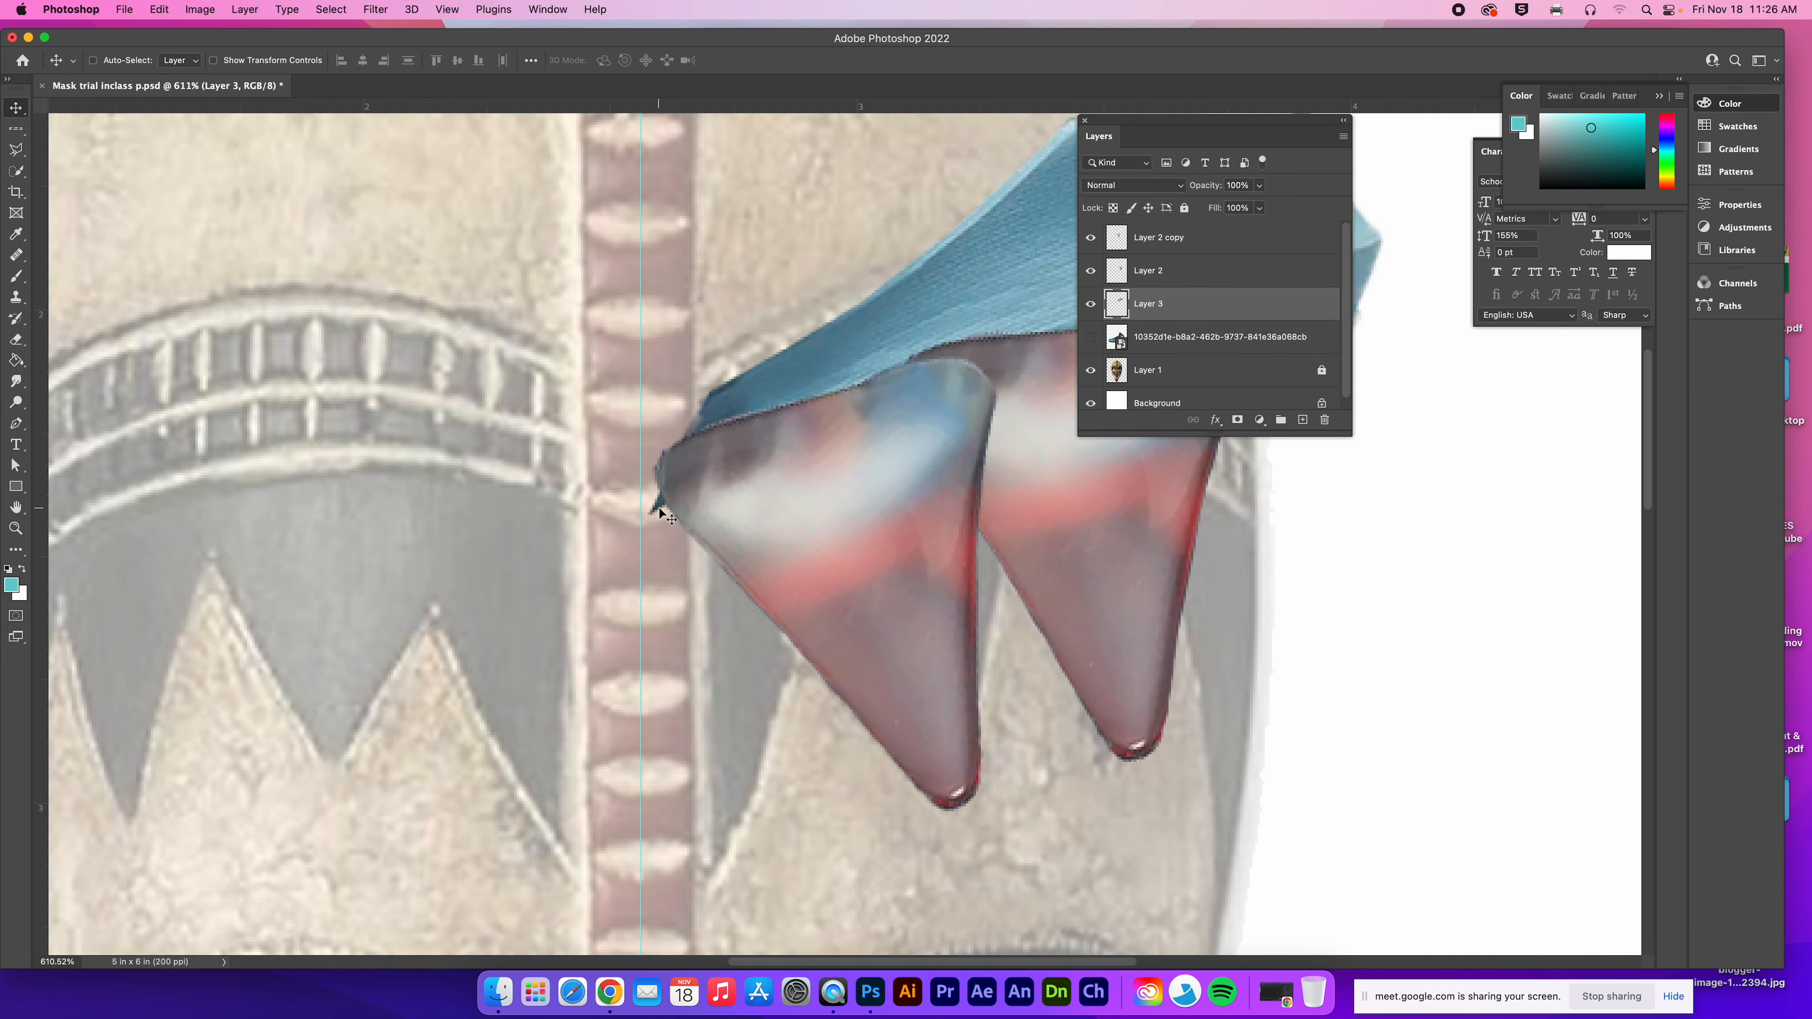
left_click(15, 149)
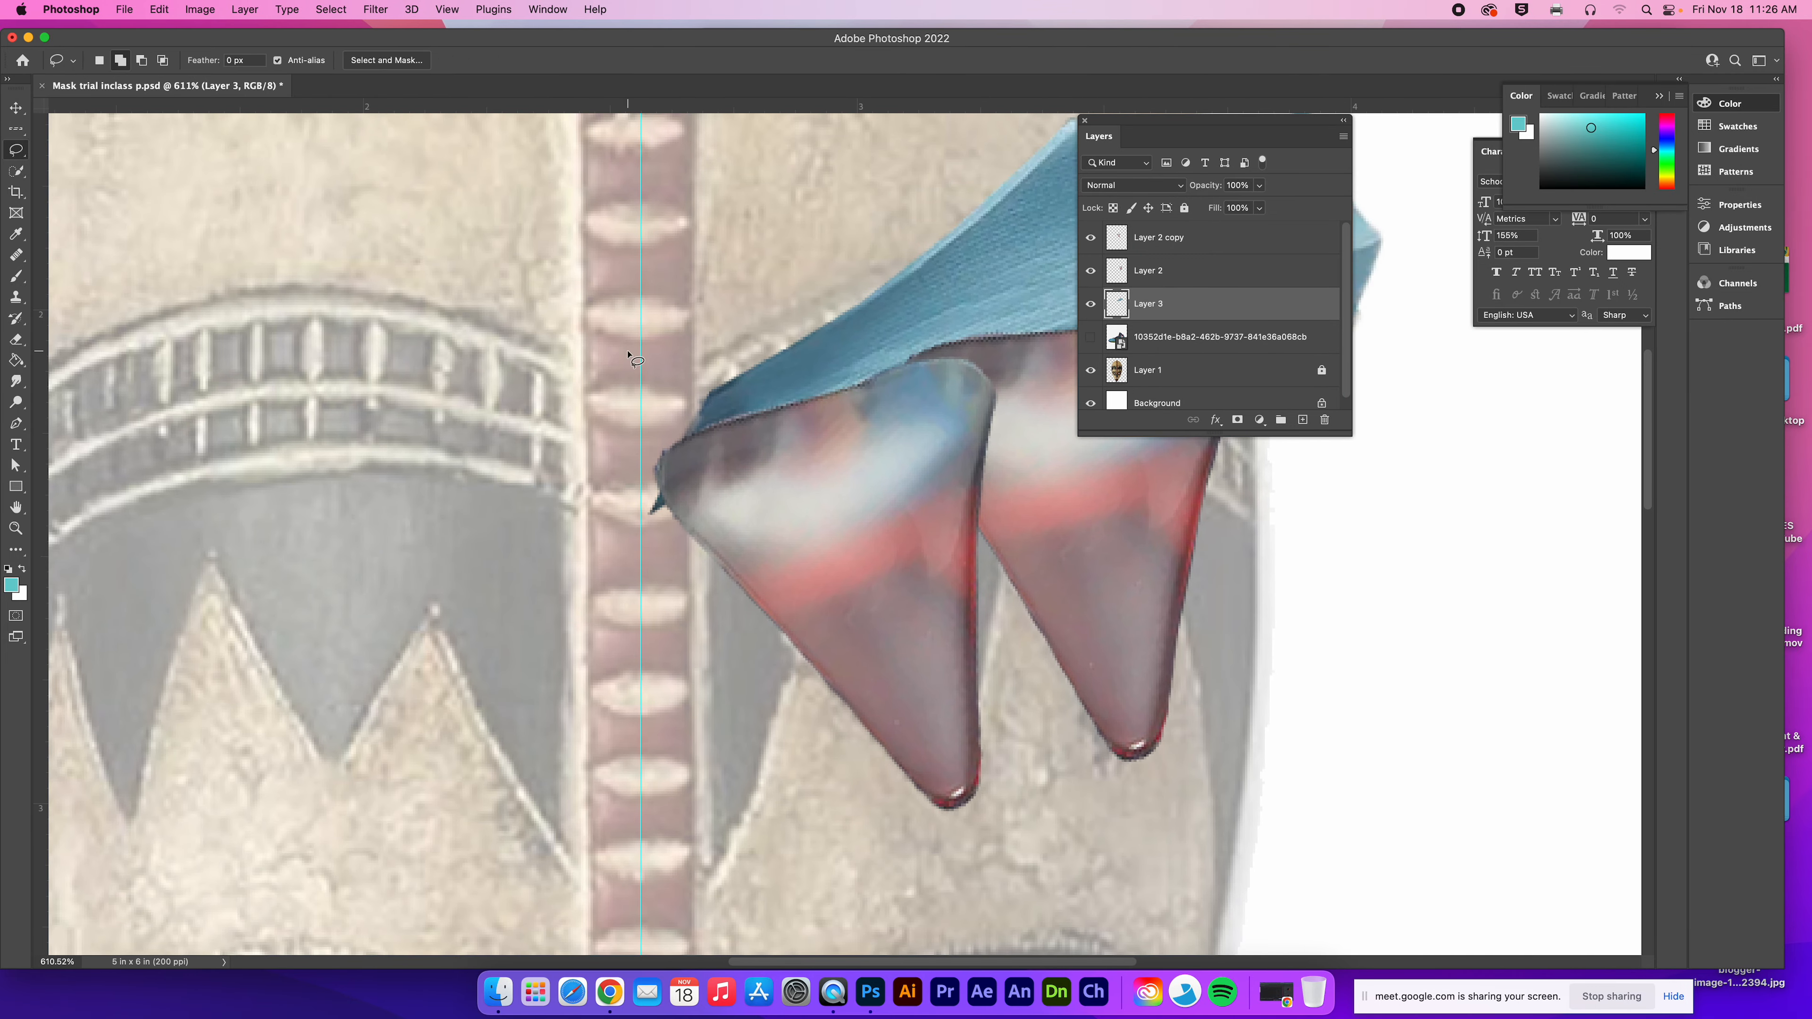
mouse_move(676, 445)
left_mouse_down()
mouse_move(674, 526)
mouse_move(640, 530)
mouse_move(672, 451)
left_mouse_up()
key("Delete")
key("super+d")
key("super+0")
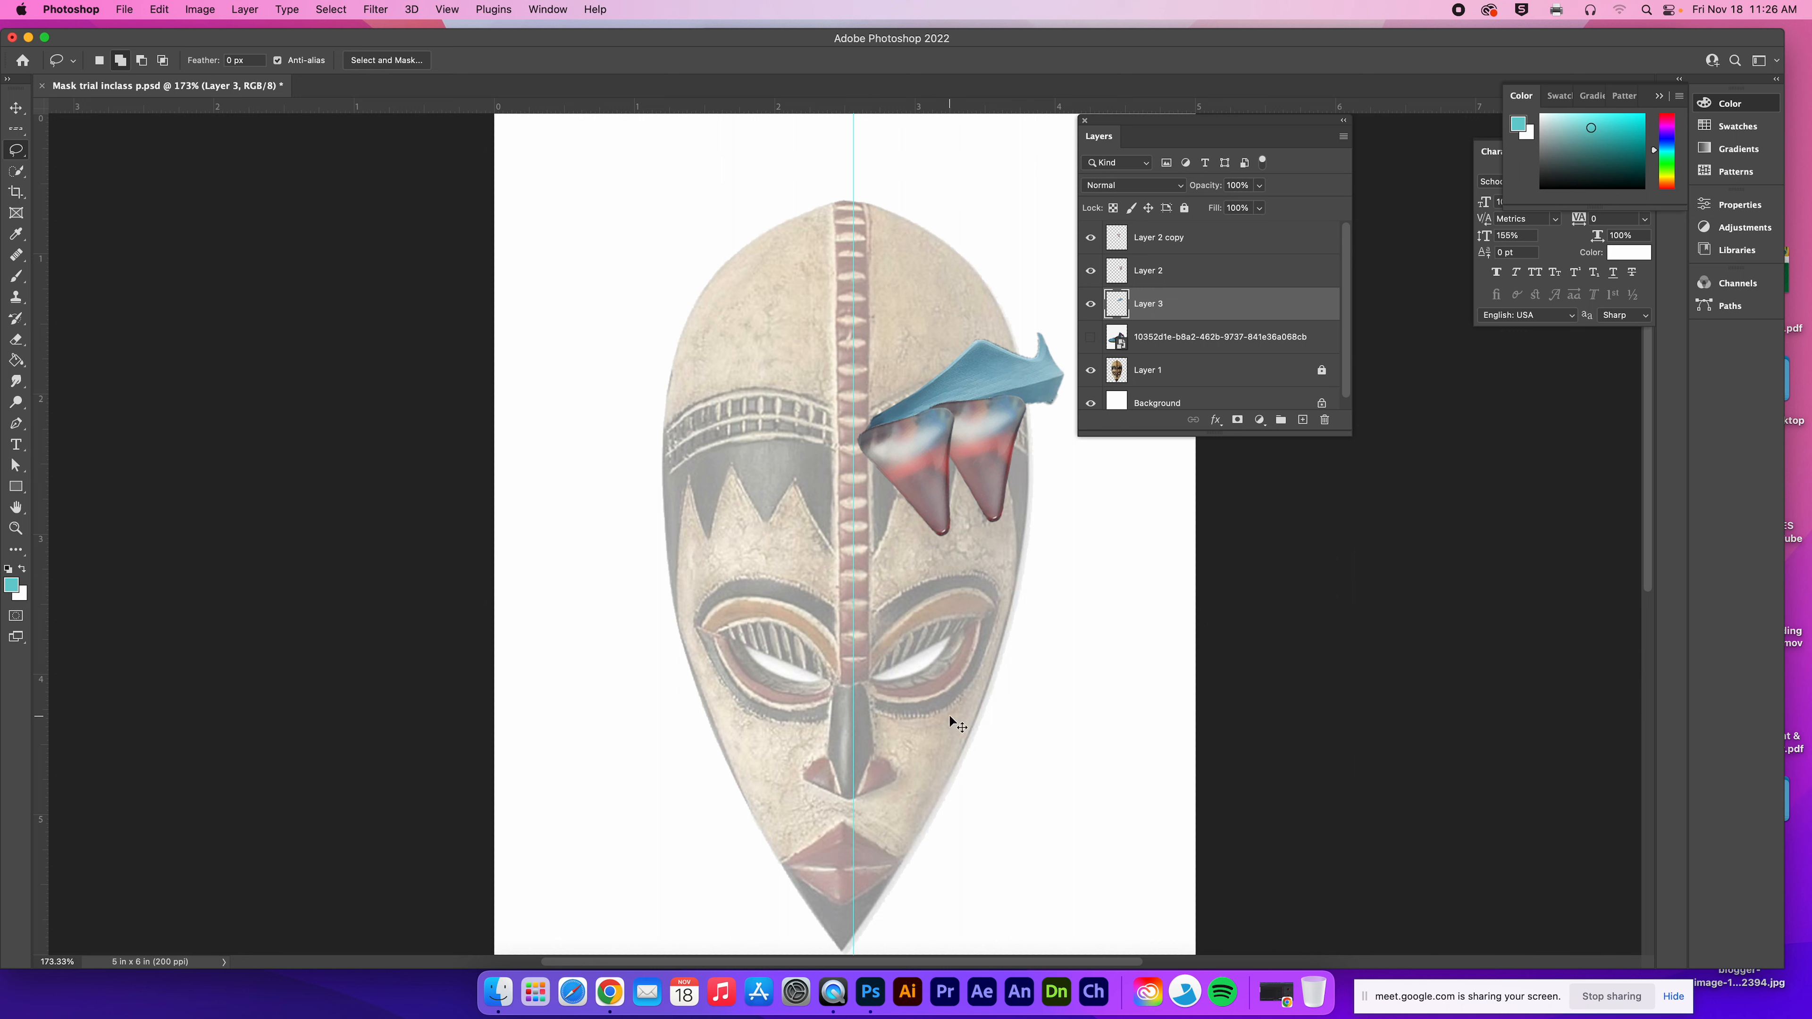
Step: Close the document without saving, reopen Mask trial inclass p.psd, and lengthen the layer list with the artwork fitted in view
left_click(43, 88)
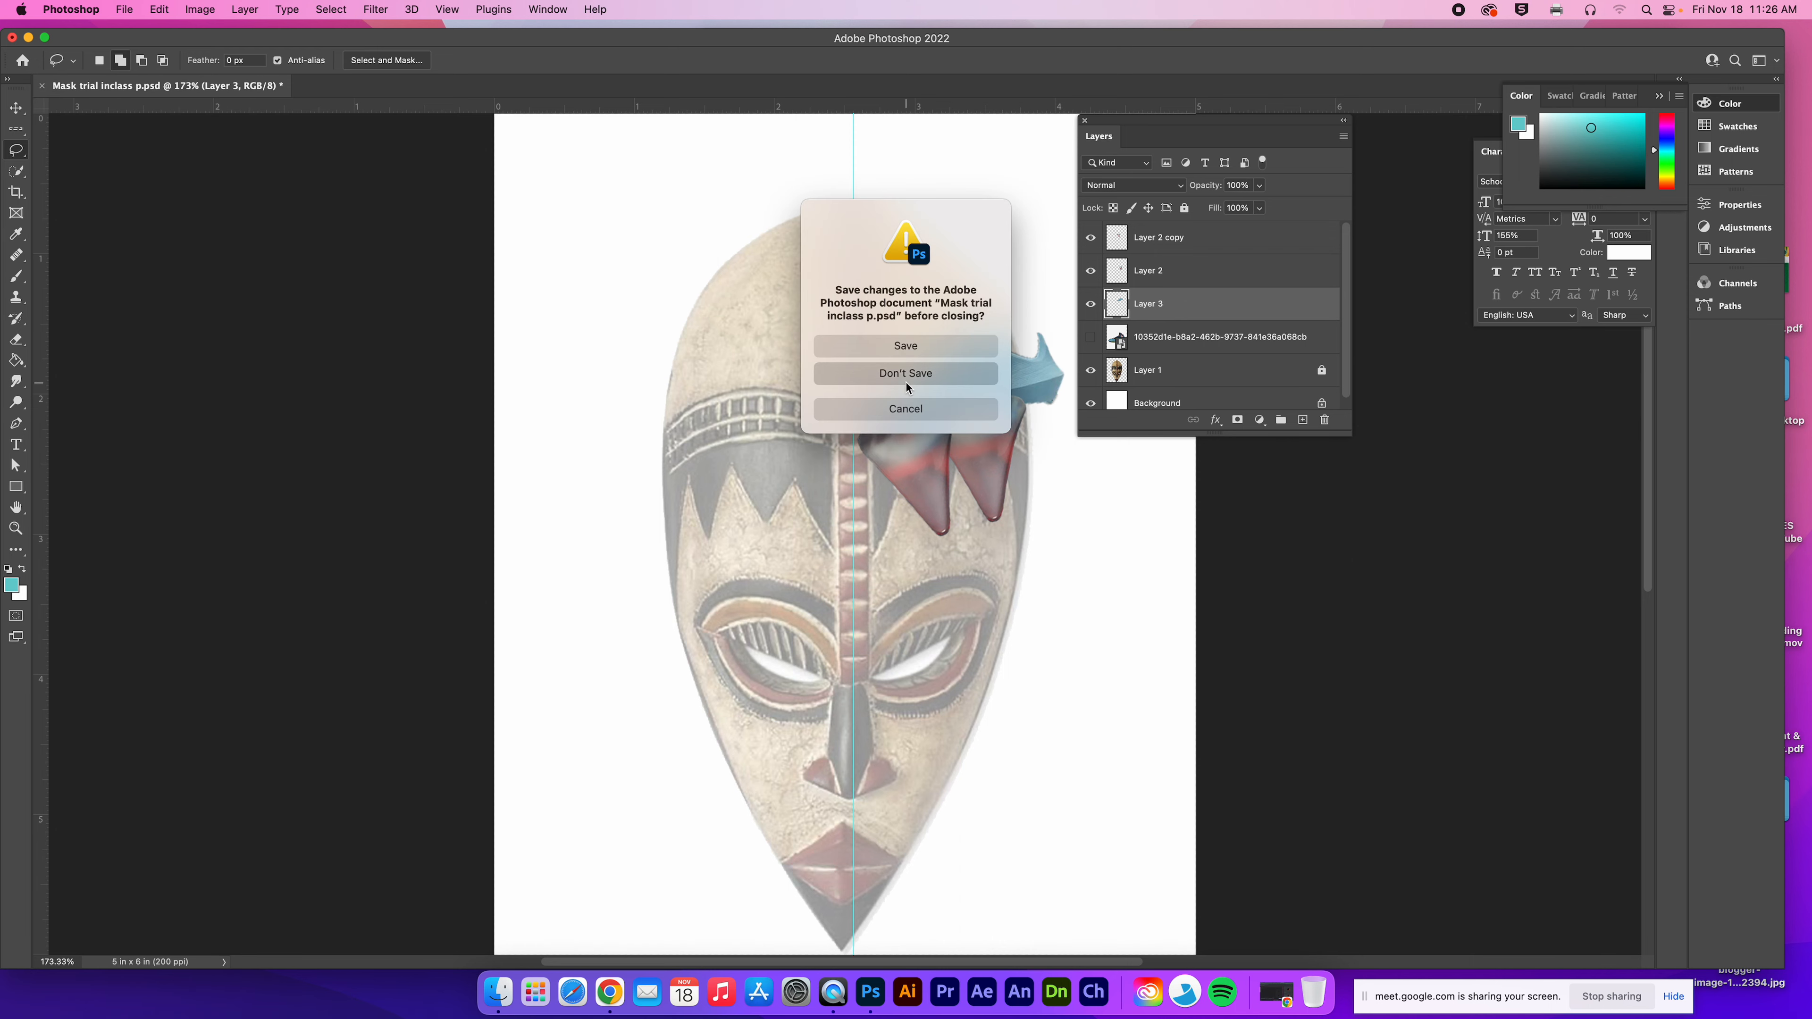
left_click(897, 379)
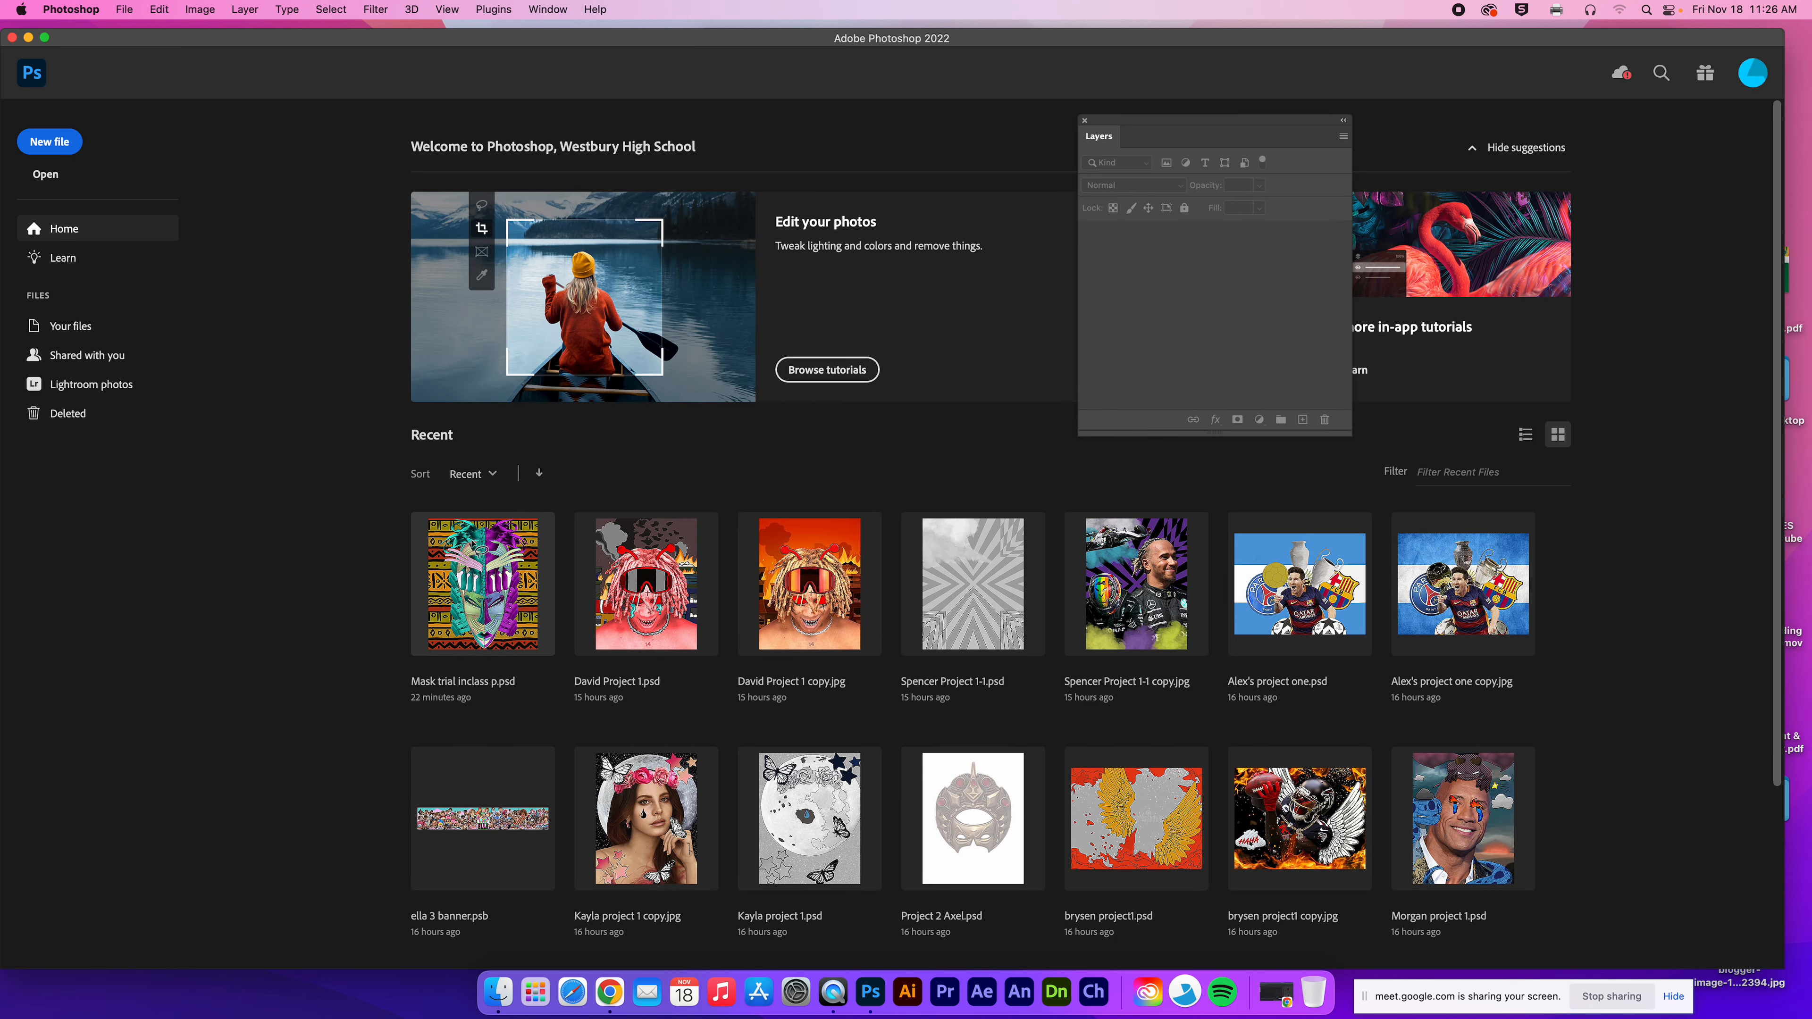
left_click(479, 550)
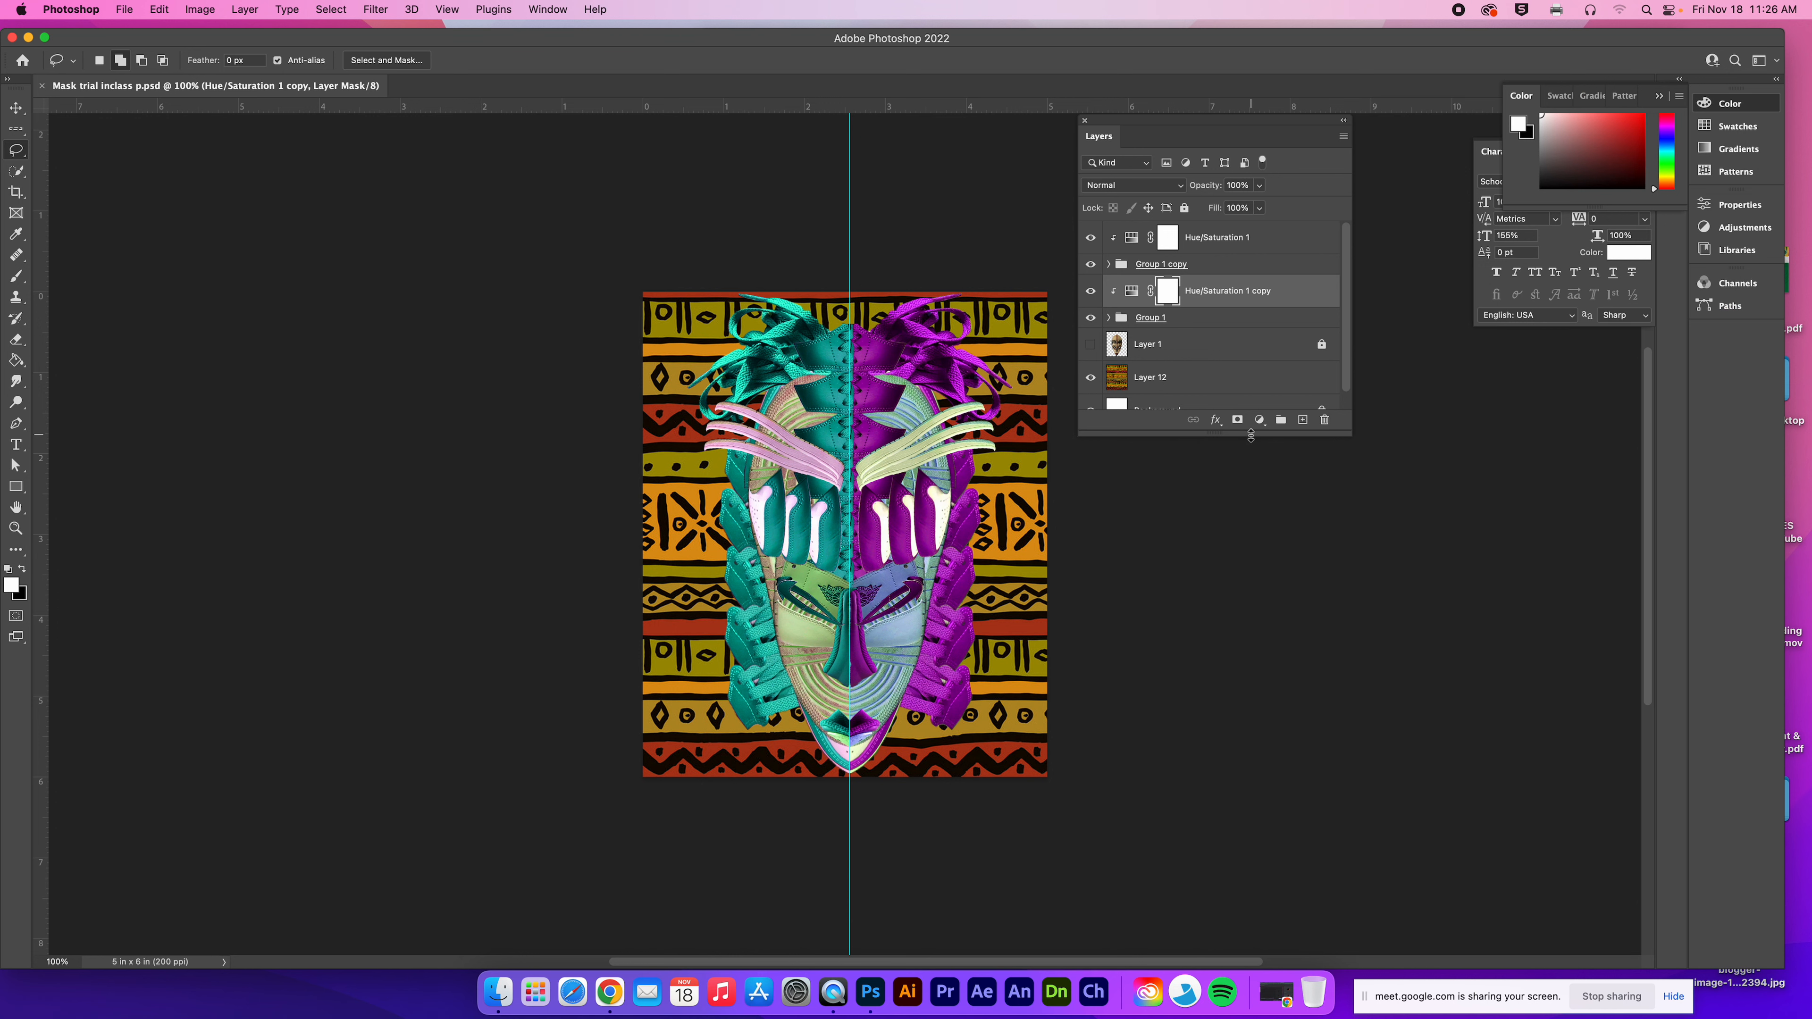
left_click_drag(1250, 436, 1311, 790)
key("super+0")
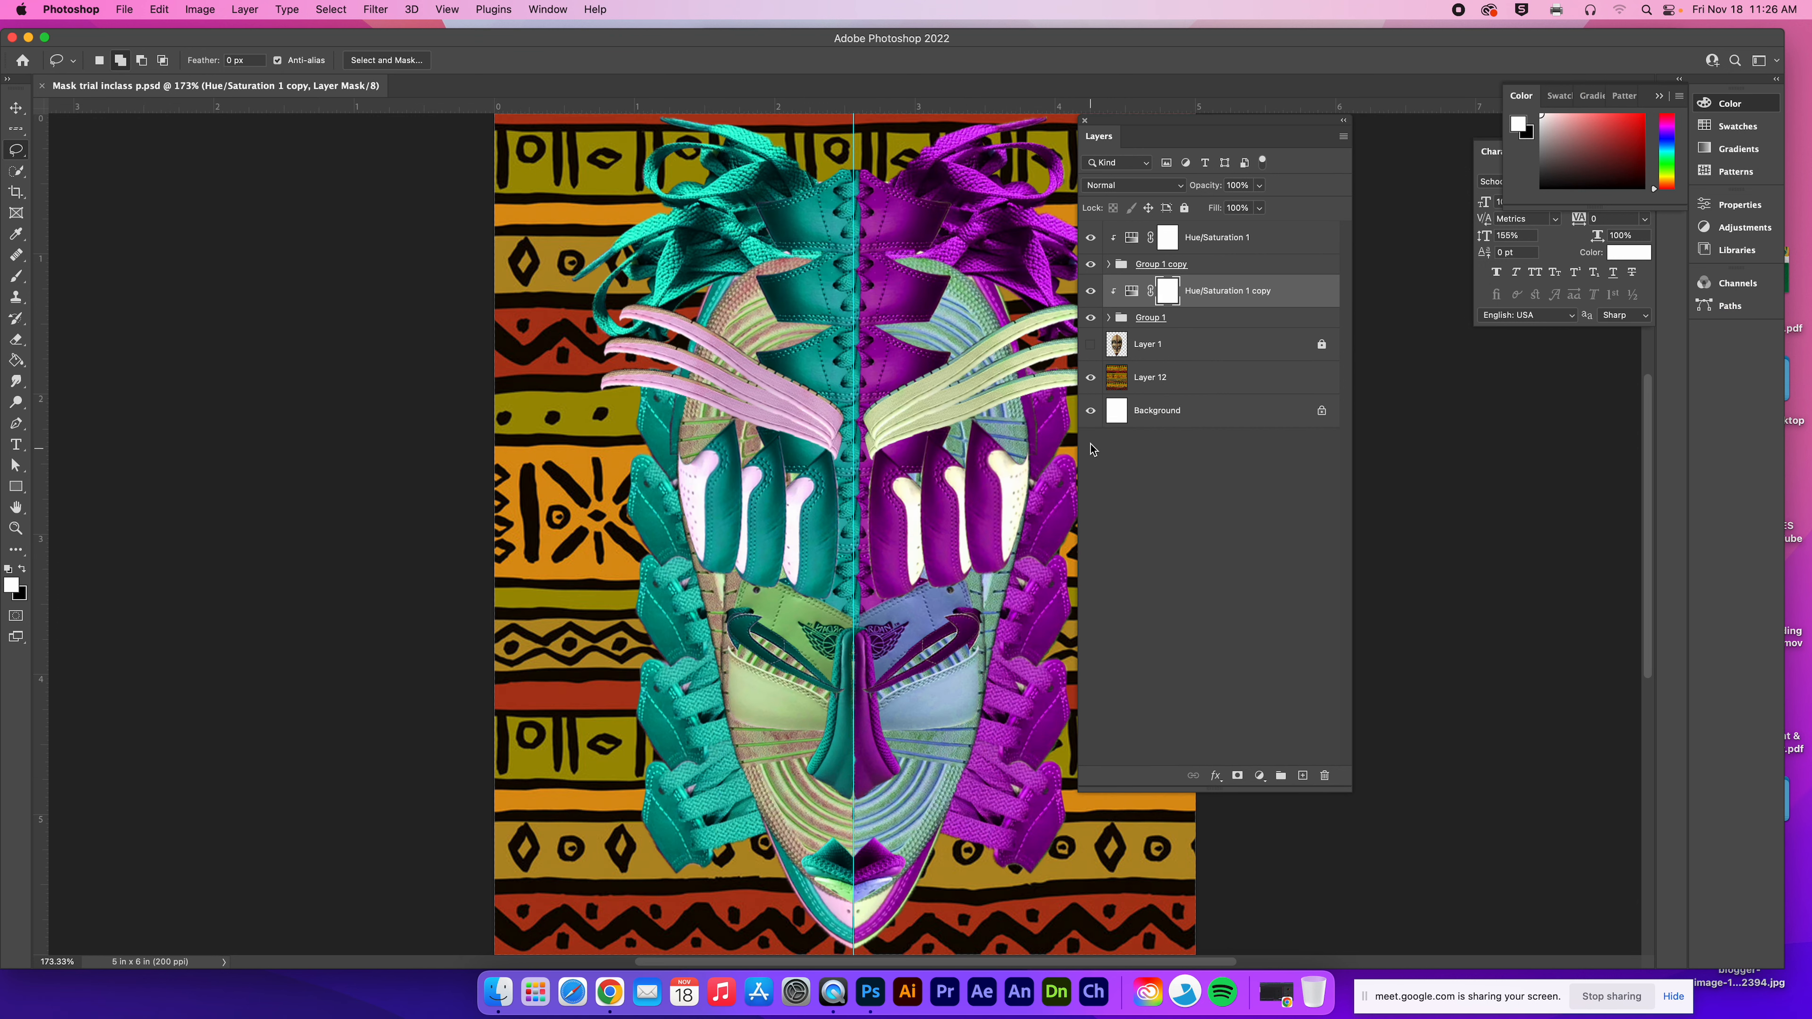
Step: Hide the patterned Layer 12 and both Hue/Saturation adjustment layers
left_click(1090, 379)
left_click(1090, 291)
left_click(1090, 236)
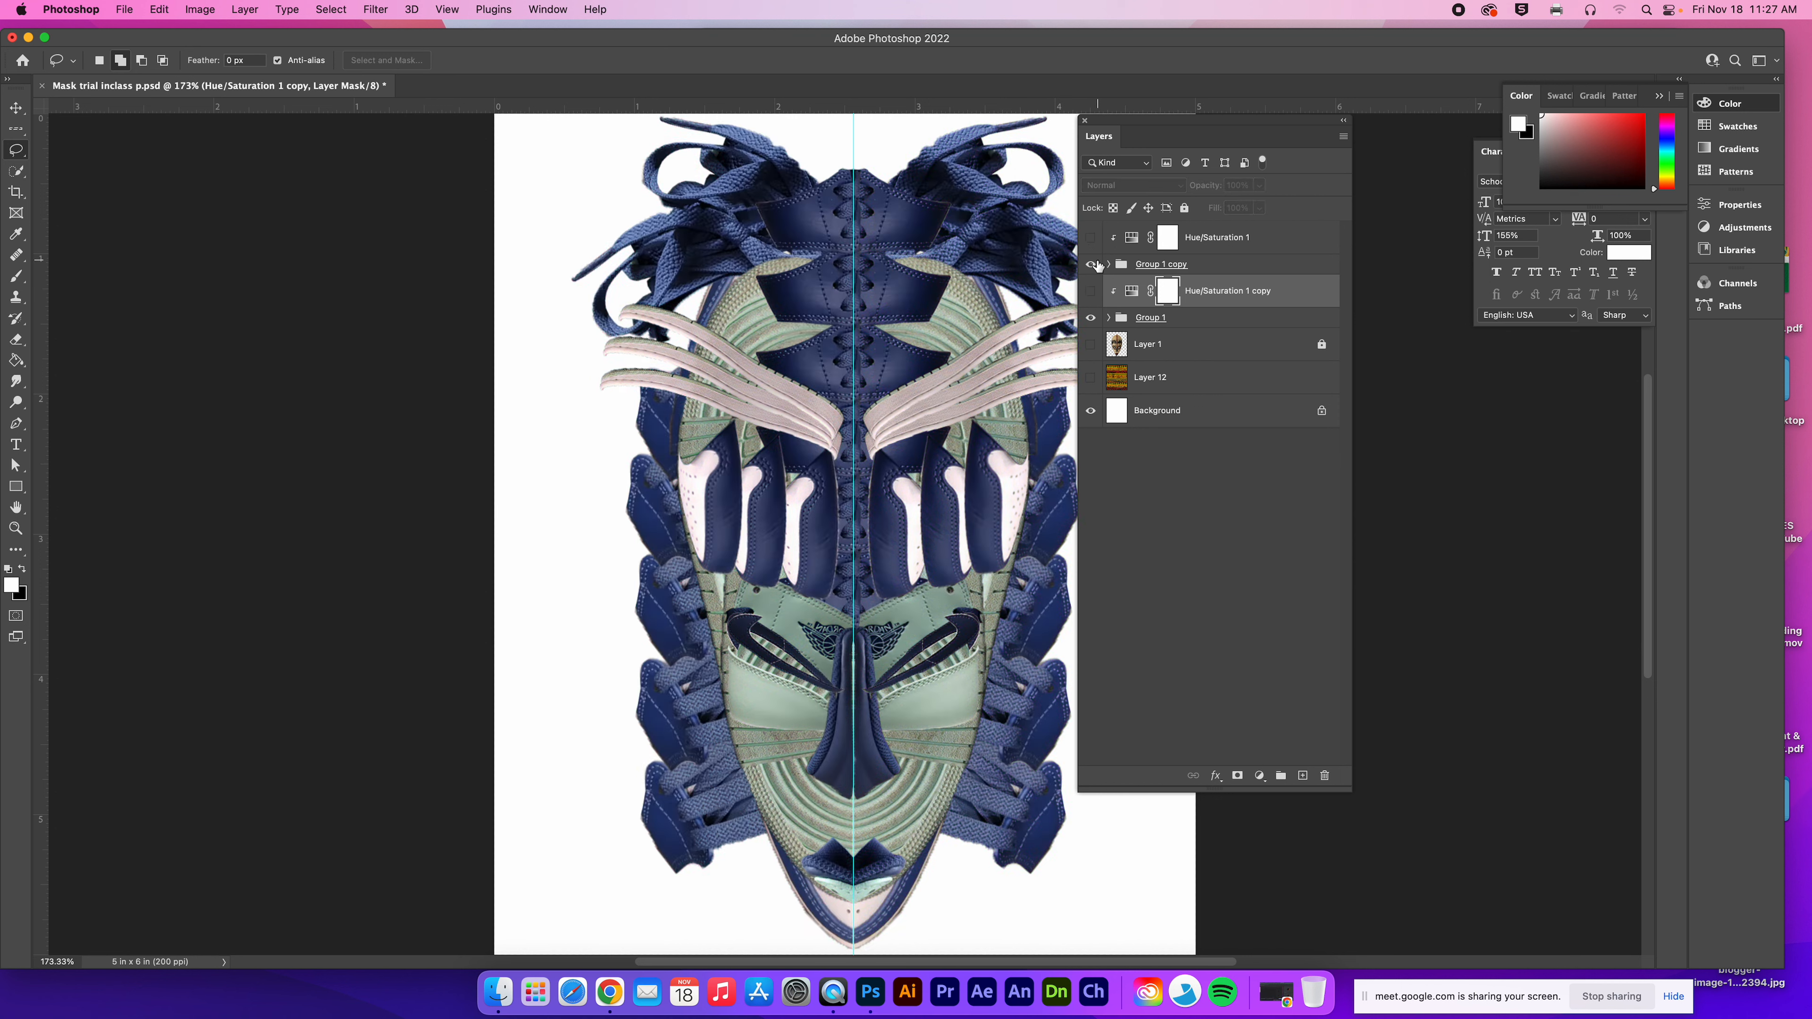
Step: Delete Group 1 copy, which holds the mirrored half of the mask, and expand Group 1
left_click(1090, 264)
left_click(1187, 269)
key("Delete")
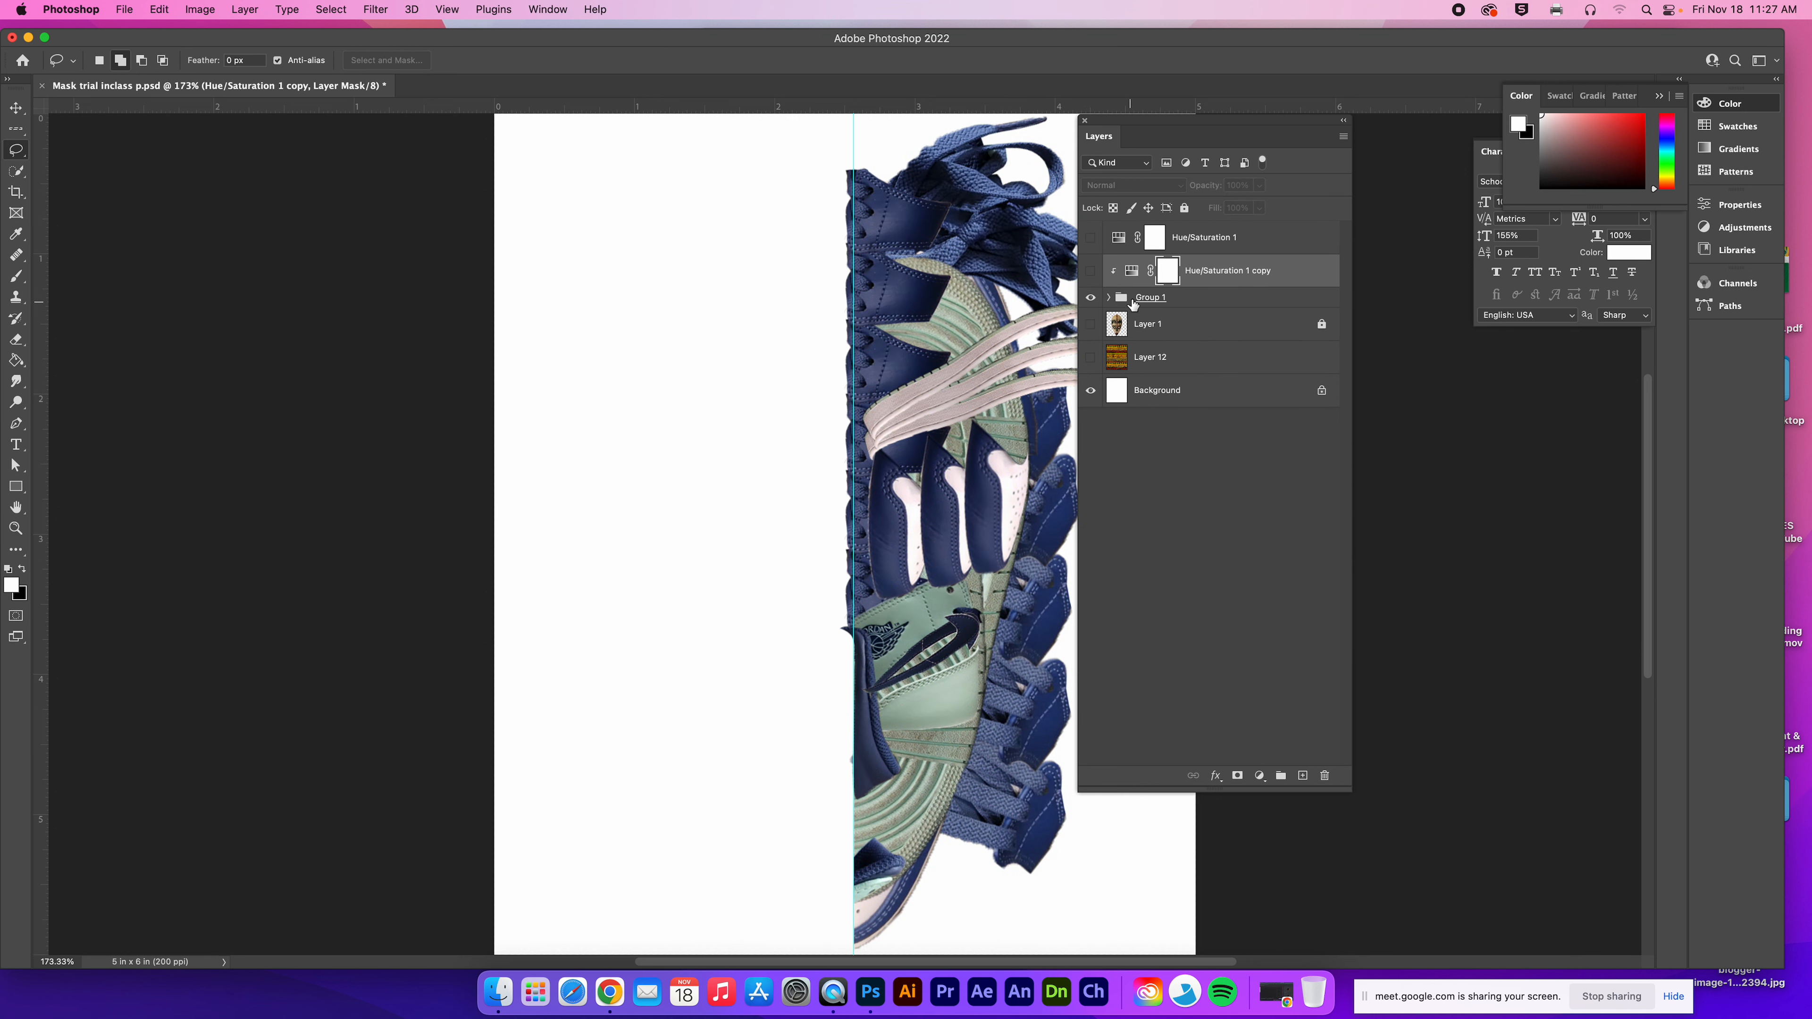
left_click(1119, 298)
left_click(1108, 297)
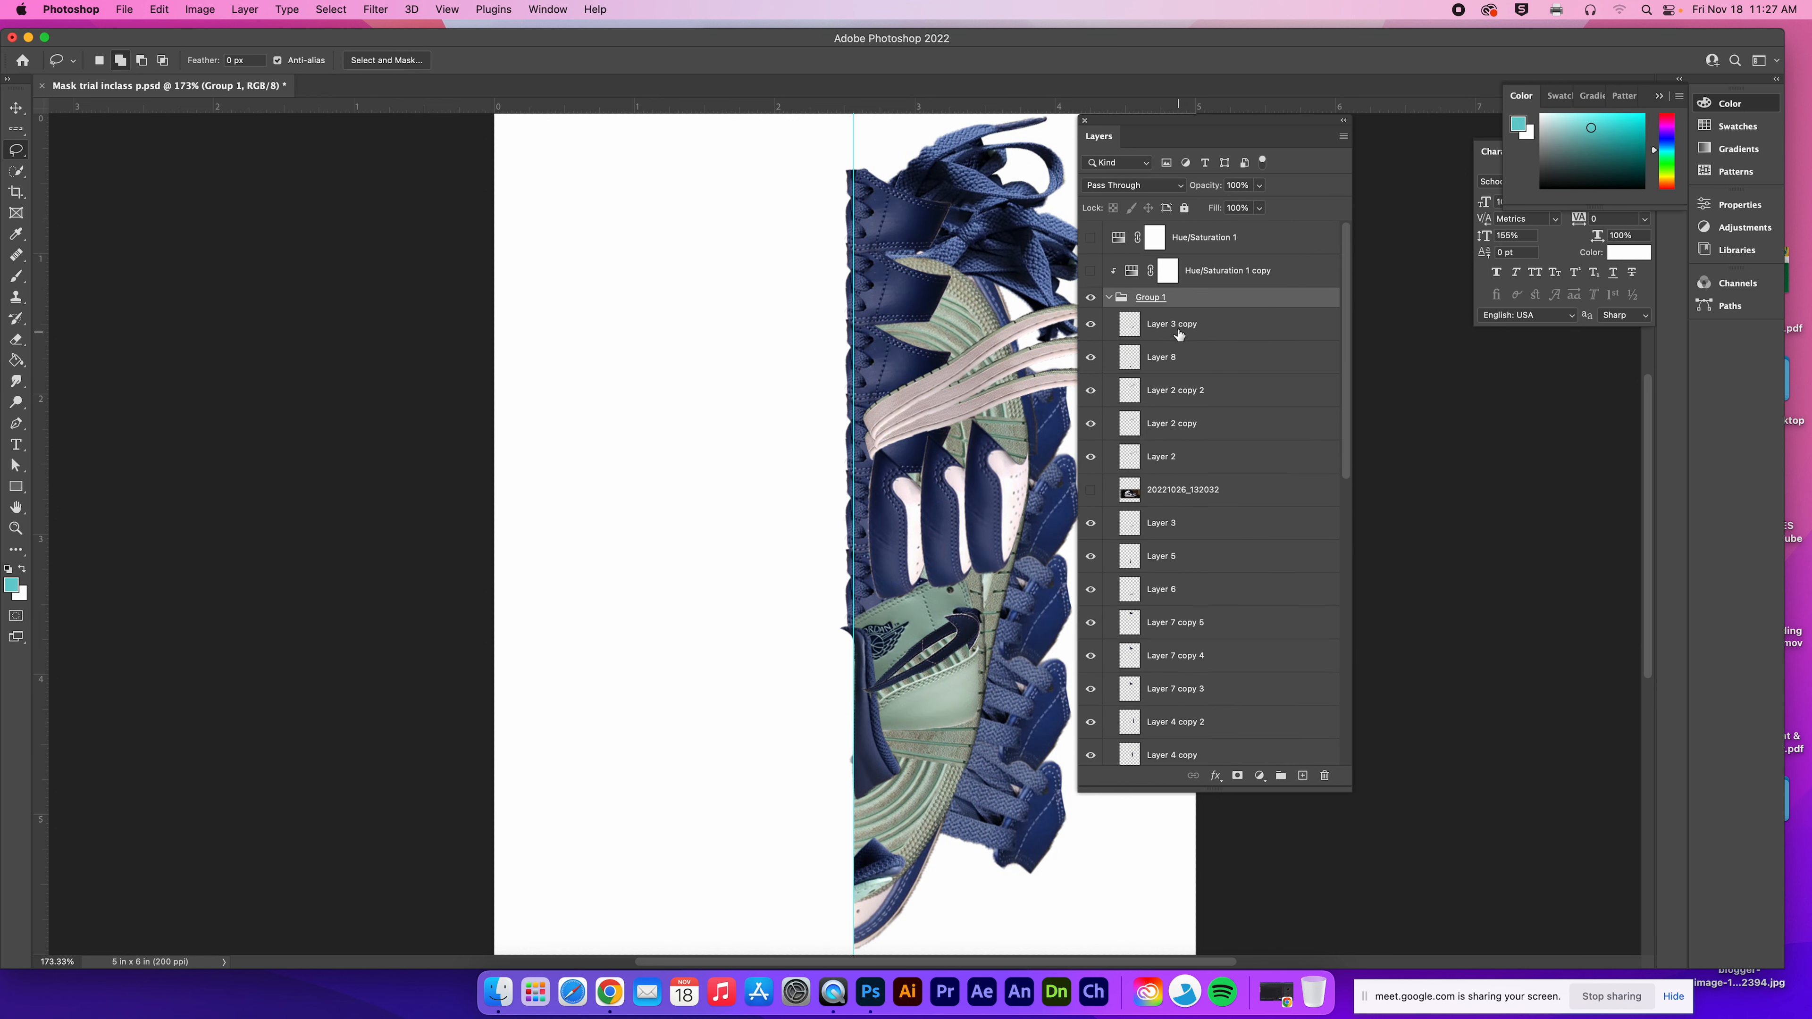
Step: Try to move all layers of Group 1, from Layer 3 copy to Layer 11 copy 2, out above the group, then undo it
left_click(1180, 336)
scroll(1273, 556, "down", 10)
left_click(1266, 648, "shift")
scroll(1266, 607, "up", 10)
left_click_drag(1255, 326, 1255, 287)
scroll(1277, 747, "down", 10)
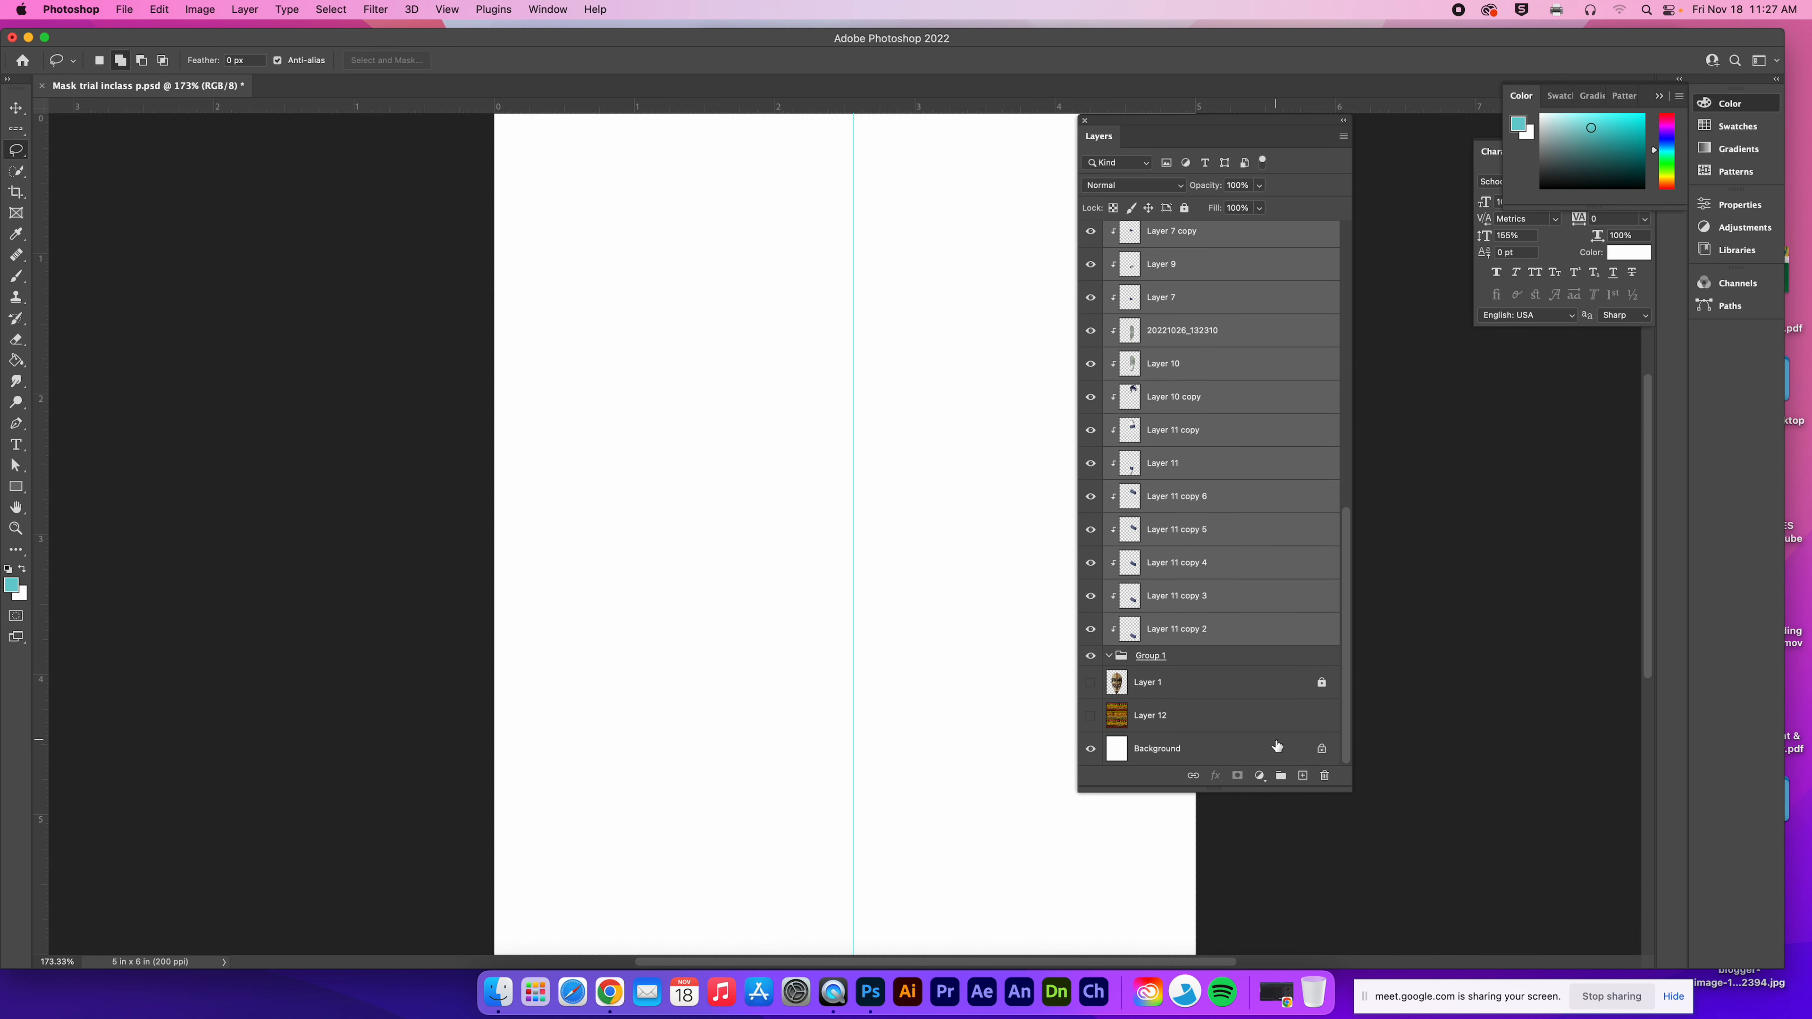
key("super+z")
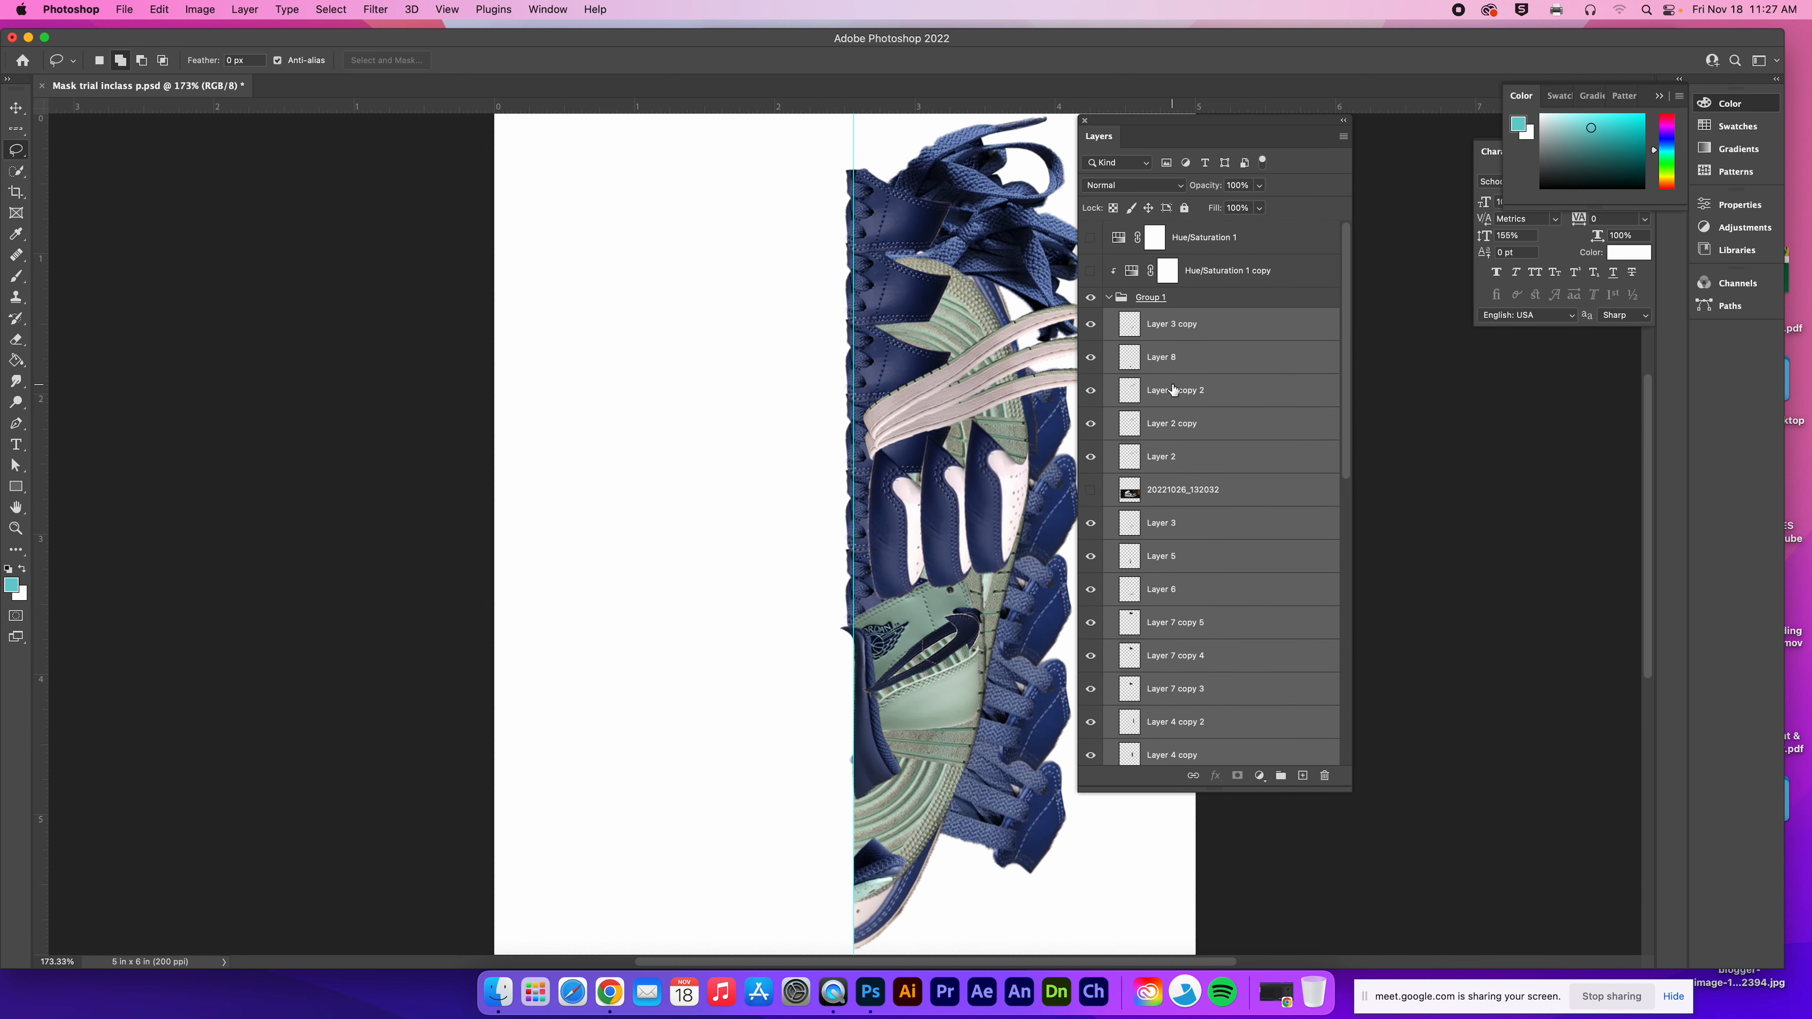
Step: Delete both Hue/Saturation adjustment layers above Group 1
left_click(1194, 283)
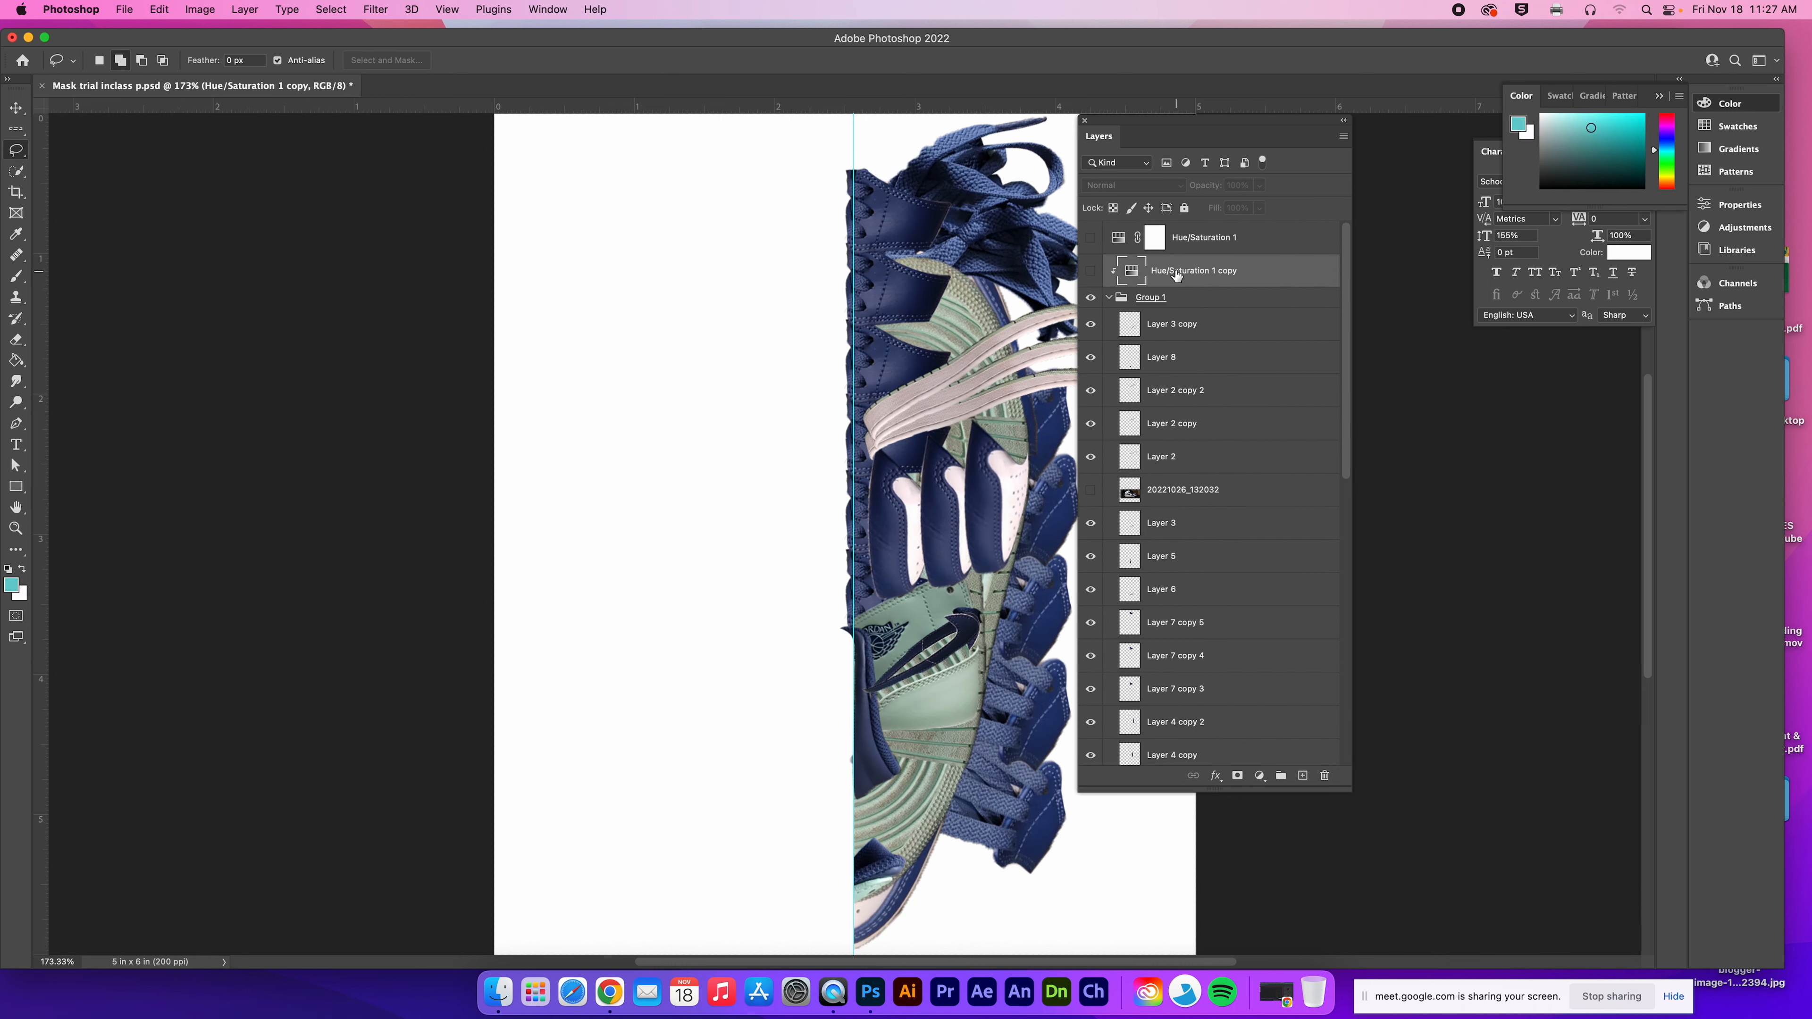
left_click_drag(1176, 274, 1202, 252)
key("BackSpace")
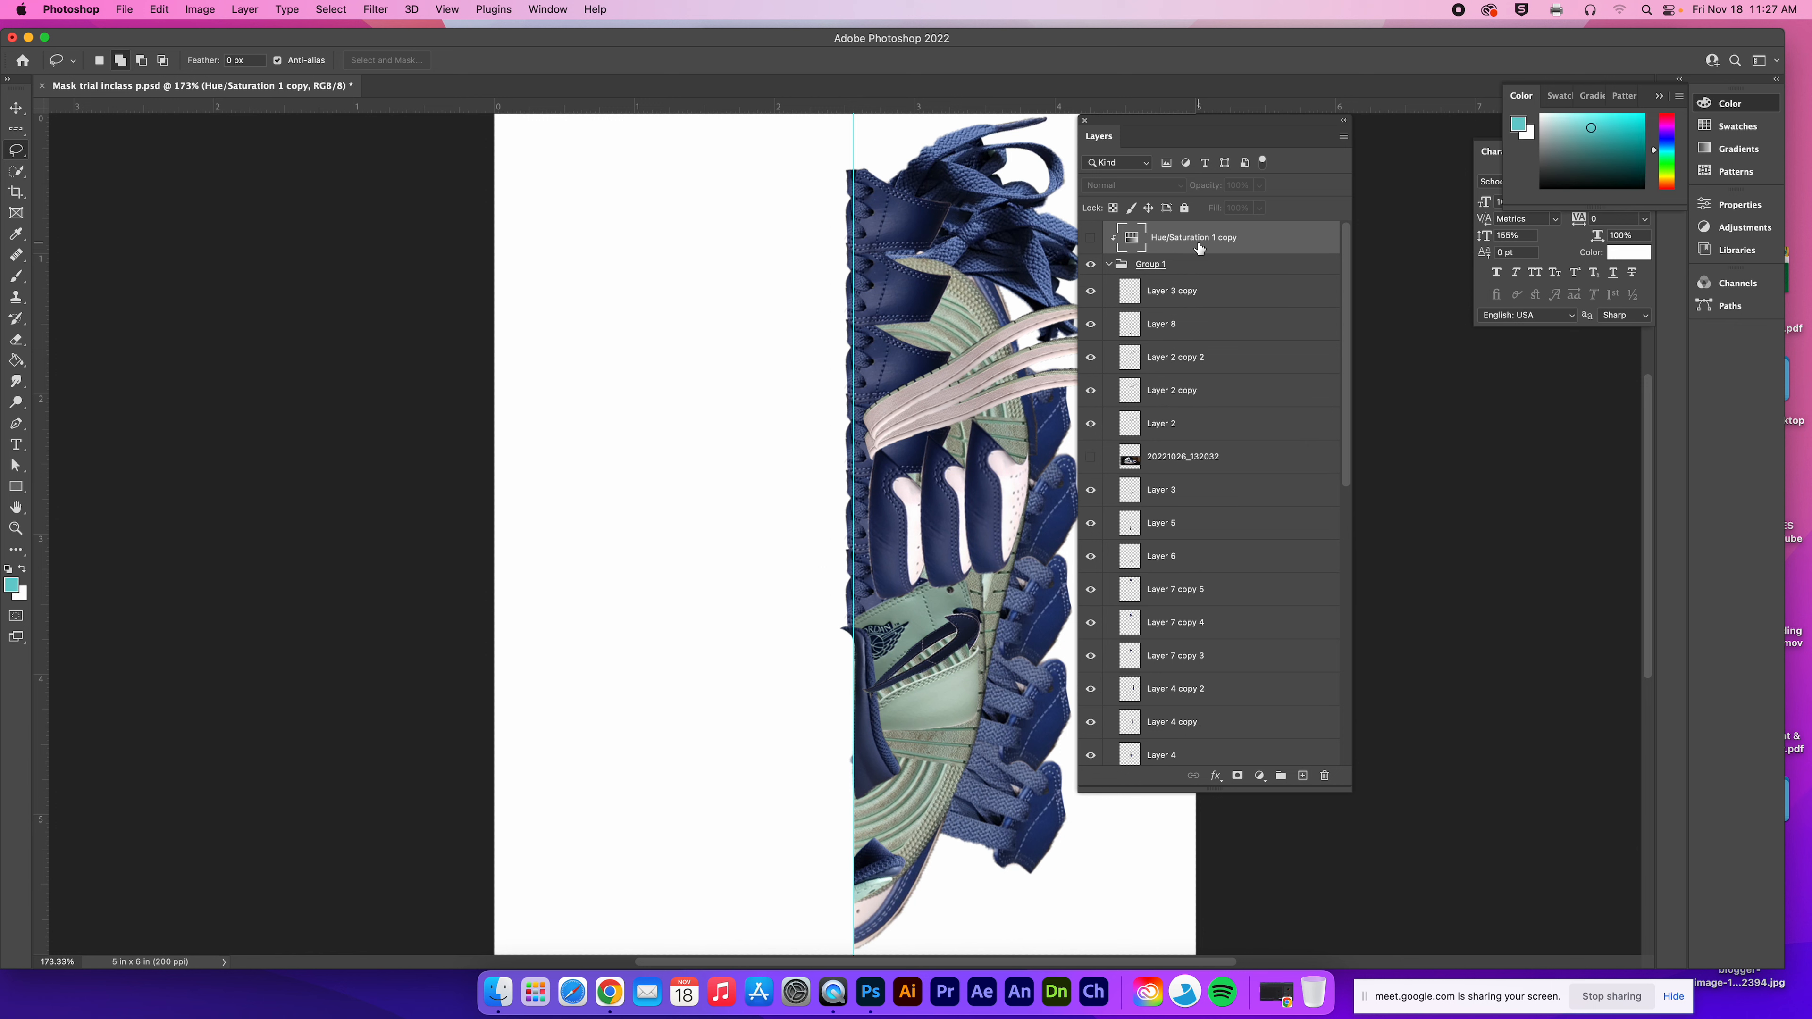
key("BackSpace")
Step: Move all layers of Group 1, from Layer 3 copy to Layer 11 copy 2, out above the group
left_click(1188, 260)
left_click_drag(1343, 339, 1349, 709)
left_click(1202, 649, "shift")
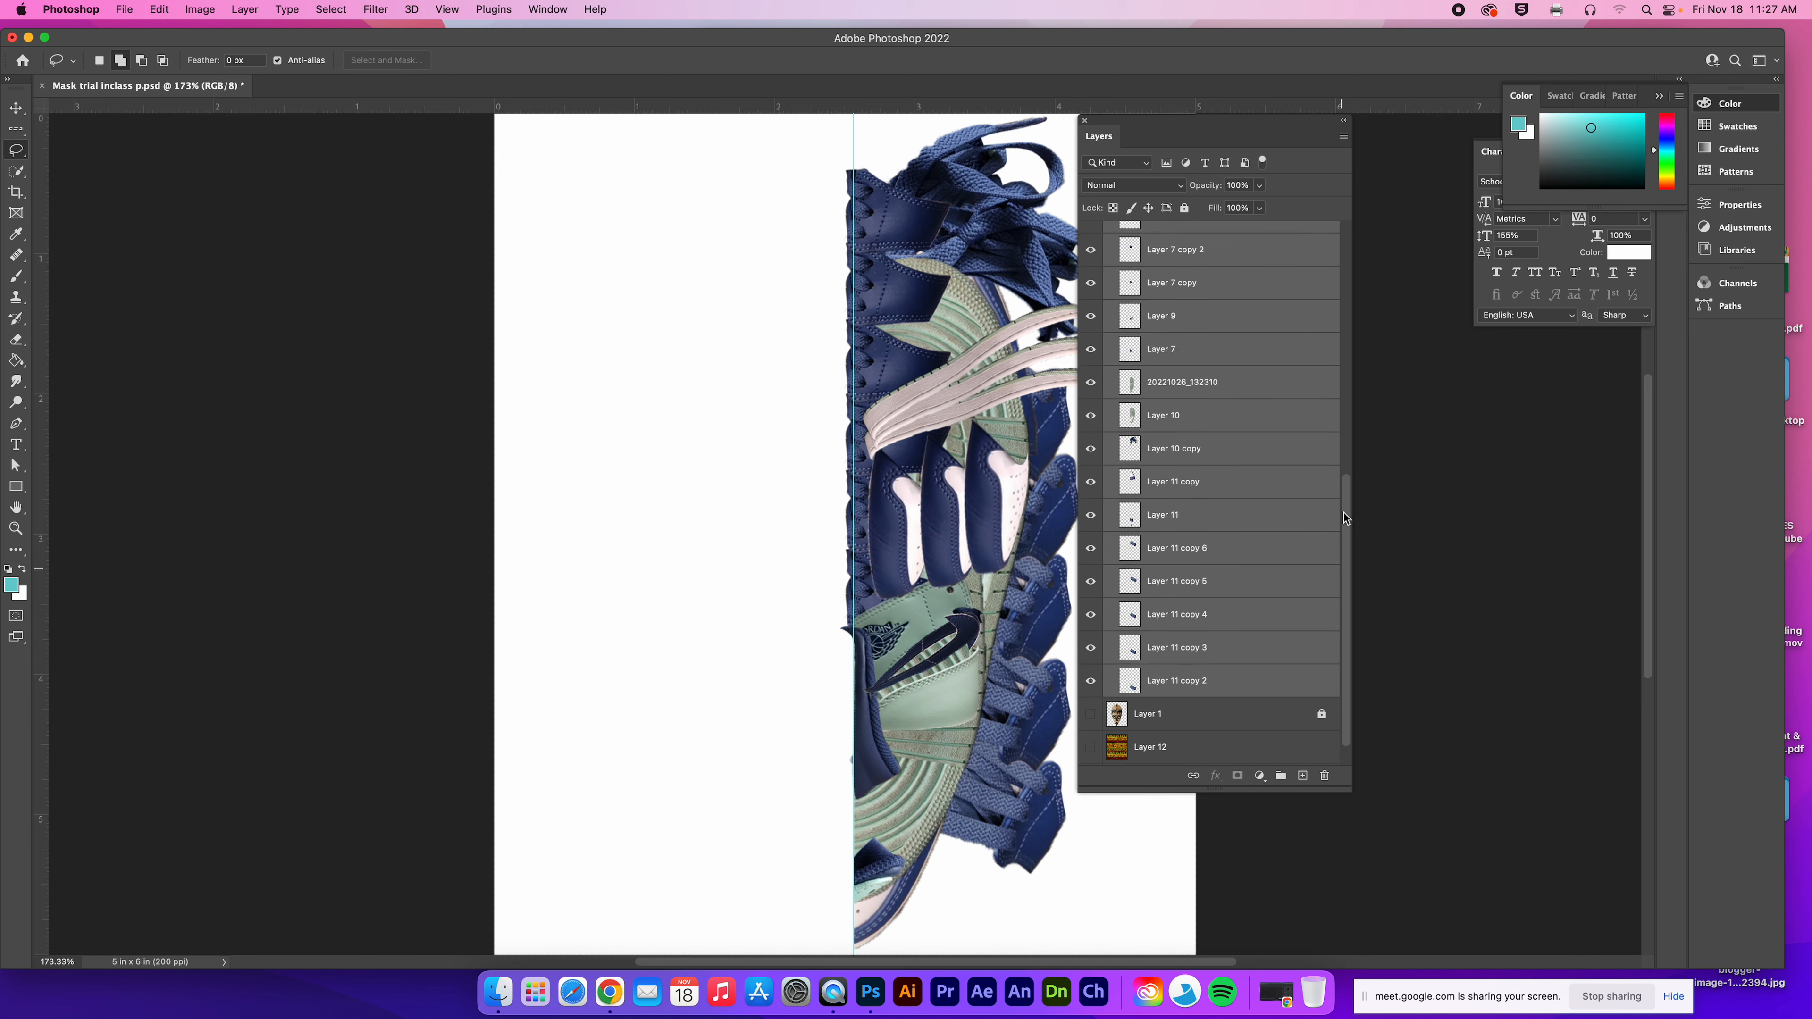
left_click_drag(1345, 578, 1336, 279)
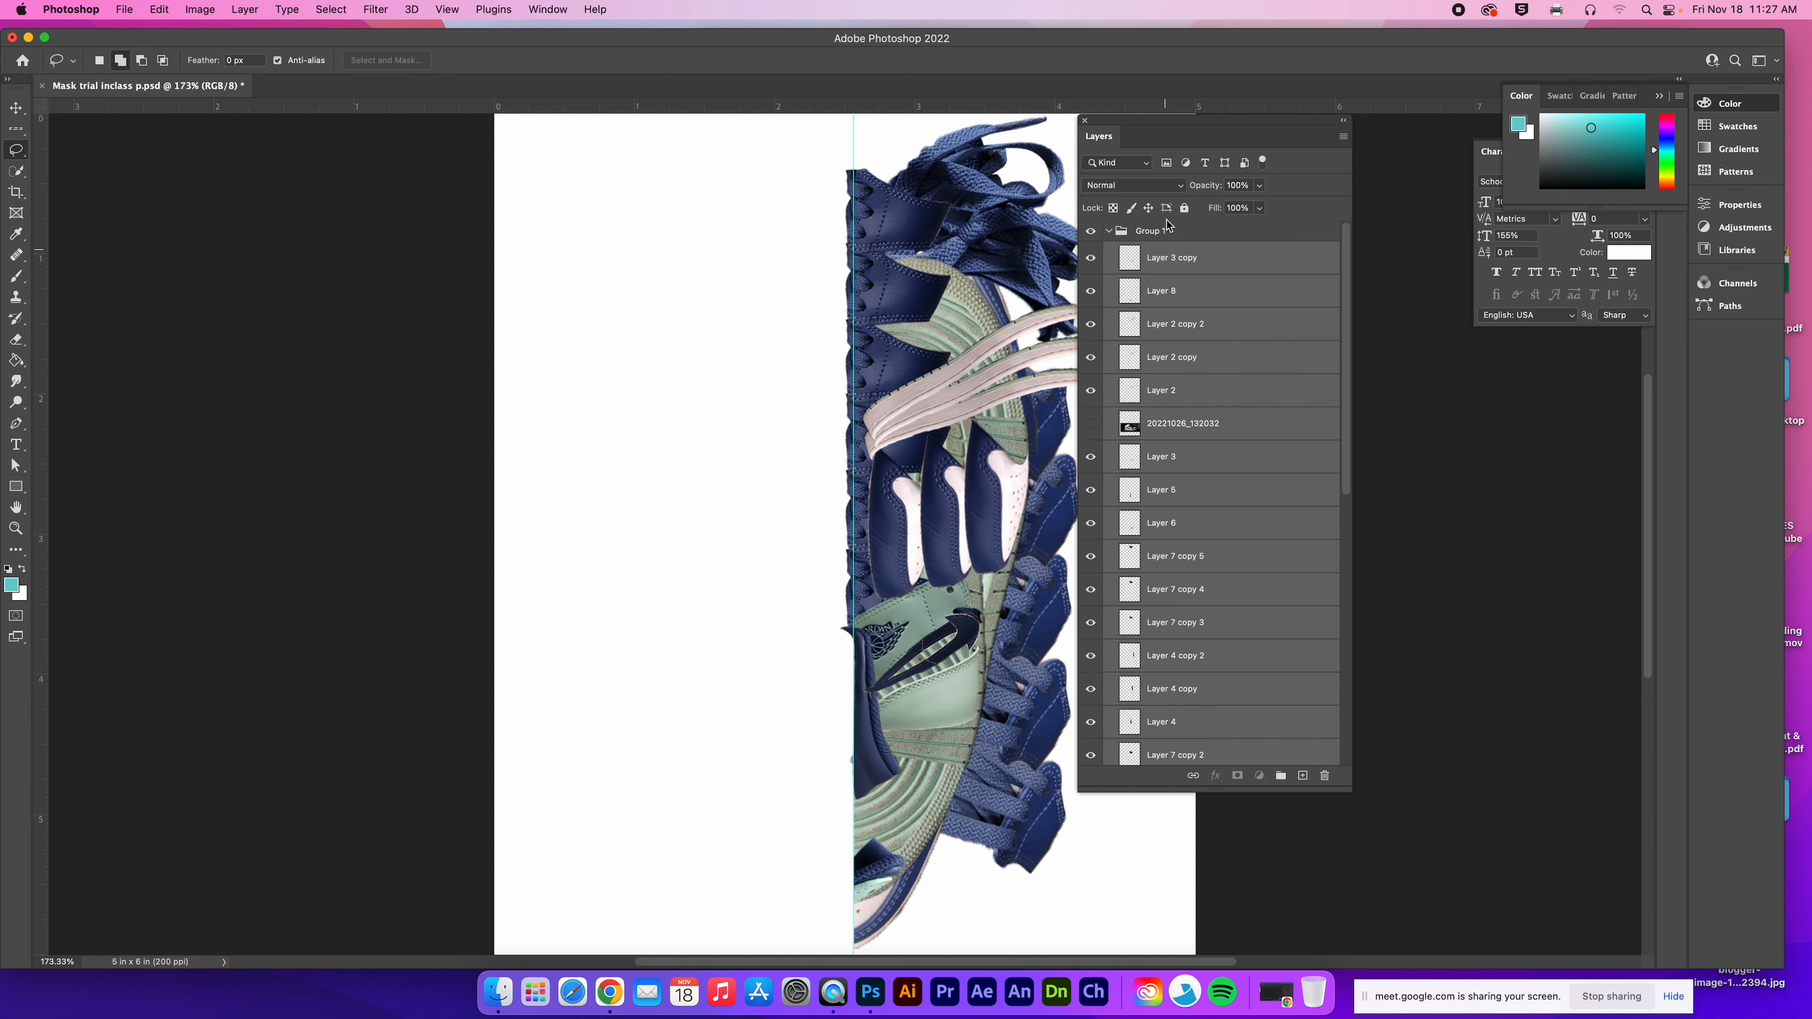
left_click_drag(1167, 258, 1179, 227)
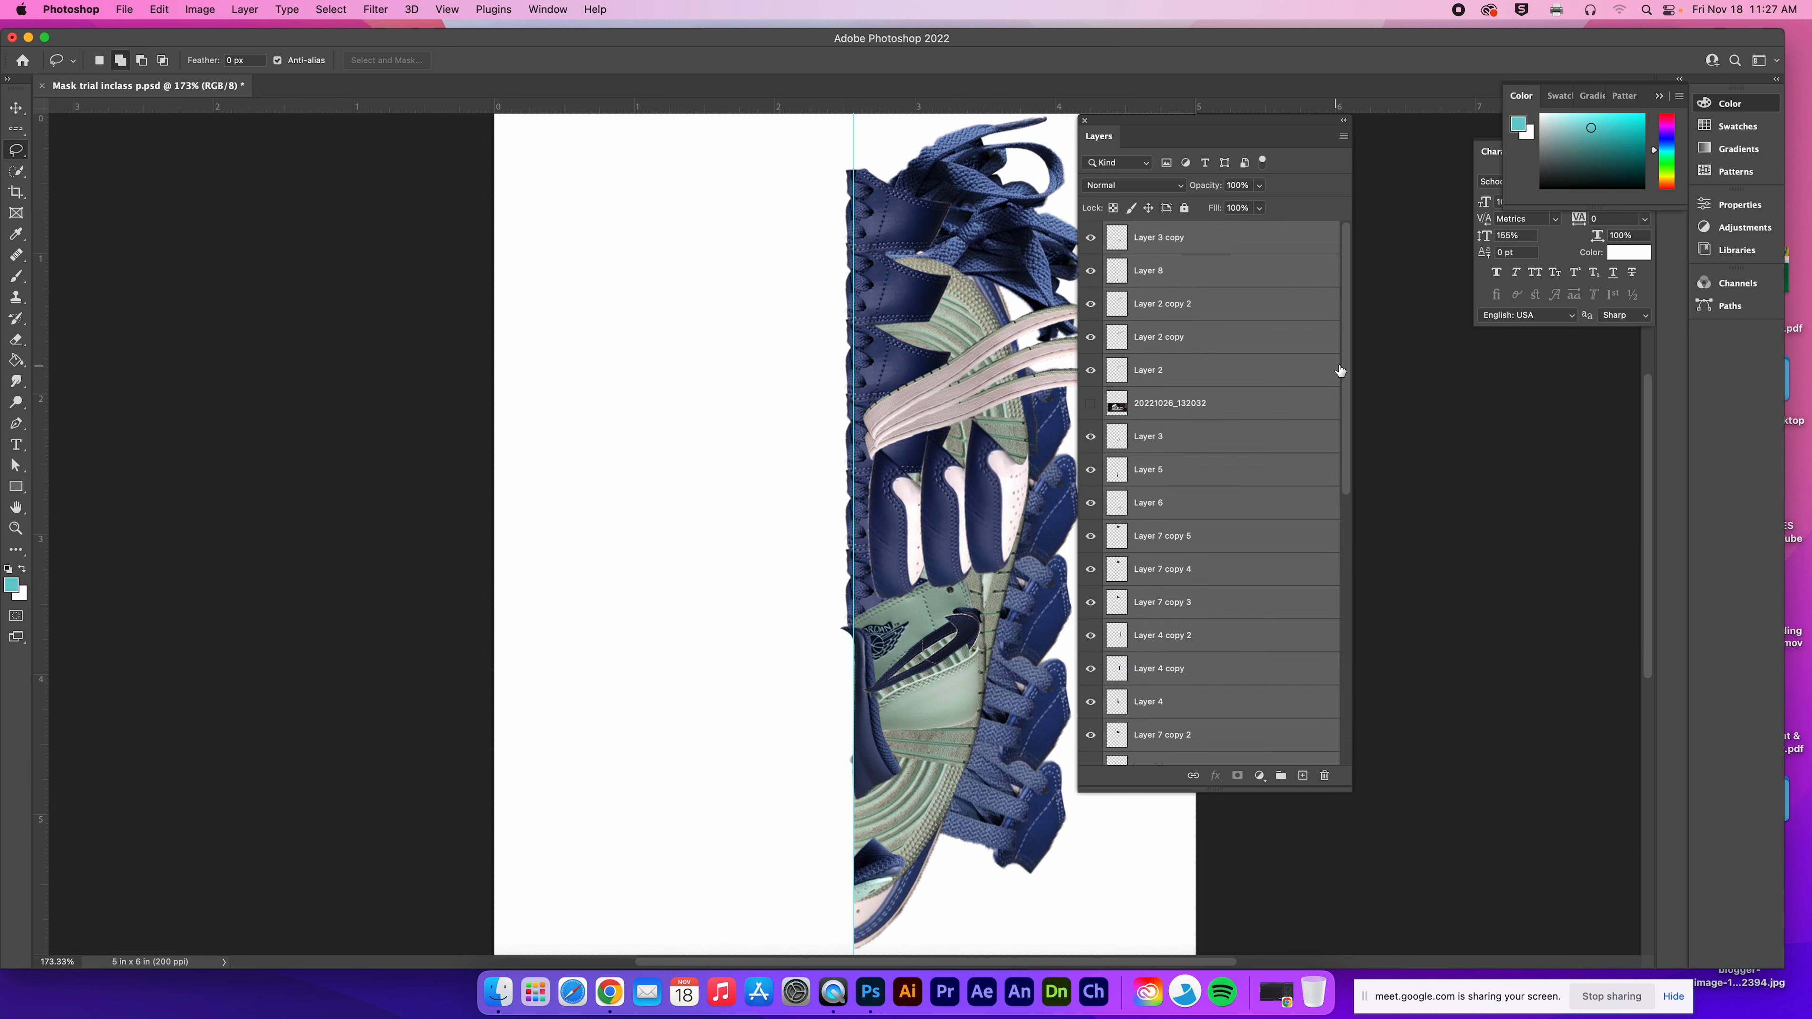
scroll(1212, 499, "down", 10)
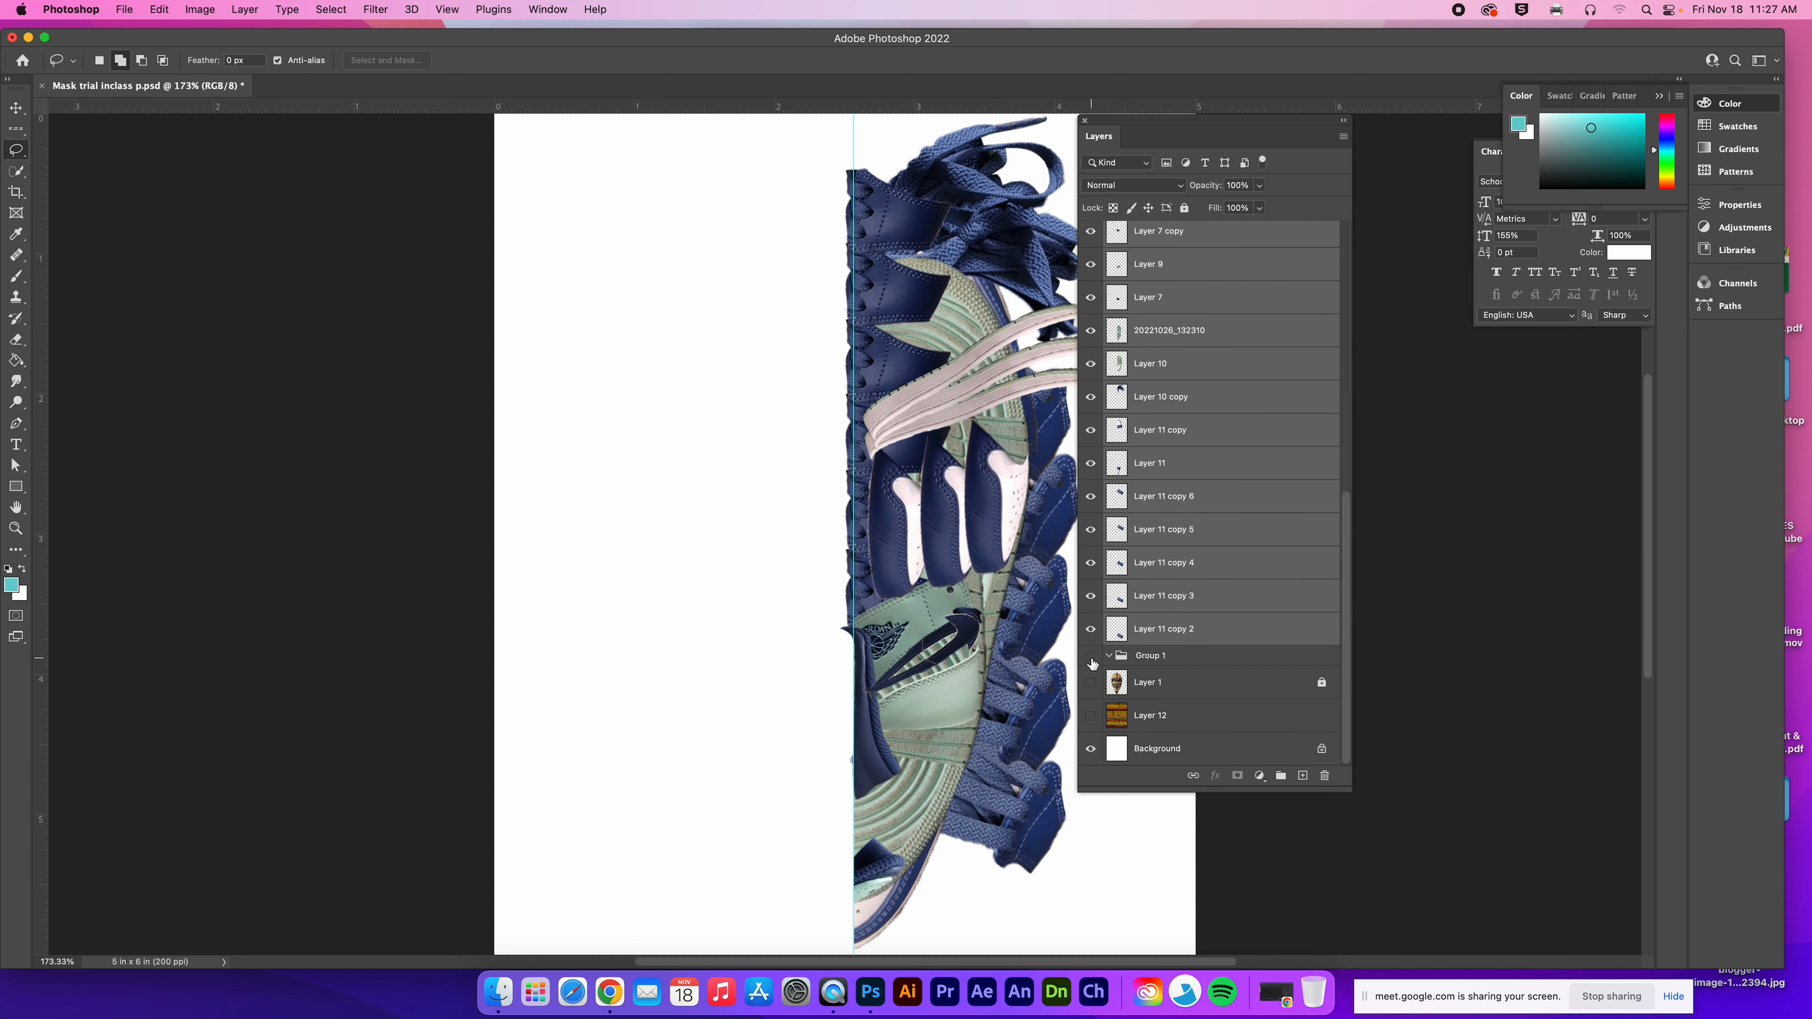
Step: Move the Layers panel aside, clear of the half-mask artwork
left_click_drag(1343, 598, 1459, 174)
left_click(1484, 428)
left_click_drag(1497, 377, 1459, 299)
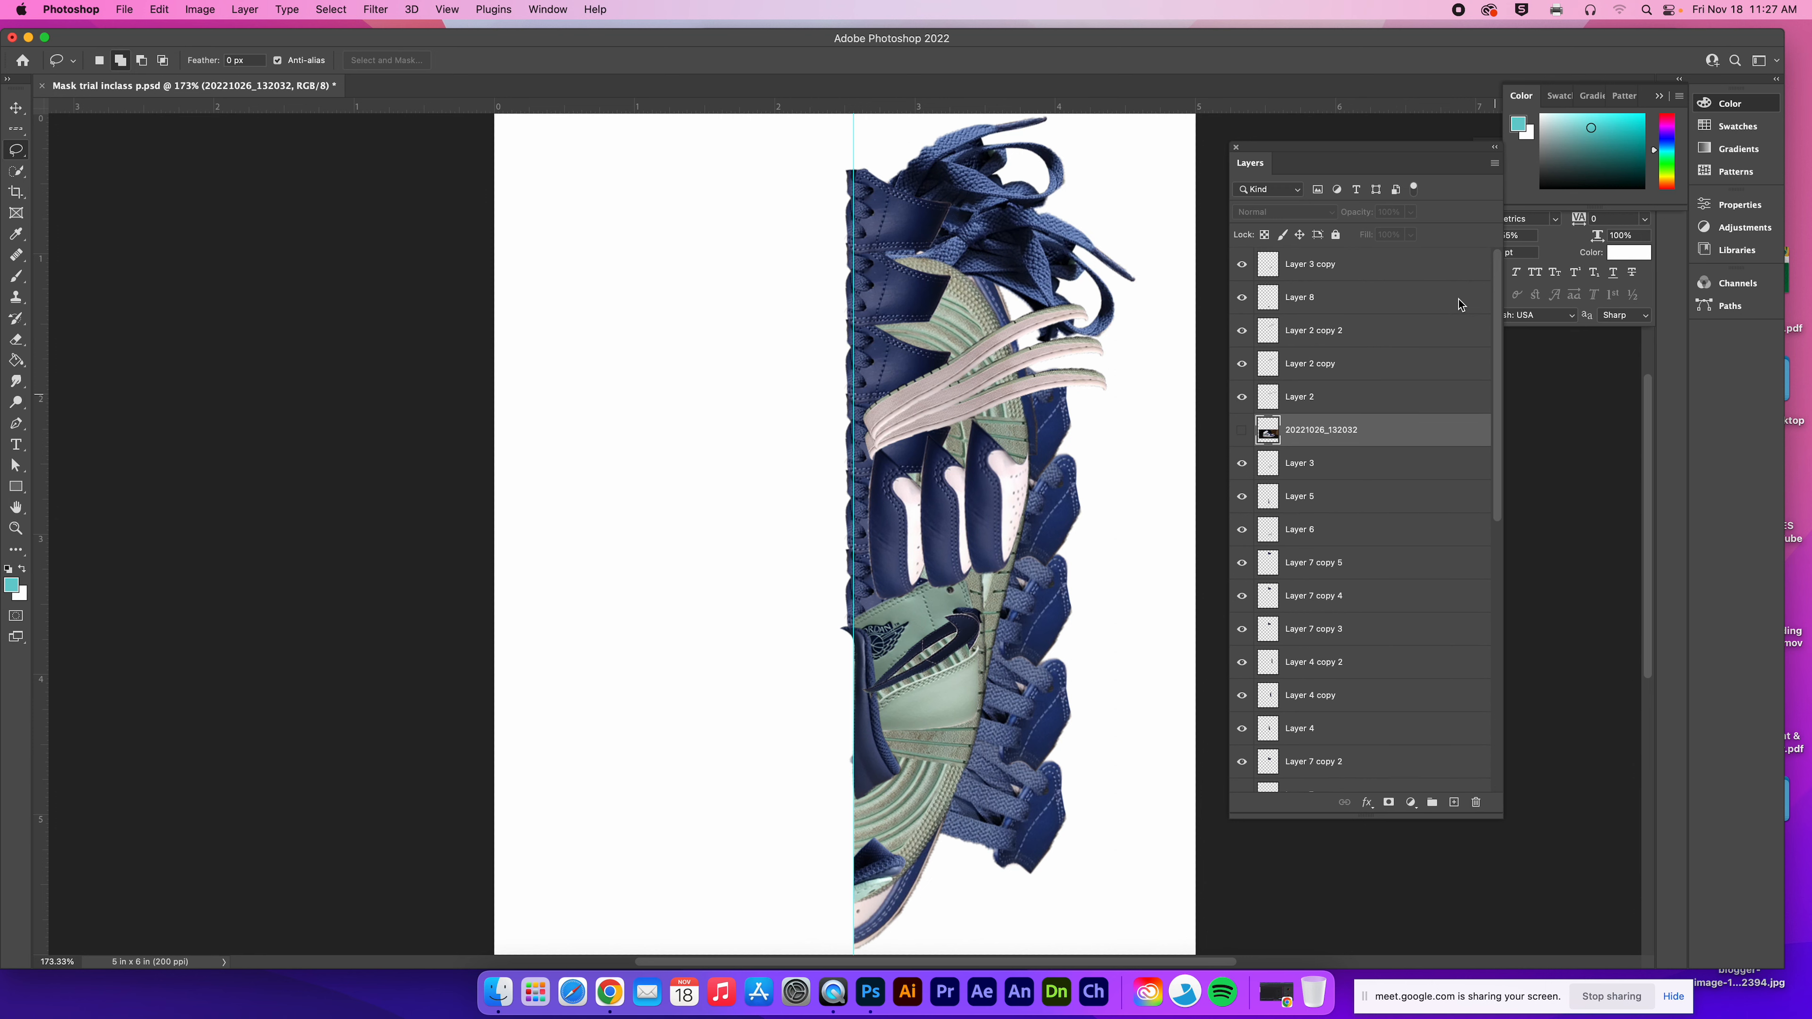
Step: Delete the emptied Group 1 below Layer 11 copy 2
left_click(1364, 268)
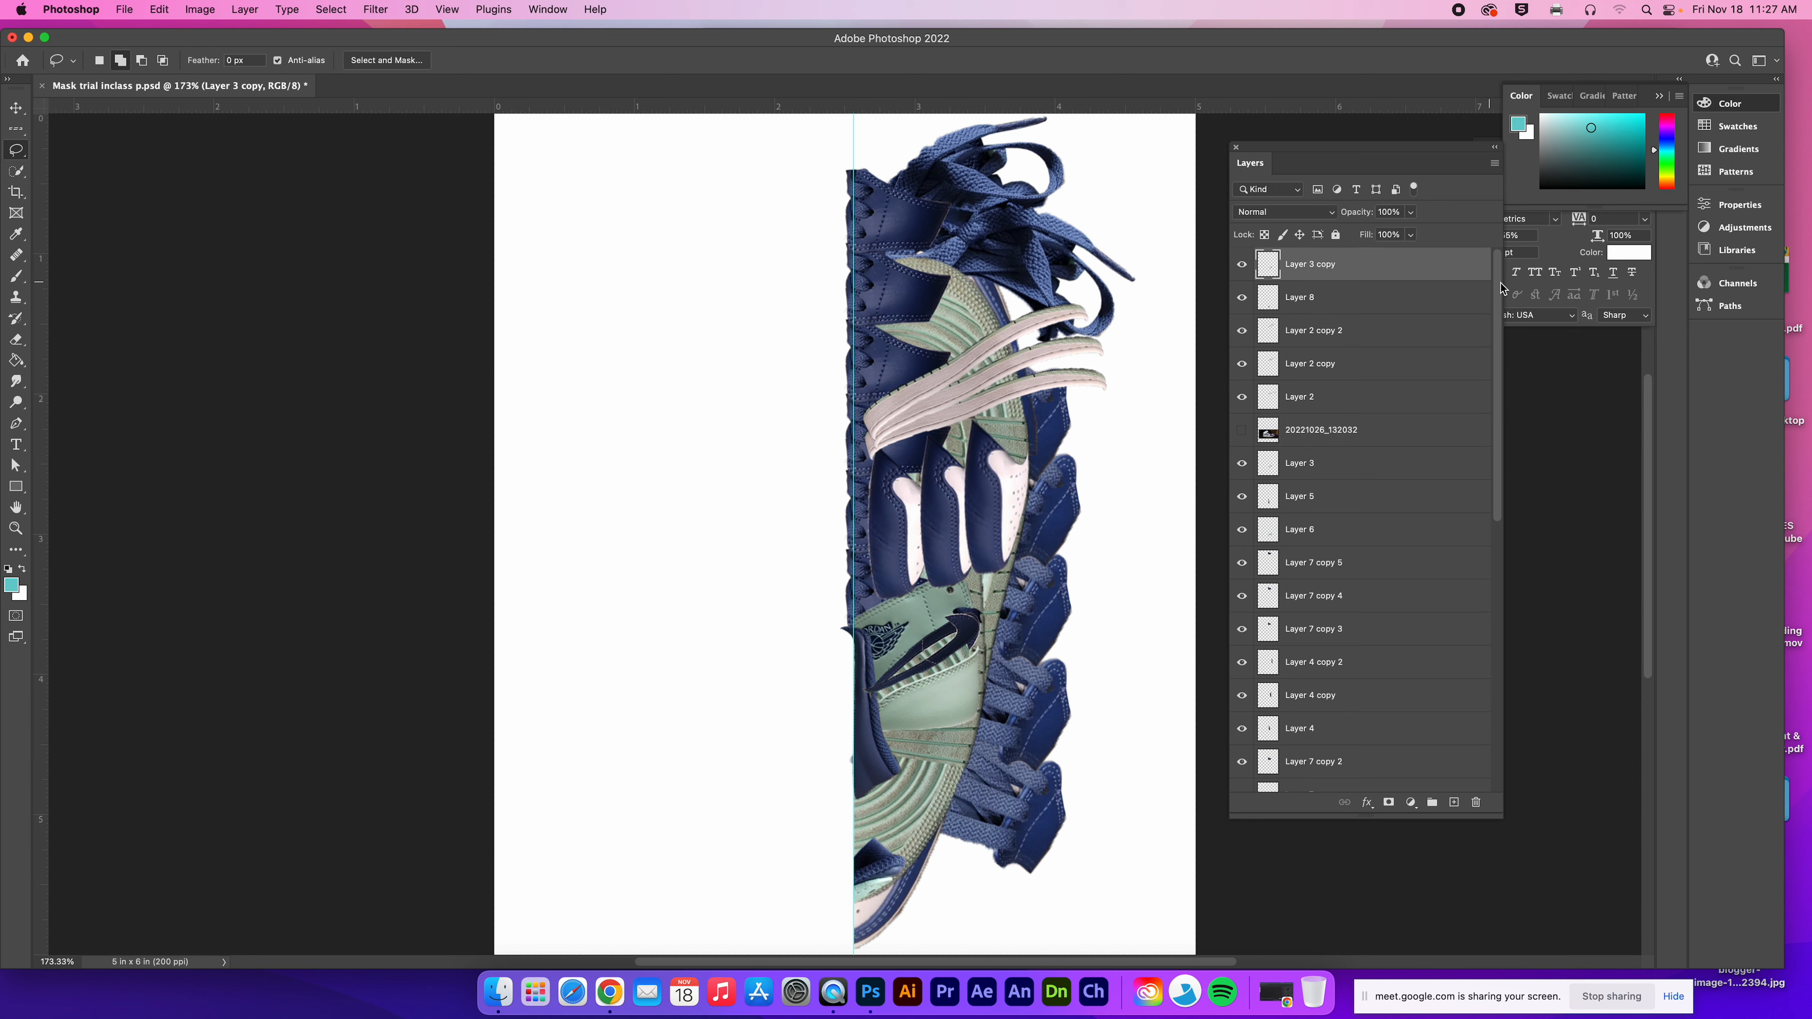
left_click_drag(1497, 292, 1507, 654)
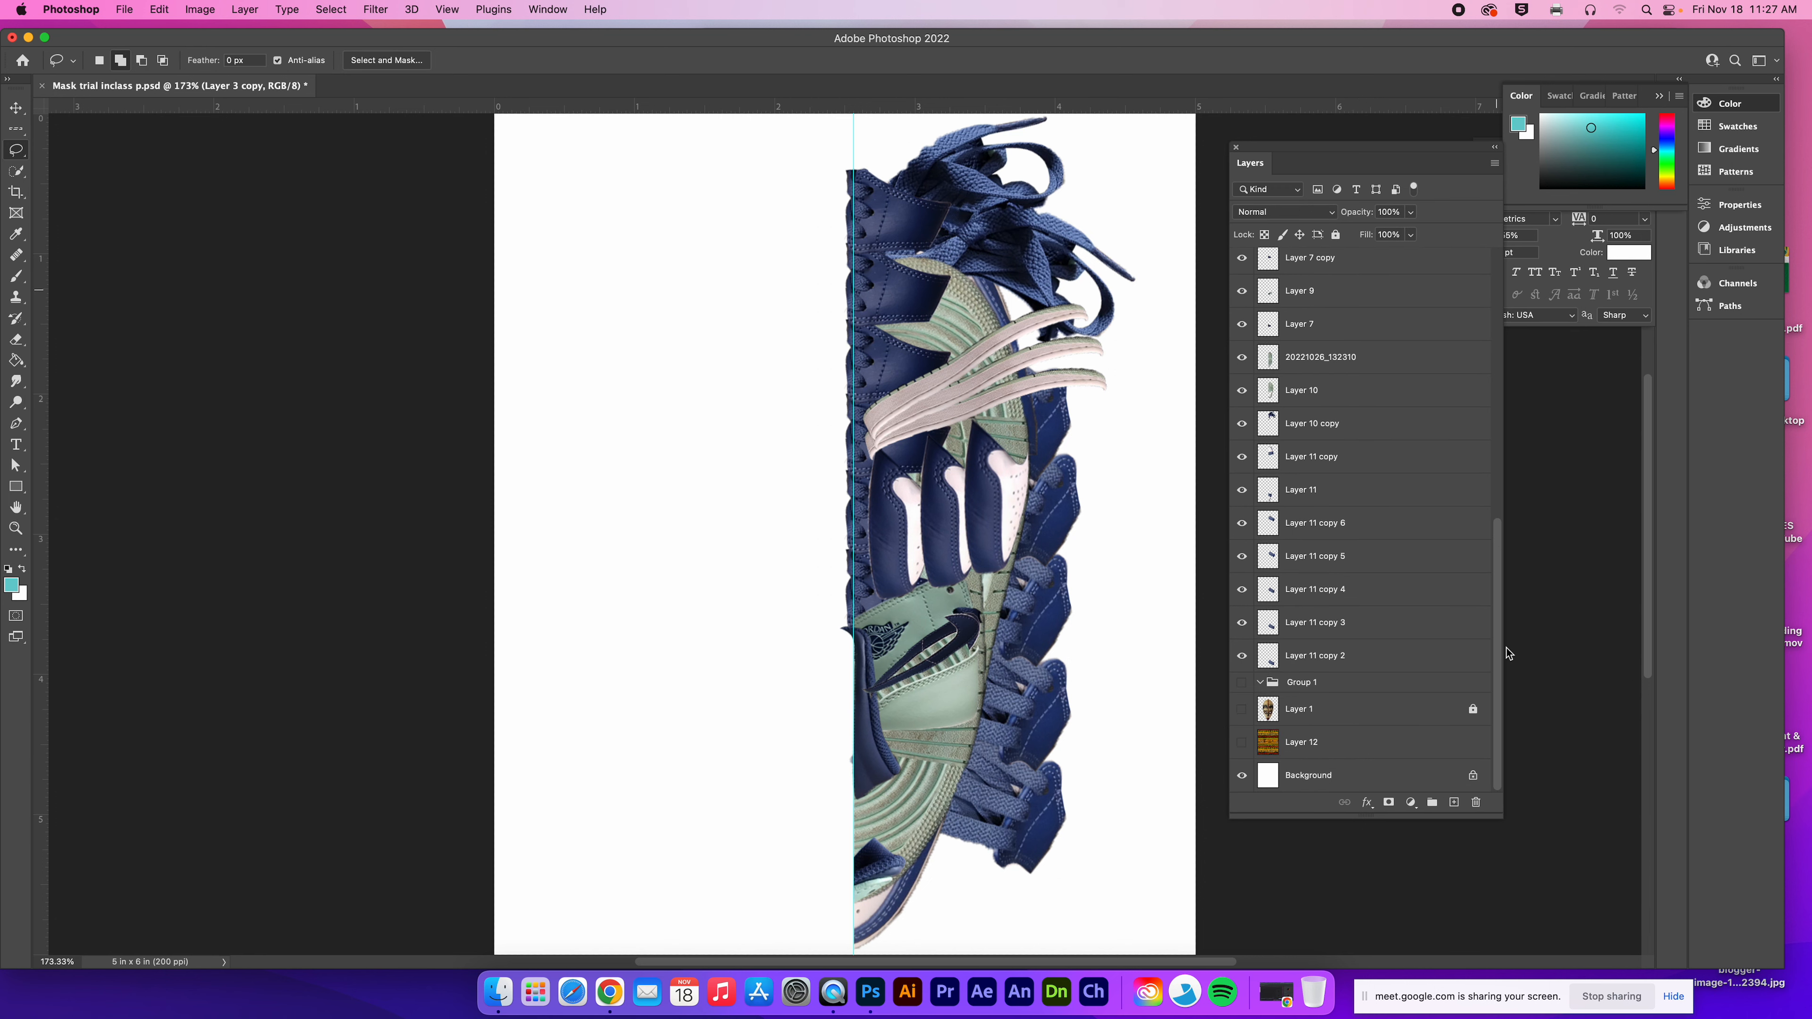
left_click(1368, 663, "shift")
left_click(1362, 688)
key("Delete")
Step: Group all half-mask layers, from Layer 3 copy to Layer 11 copy 2, into a new group
left_click(1358, 673)
scroll(1465, 348, "up", 2)
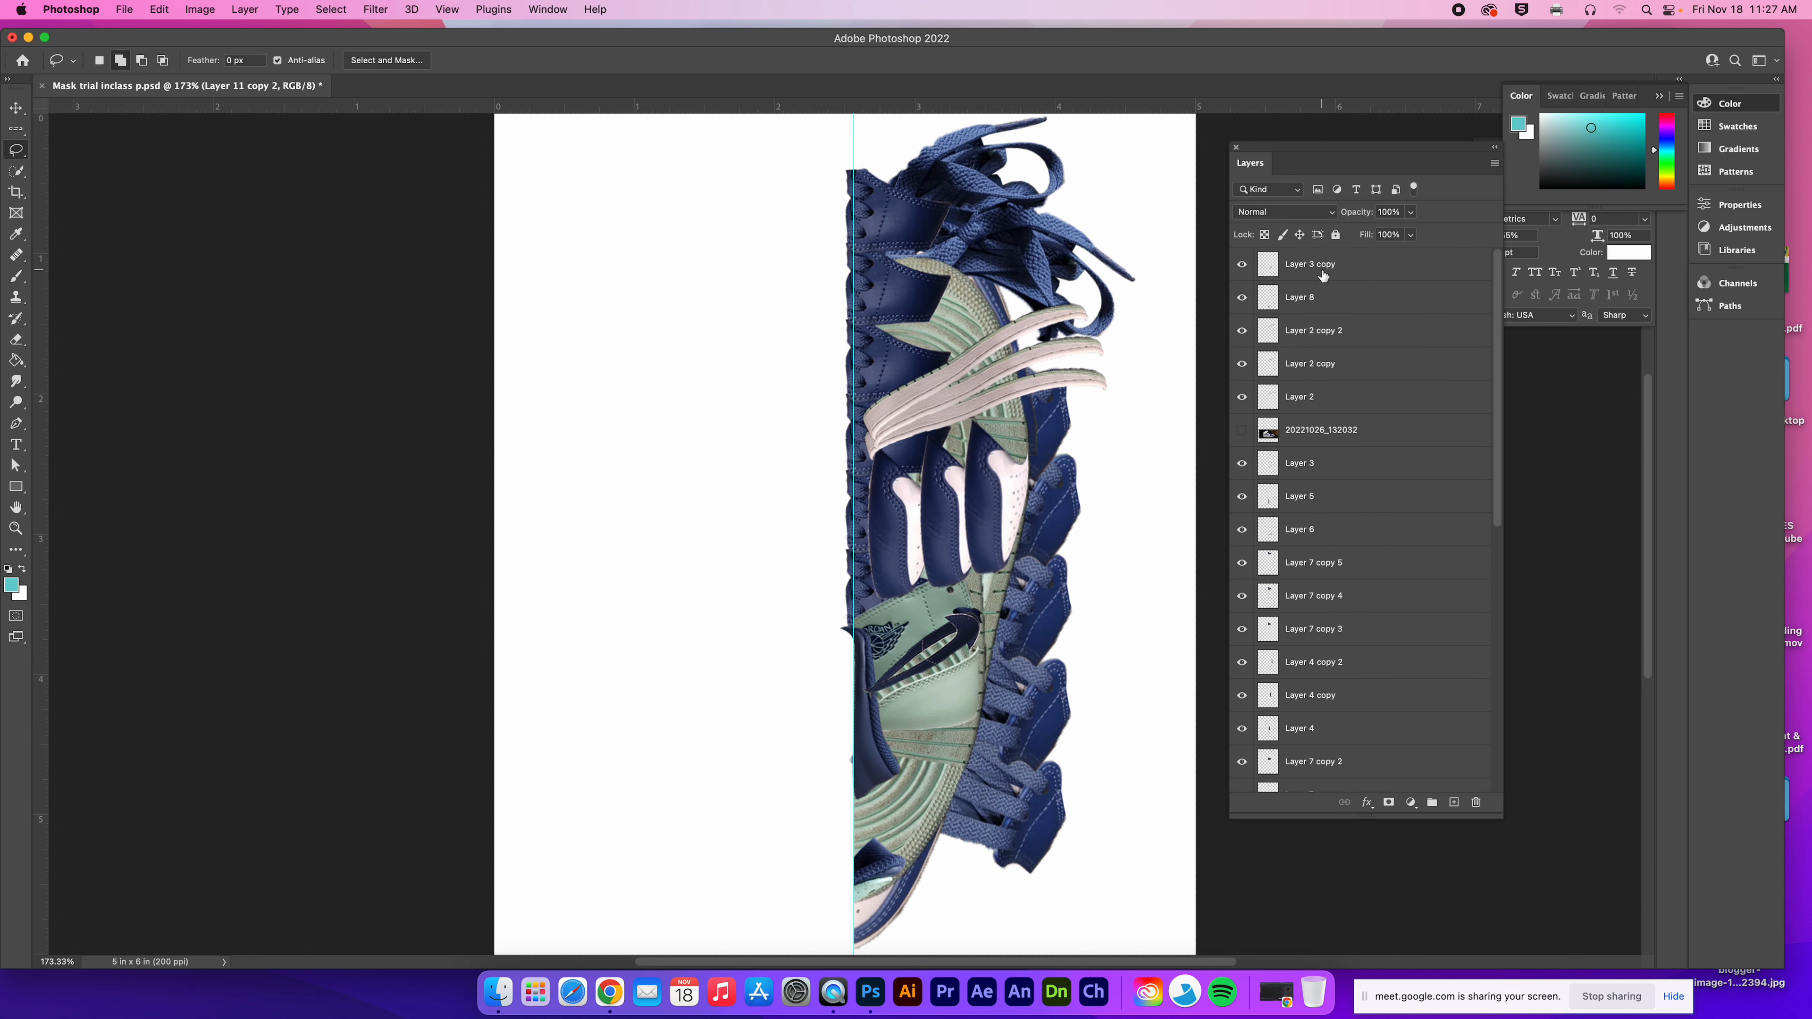
left_click(1320, 285)
left_click(1401, 268)
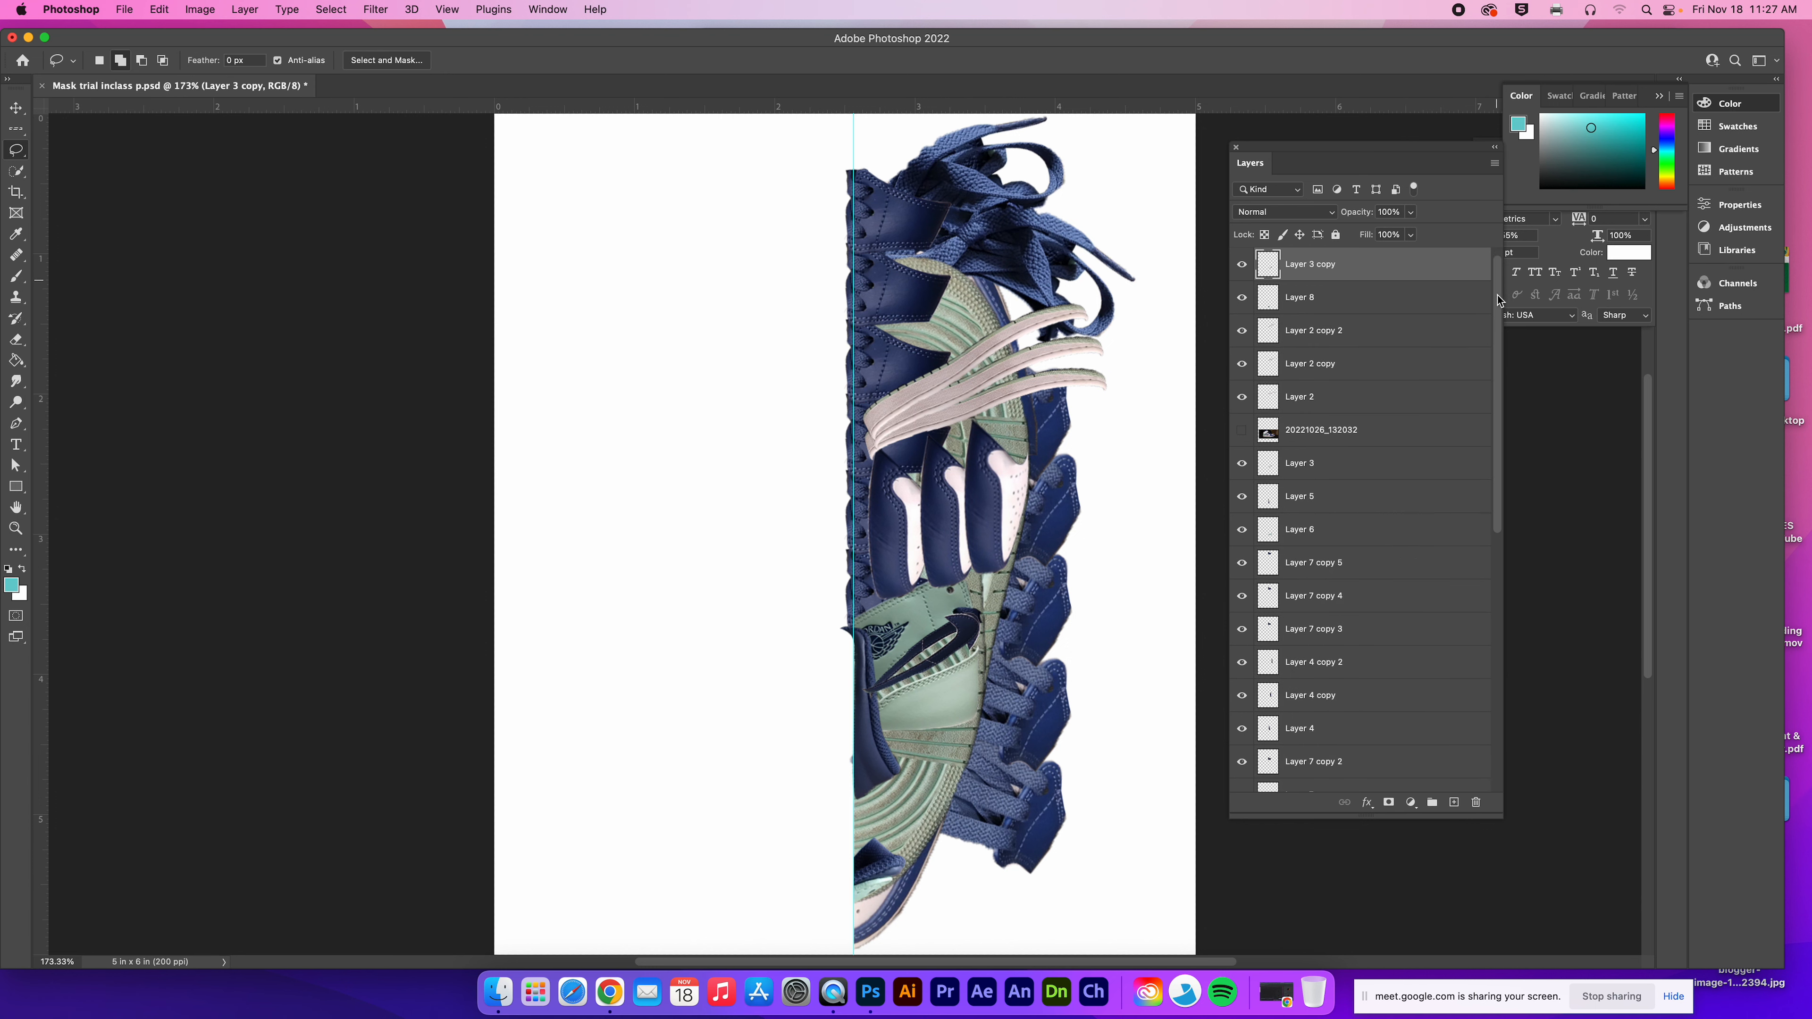
left_click_drag(1498, 300, 1492, 703)
left_click(1369, 684, "shift")
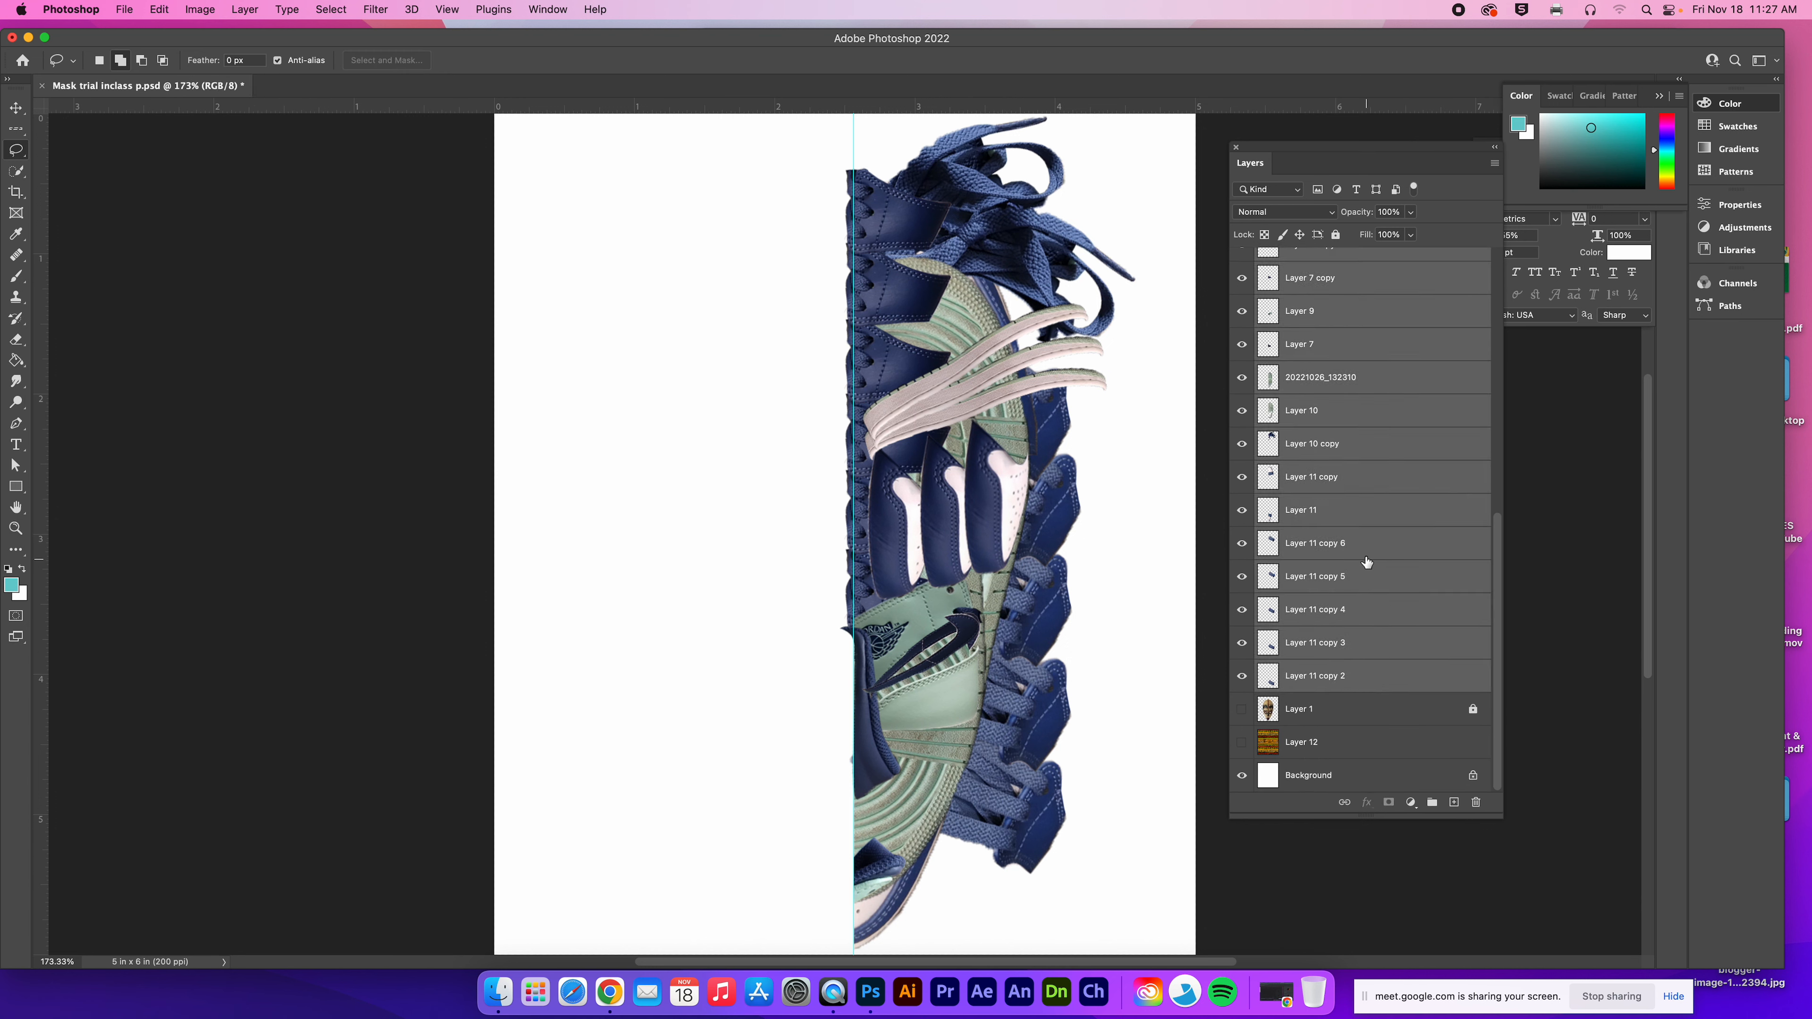
left_click_drag(1373, 678, 1433, 805)
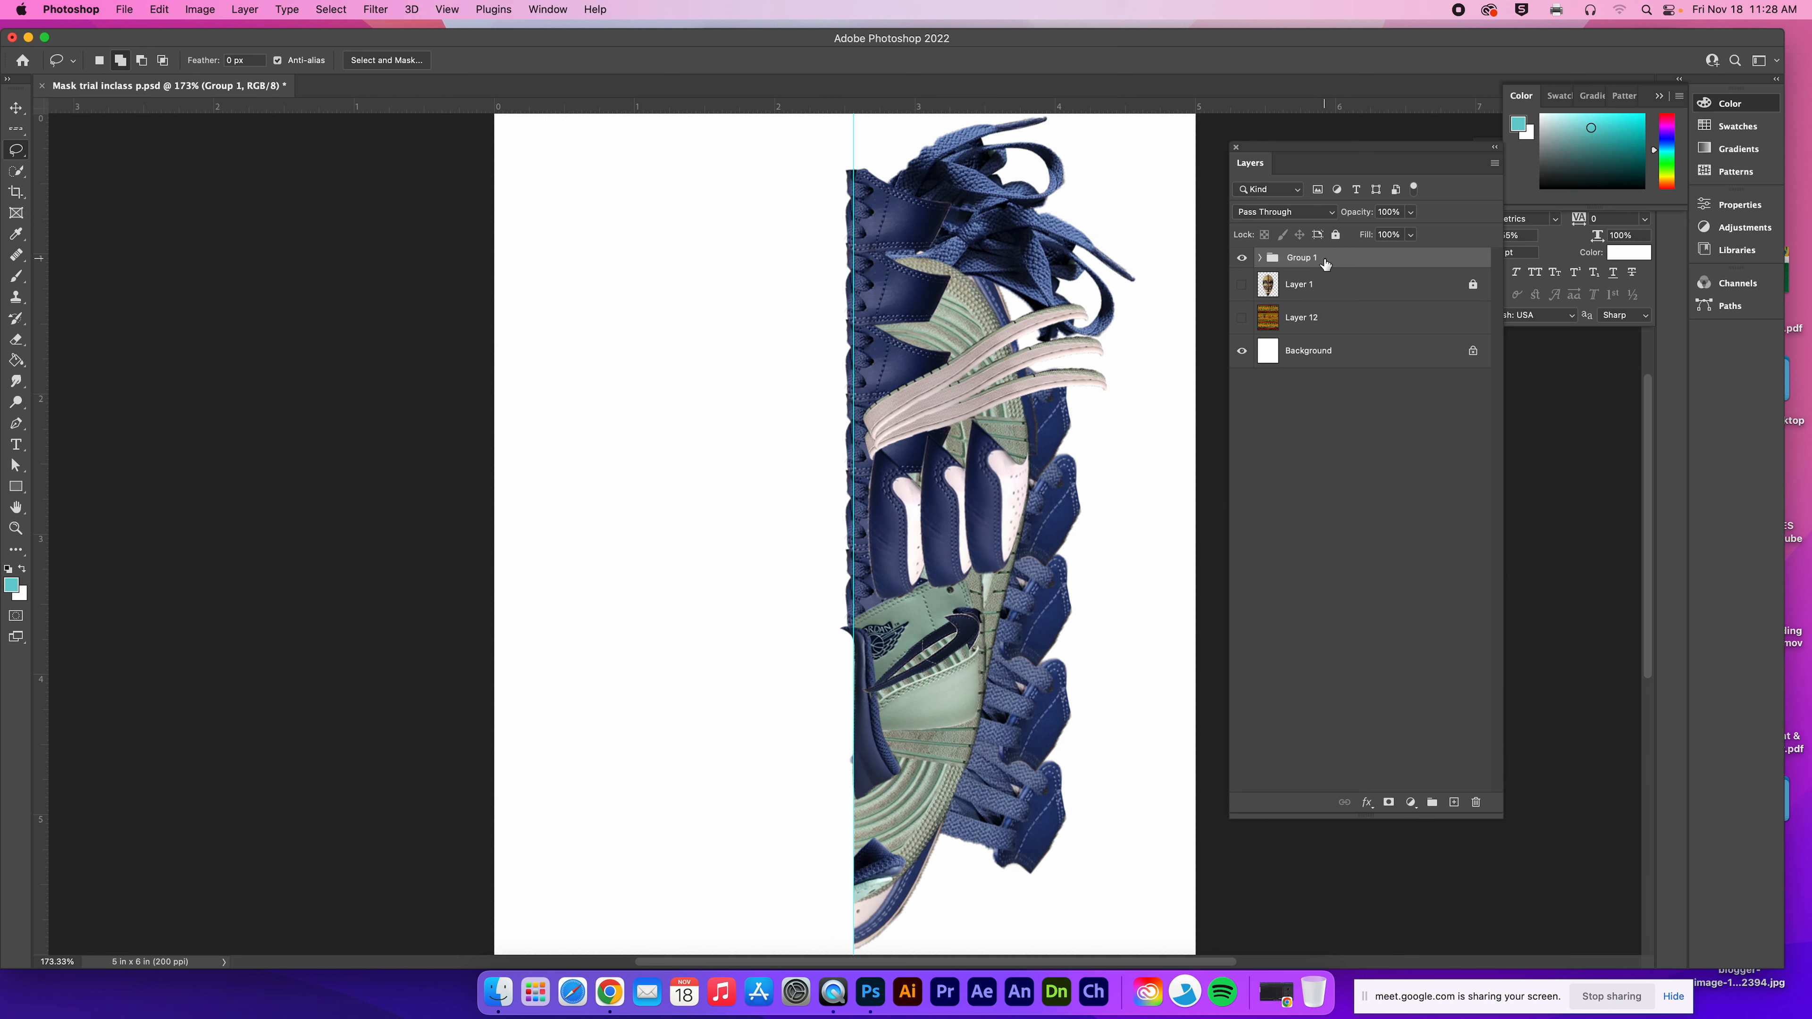
Step: Duplicate Group 1 and move the copy horizontally onto the empty left half of the canvas
left_click_drag(1331, 260, 1455, 804)
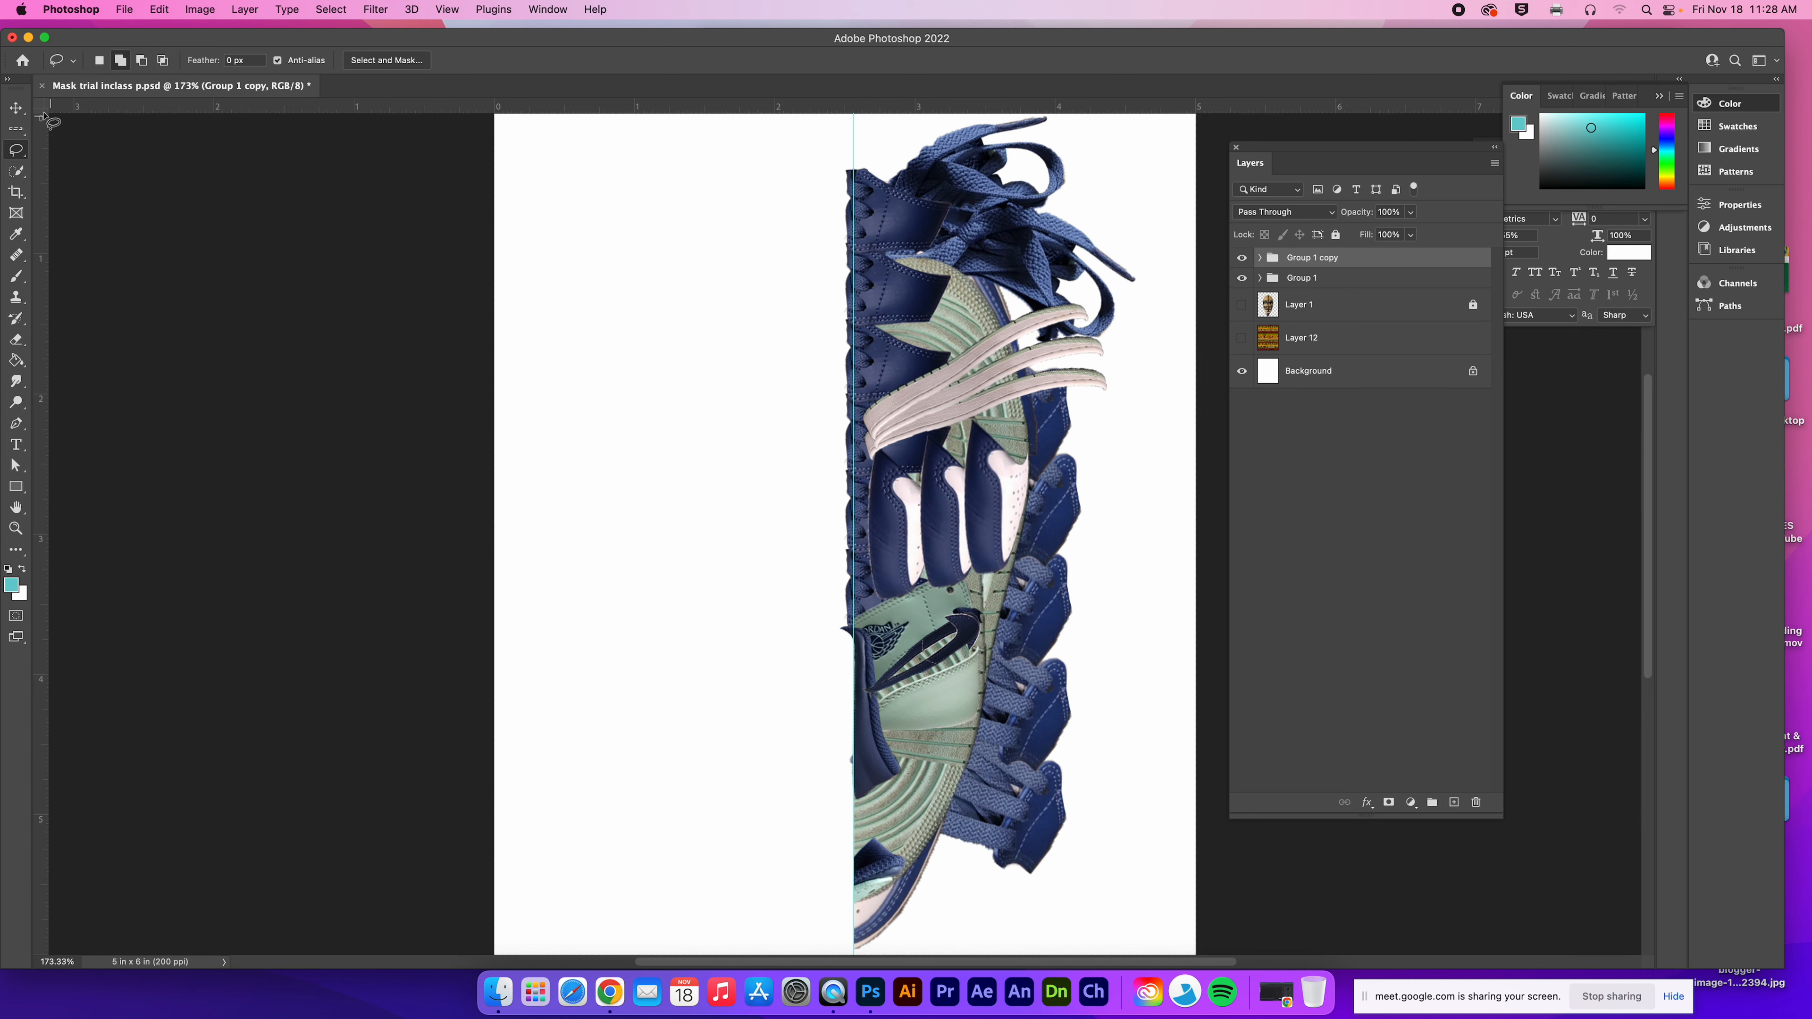
left_click_drag(16, 107, 68, 112)
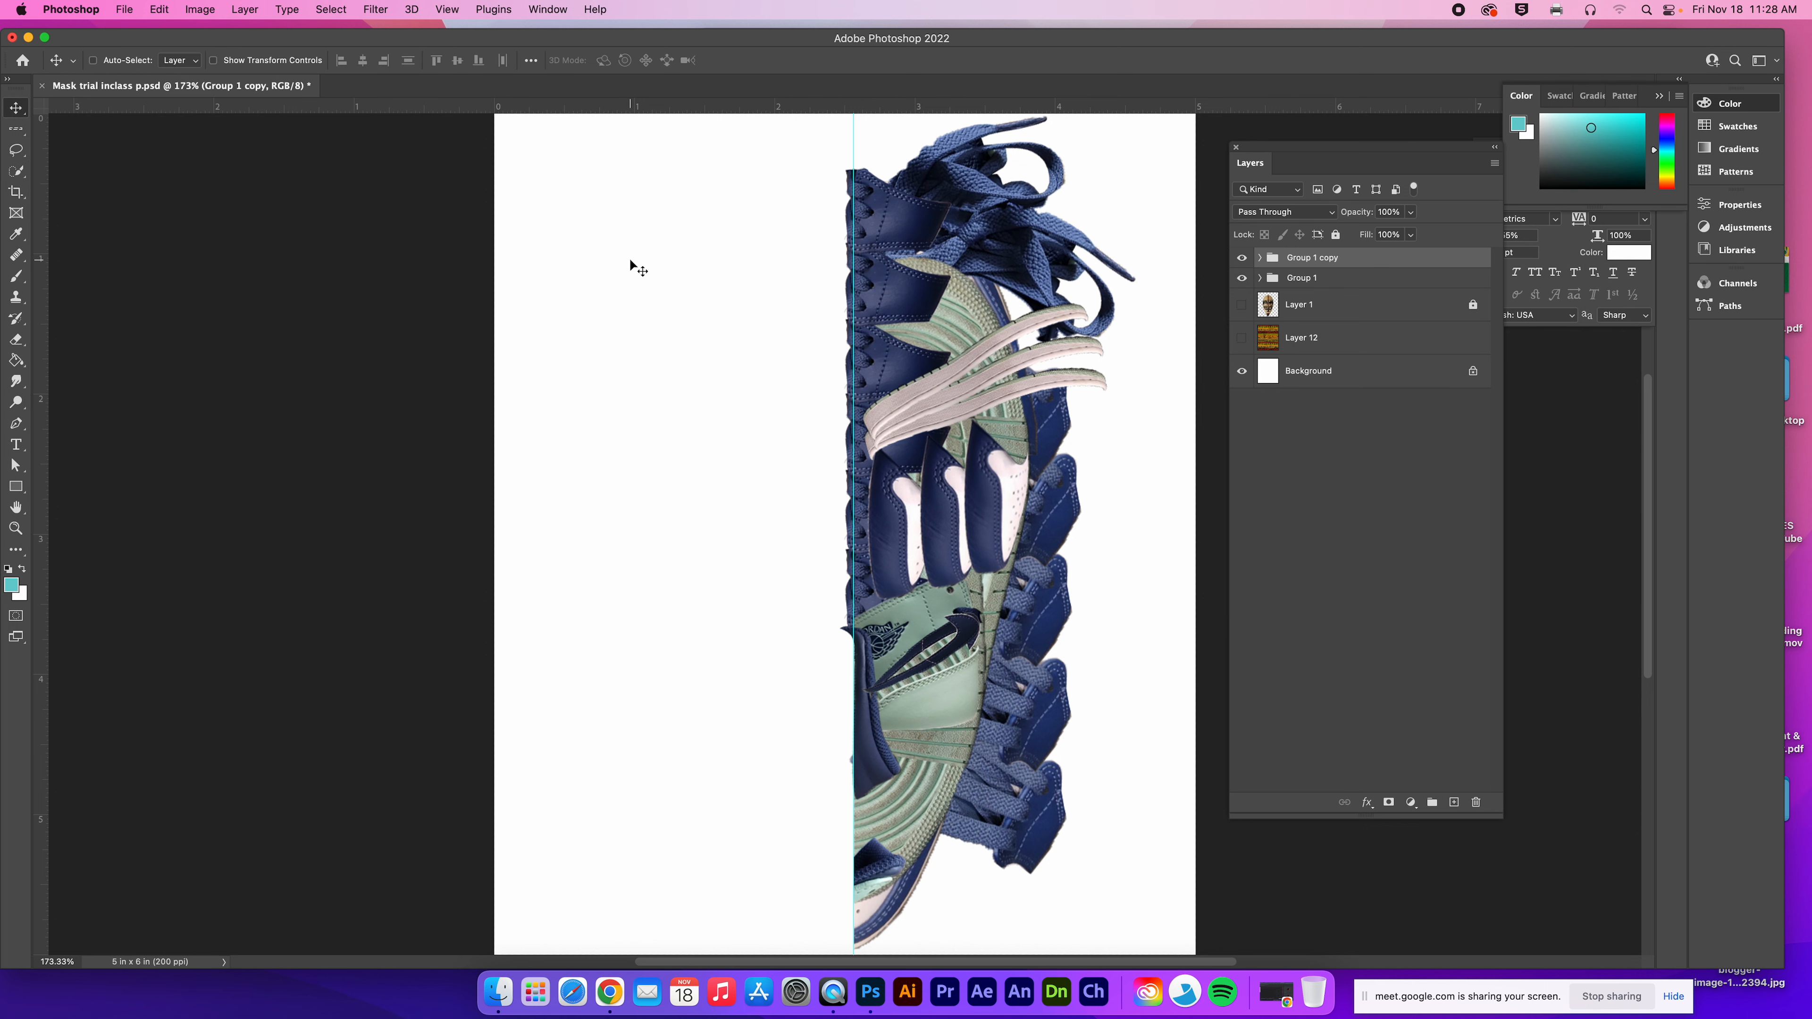
left_click_drag(889, 229, 625, 224)
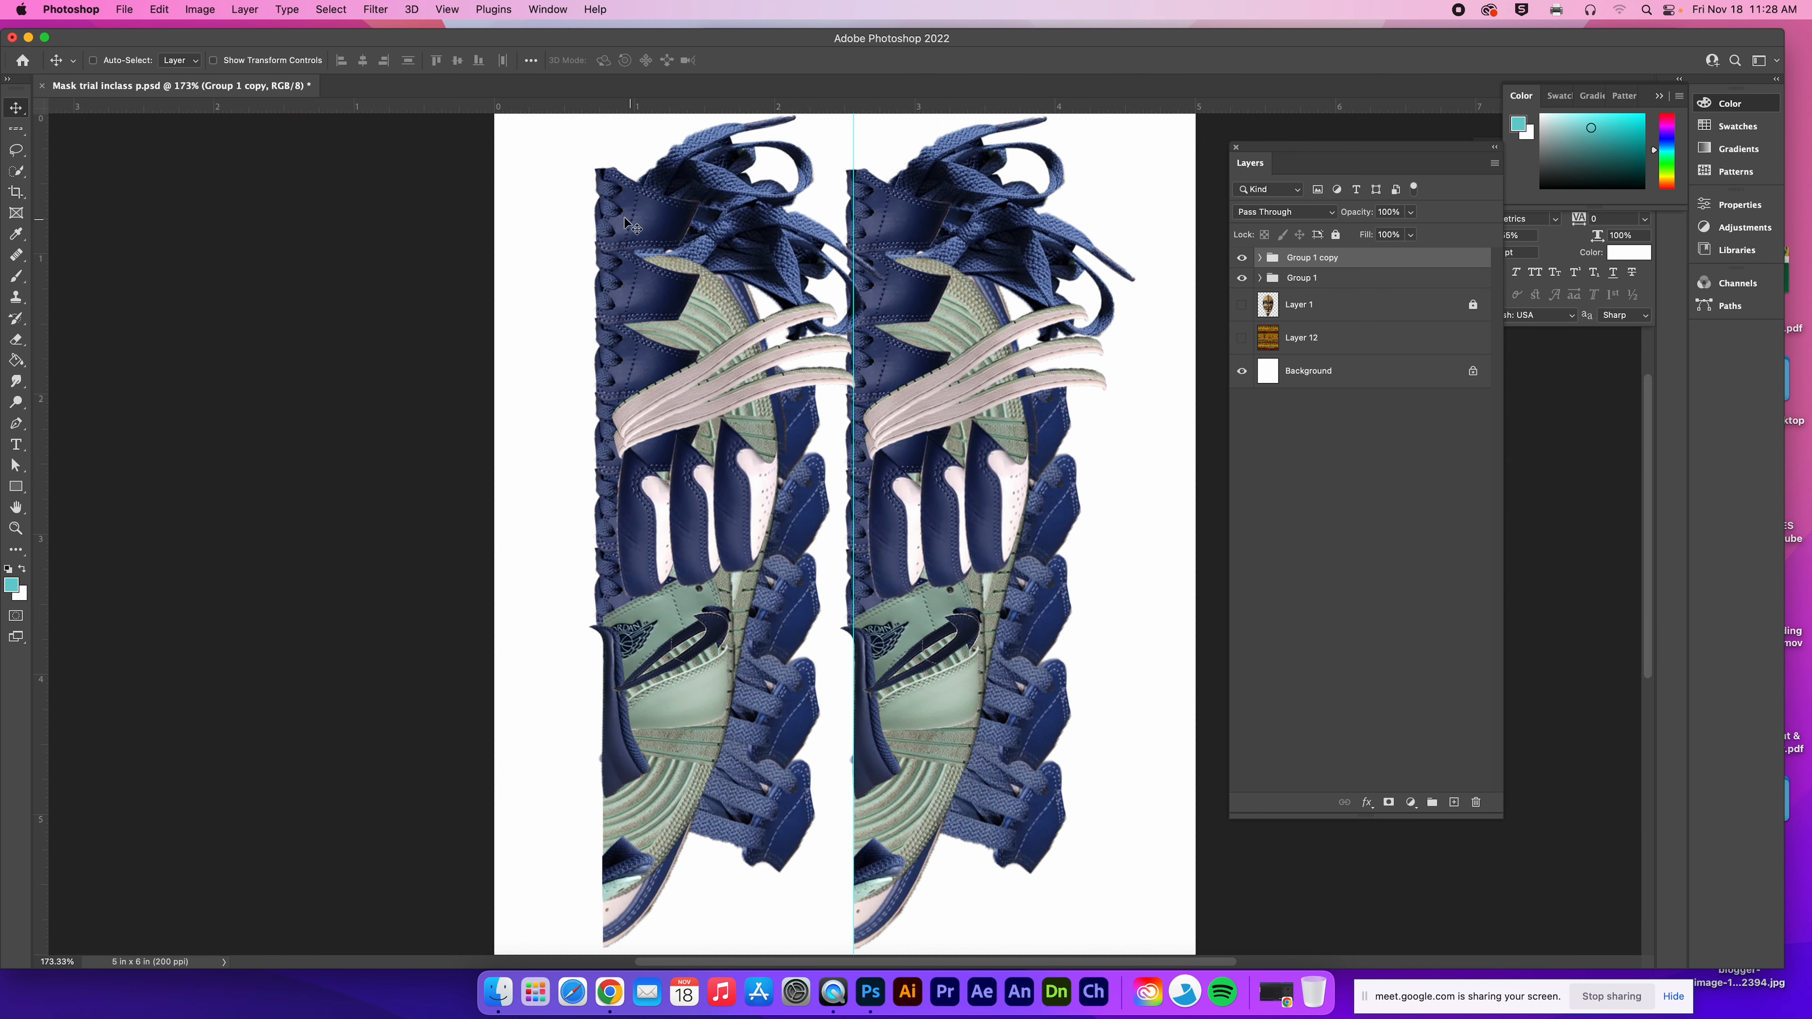
Step: Flip Group 1 copy horizontally and position it as the mirrored half beside the centre guide
left_click(158, 9)
left_click(249, 356)
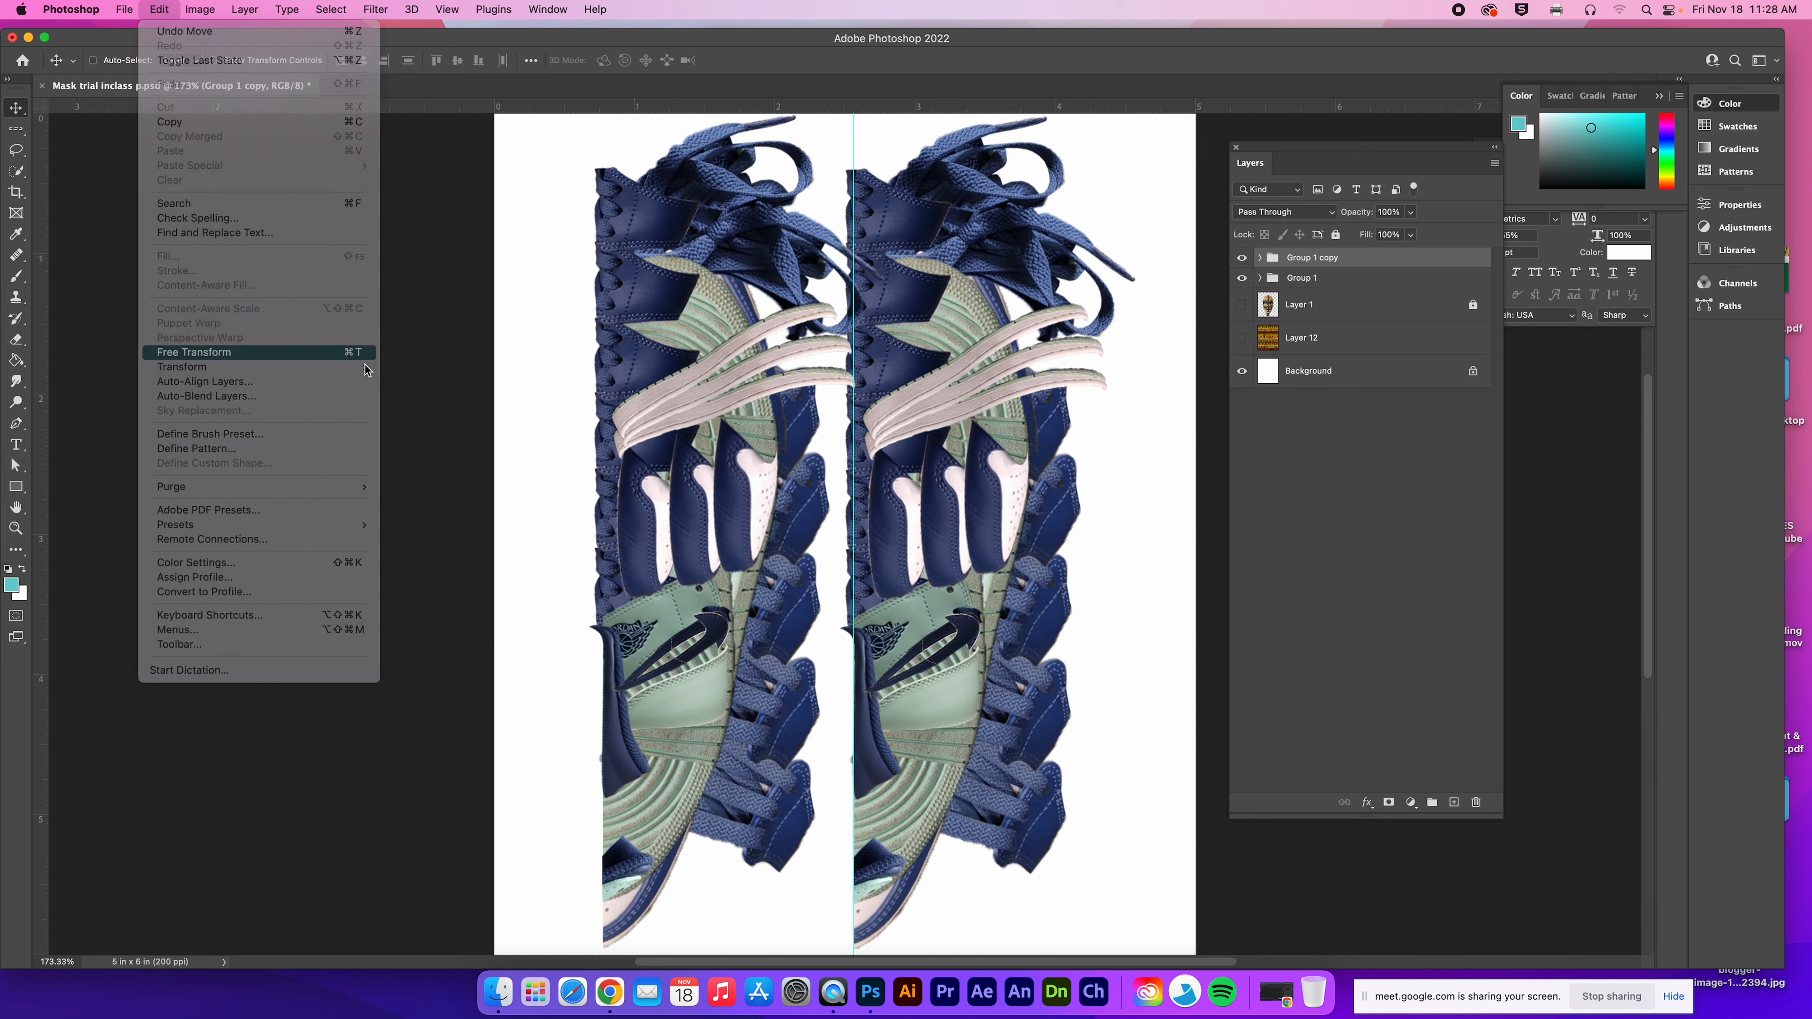
right_click(681, 298)
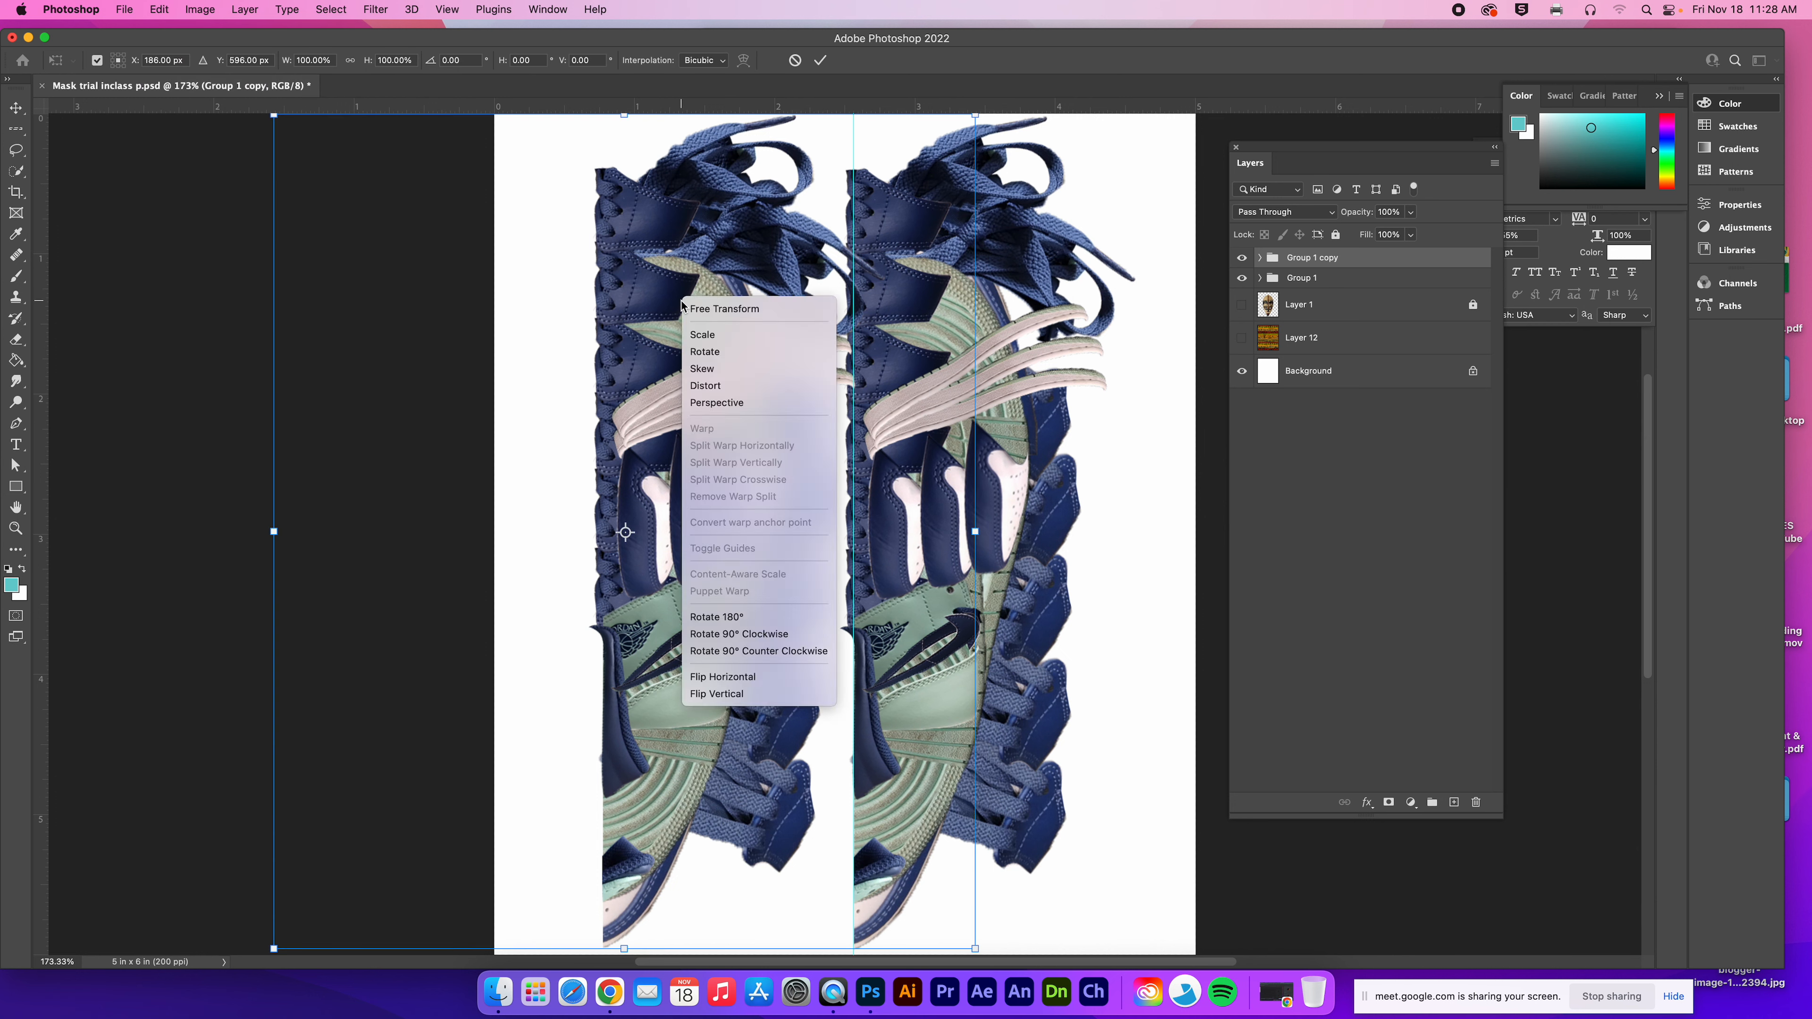
left_click(777, 679)
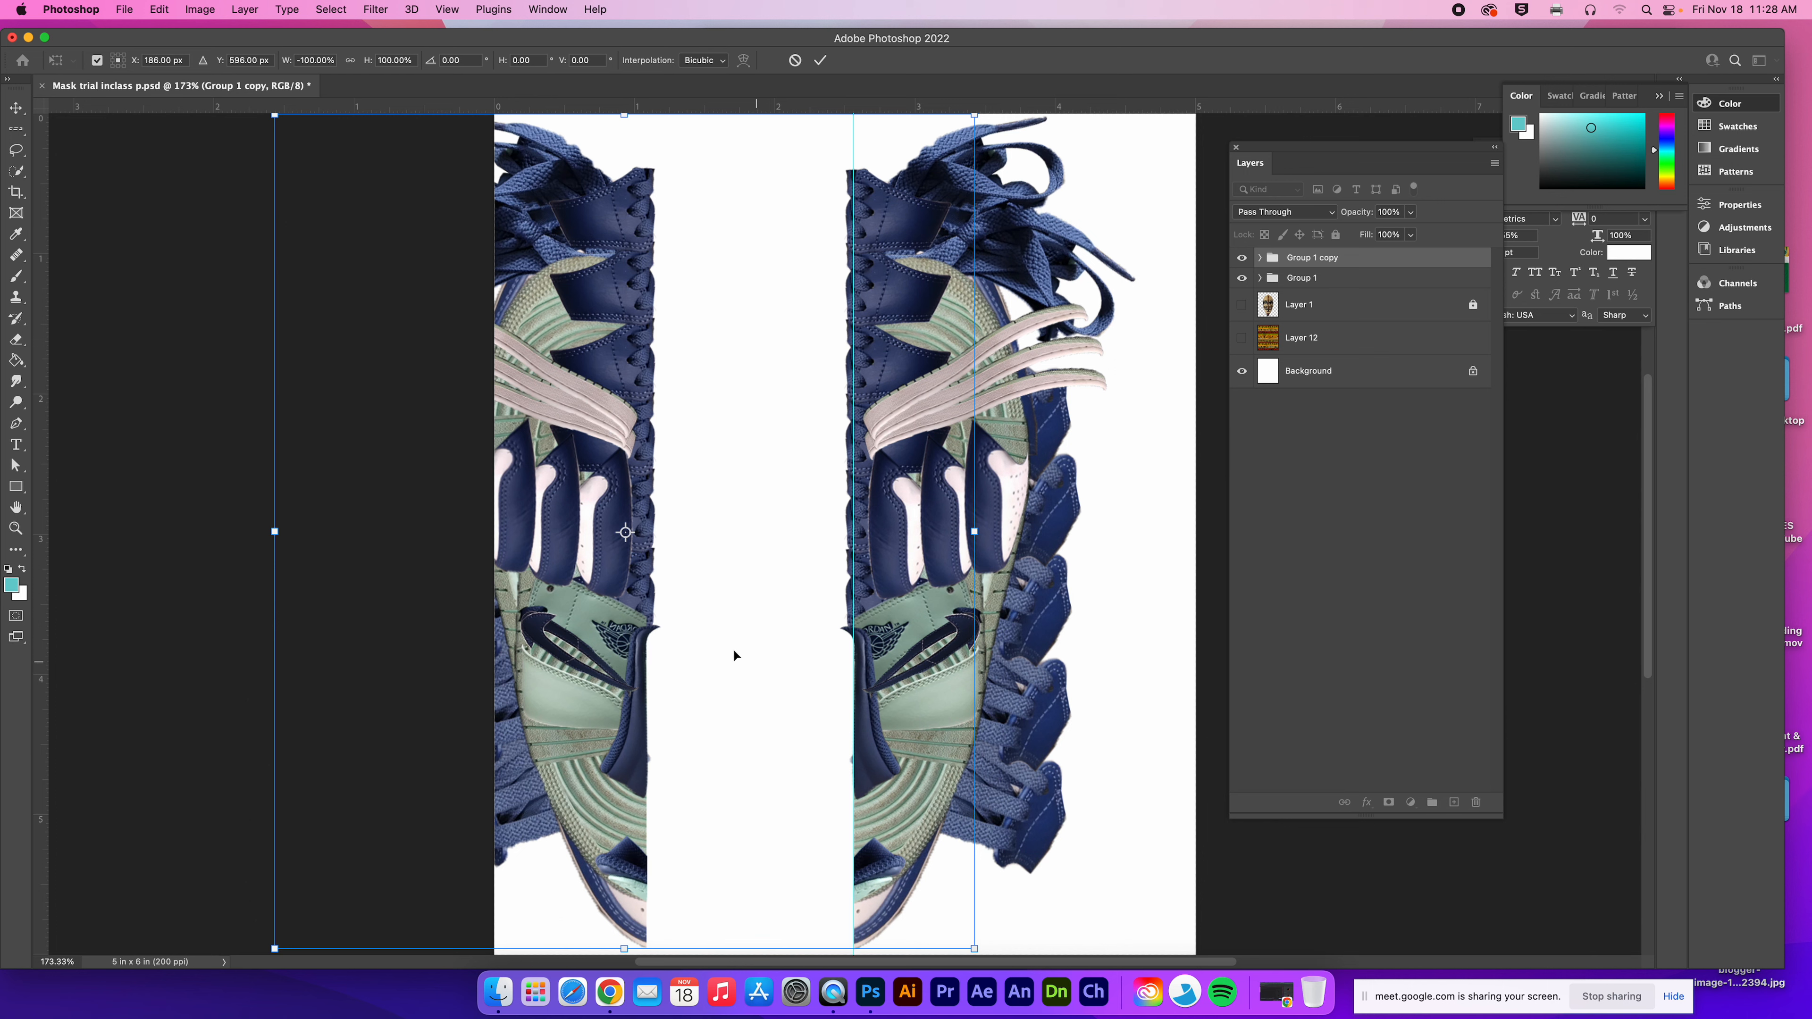
left_click_drag(589, 599, 780, 600)
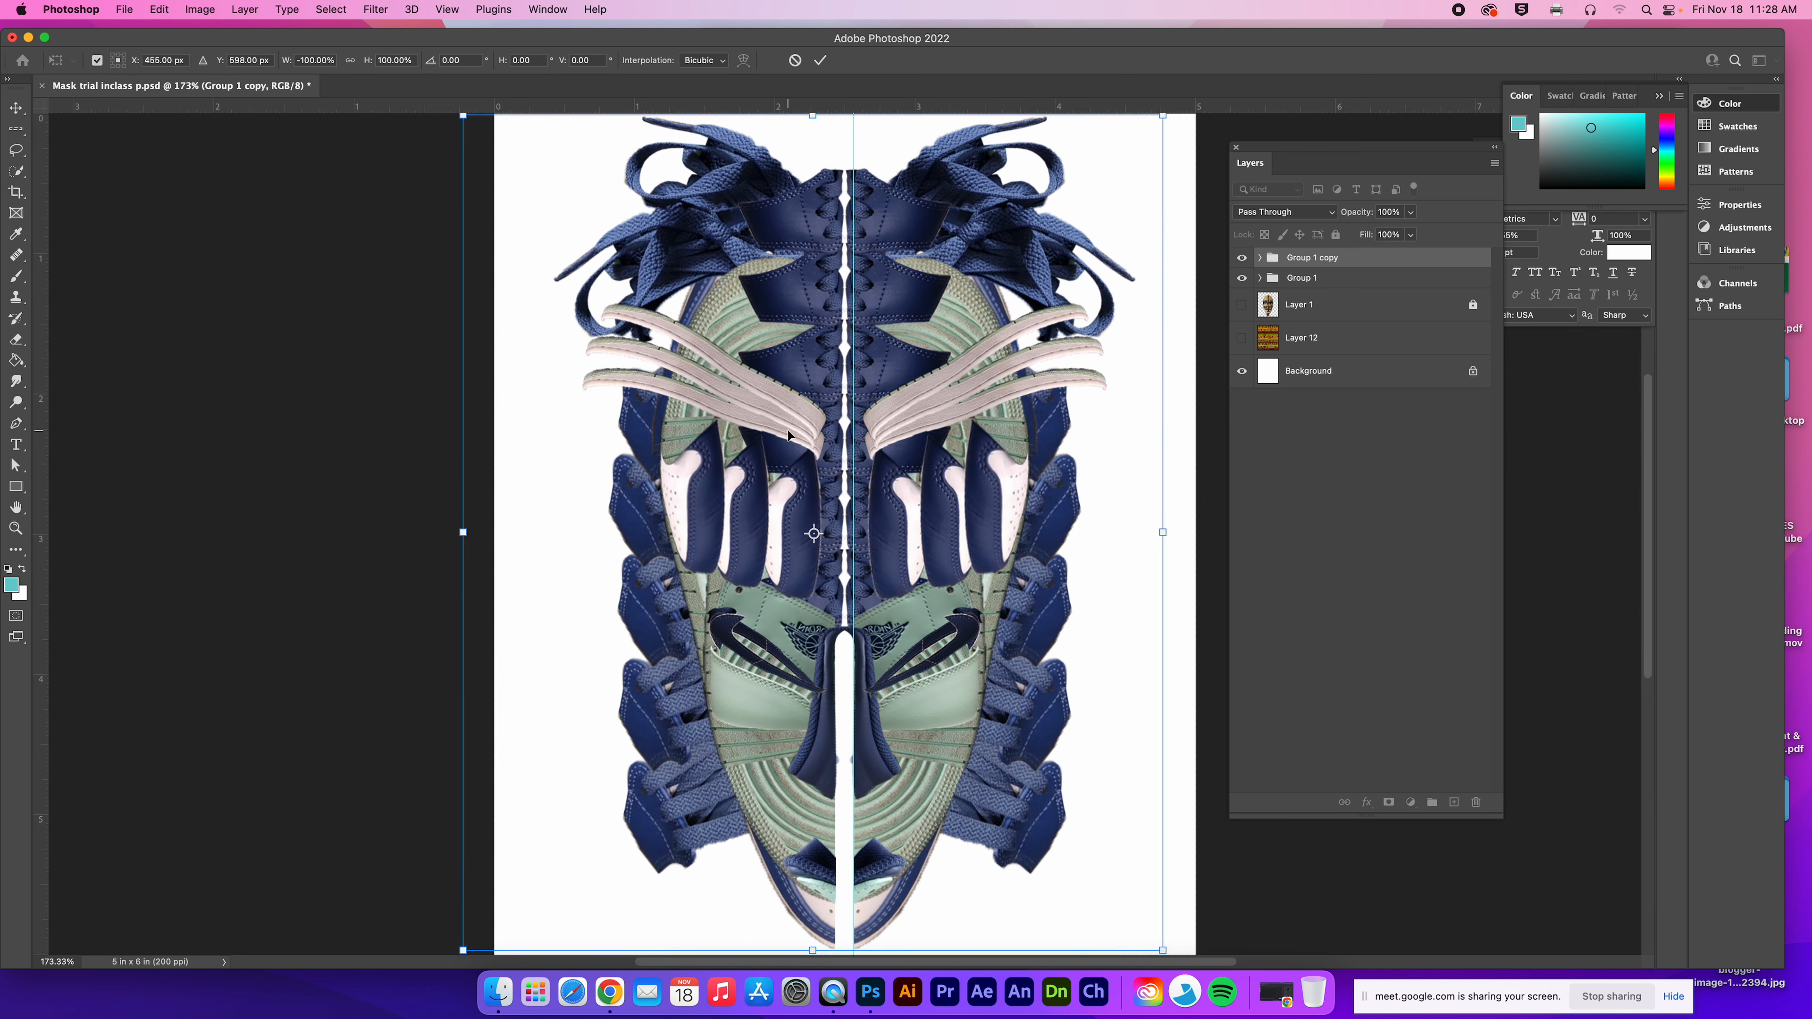
left_click(820, 63)
Step: Hide both mask groups to view the reference mask in Layer 1 and the patterned Layer 12, and restore the original visibility
left_click(1299, 304)
left_click(1242, 338)
left_click_drag(1242, 258, 1242, 278)
left_click(1242, 306)
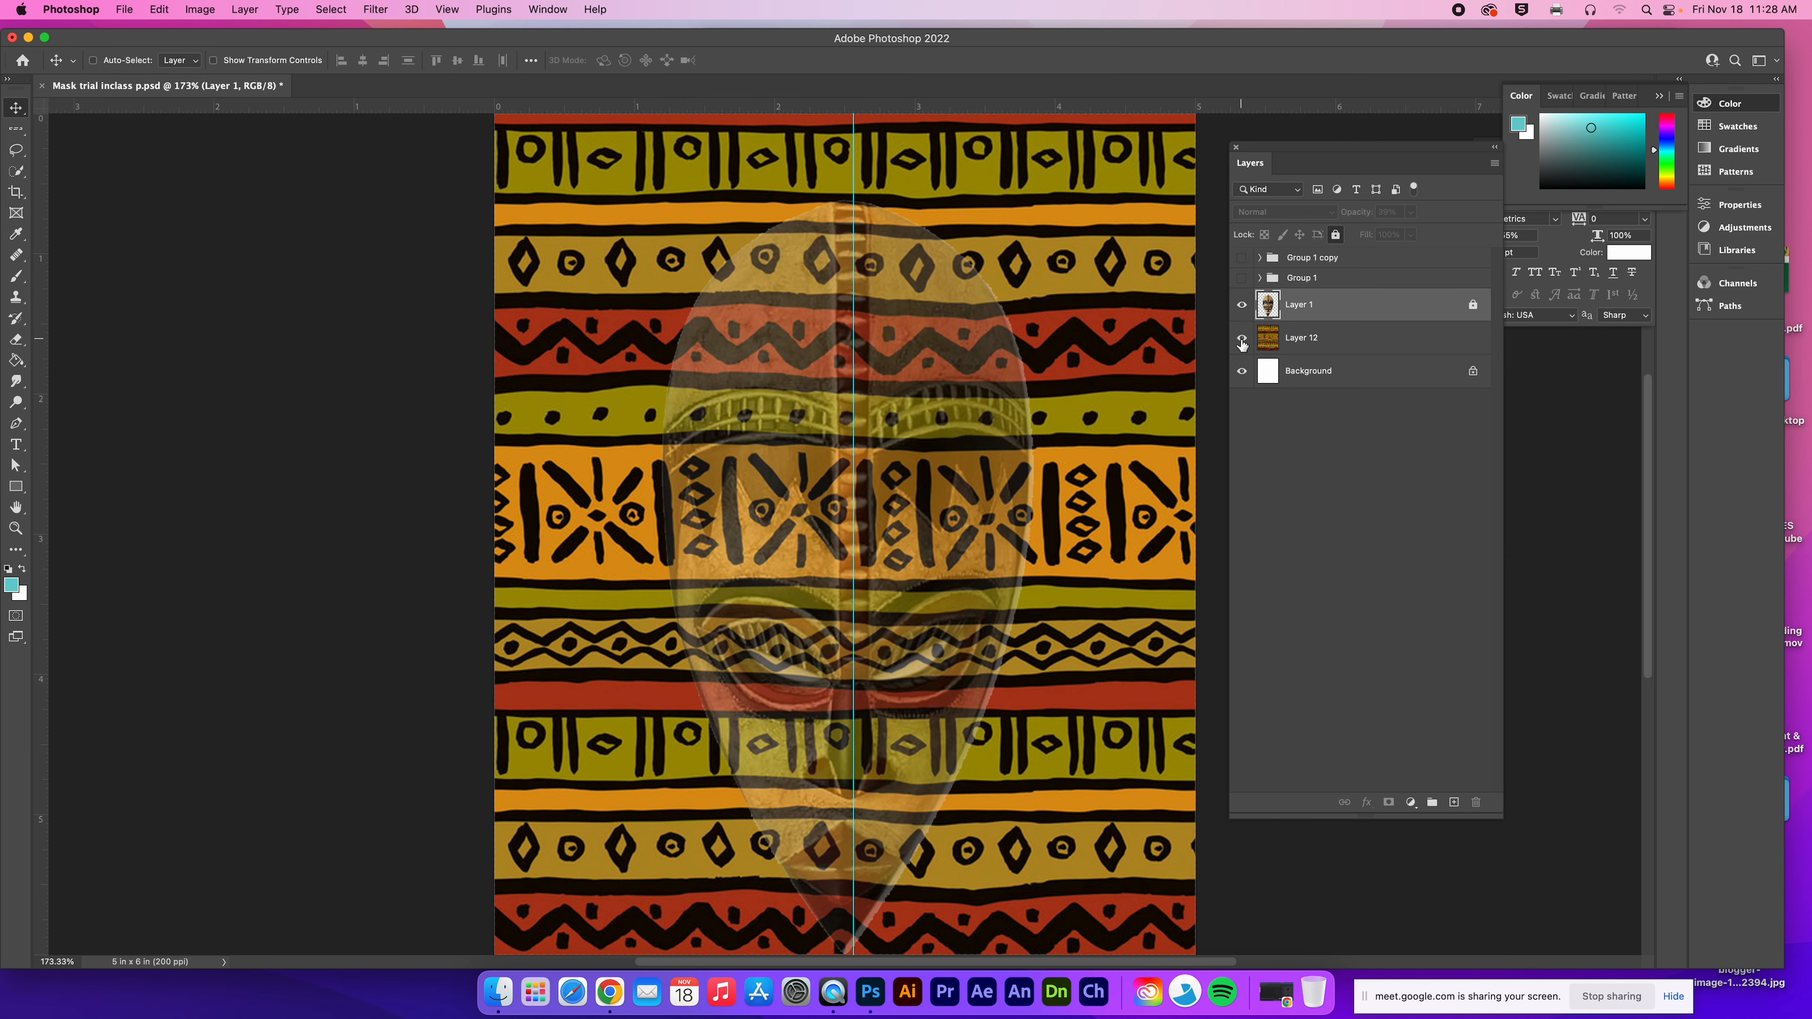
left_click(1242, 340)
left_click(1242, 306)
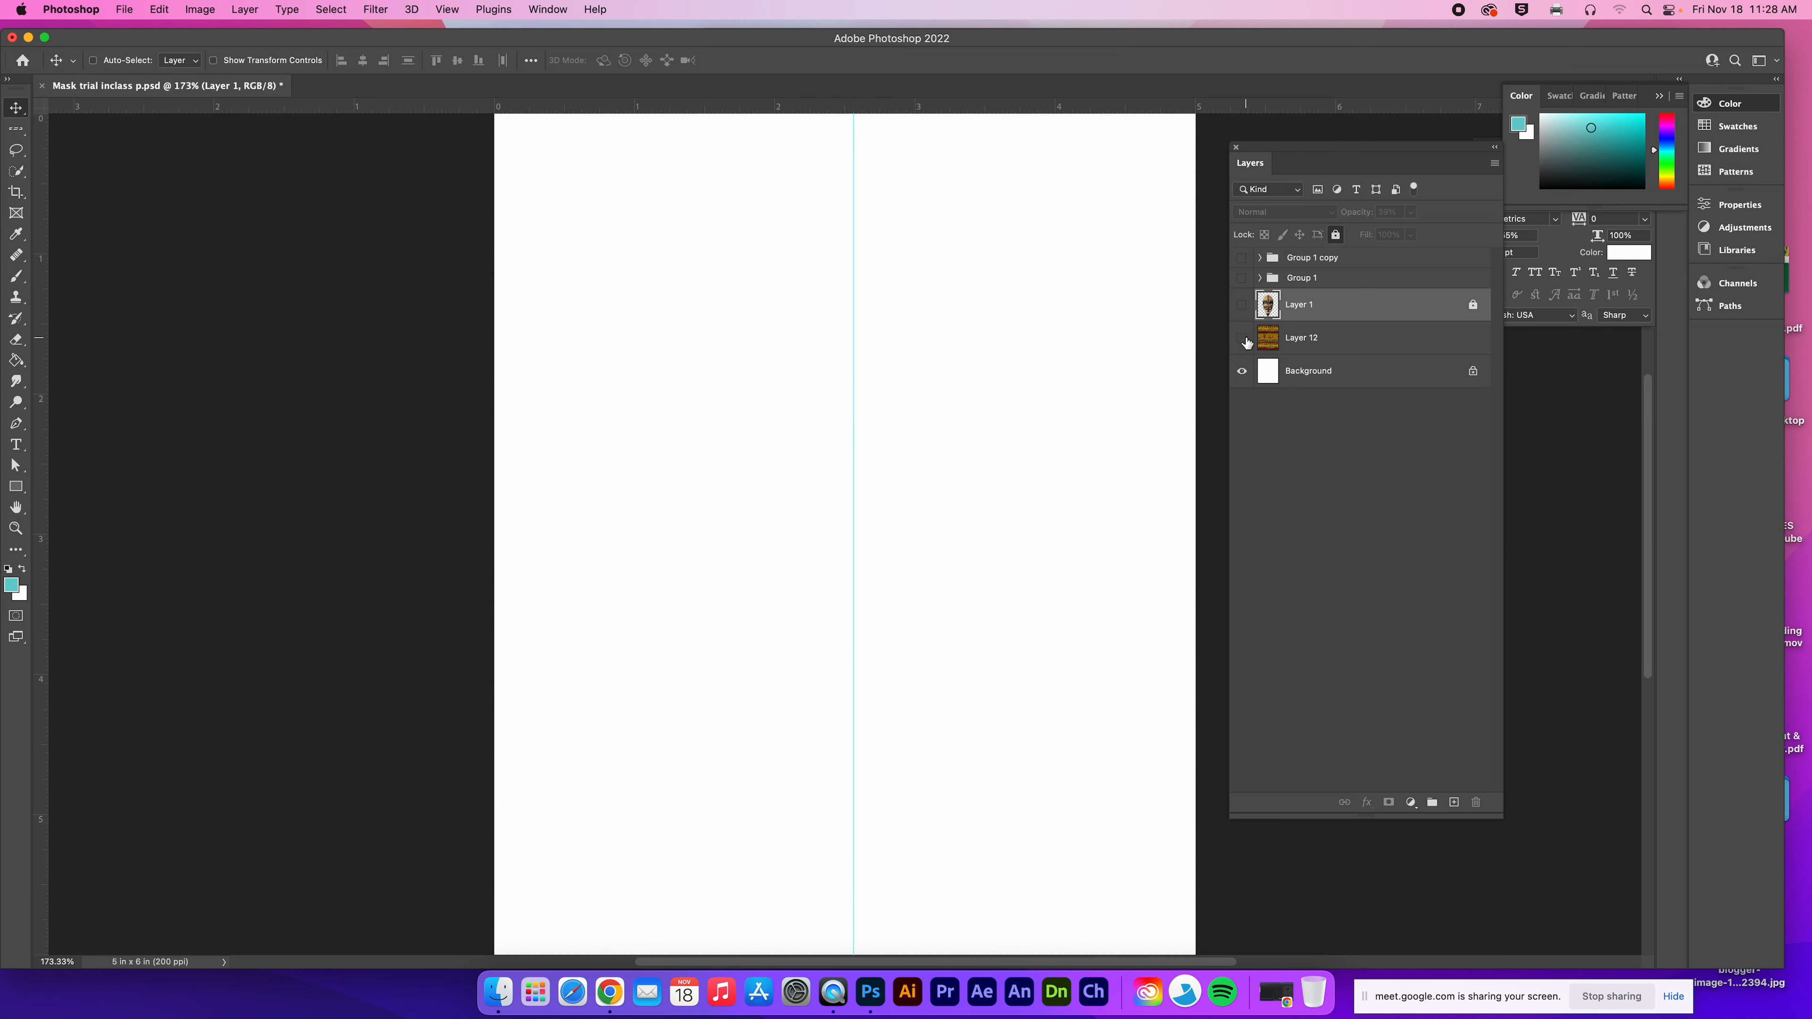
left_click(1245, 341)
left_click_drag(1243, 280, 1242, 258)
scroll(827, 647, "up", 3)
left_click(1242, 339)
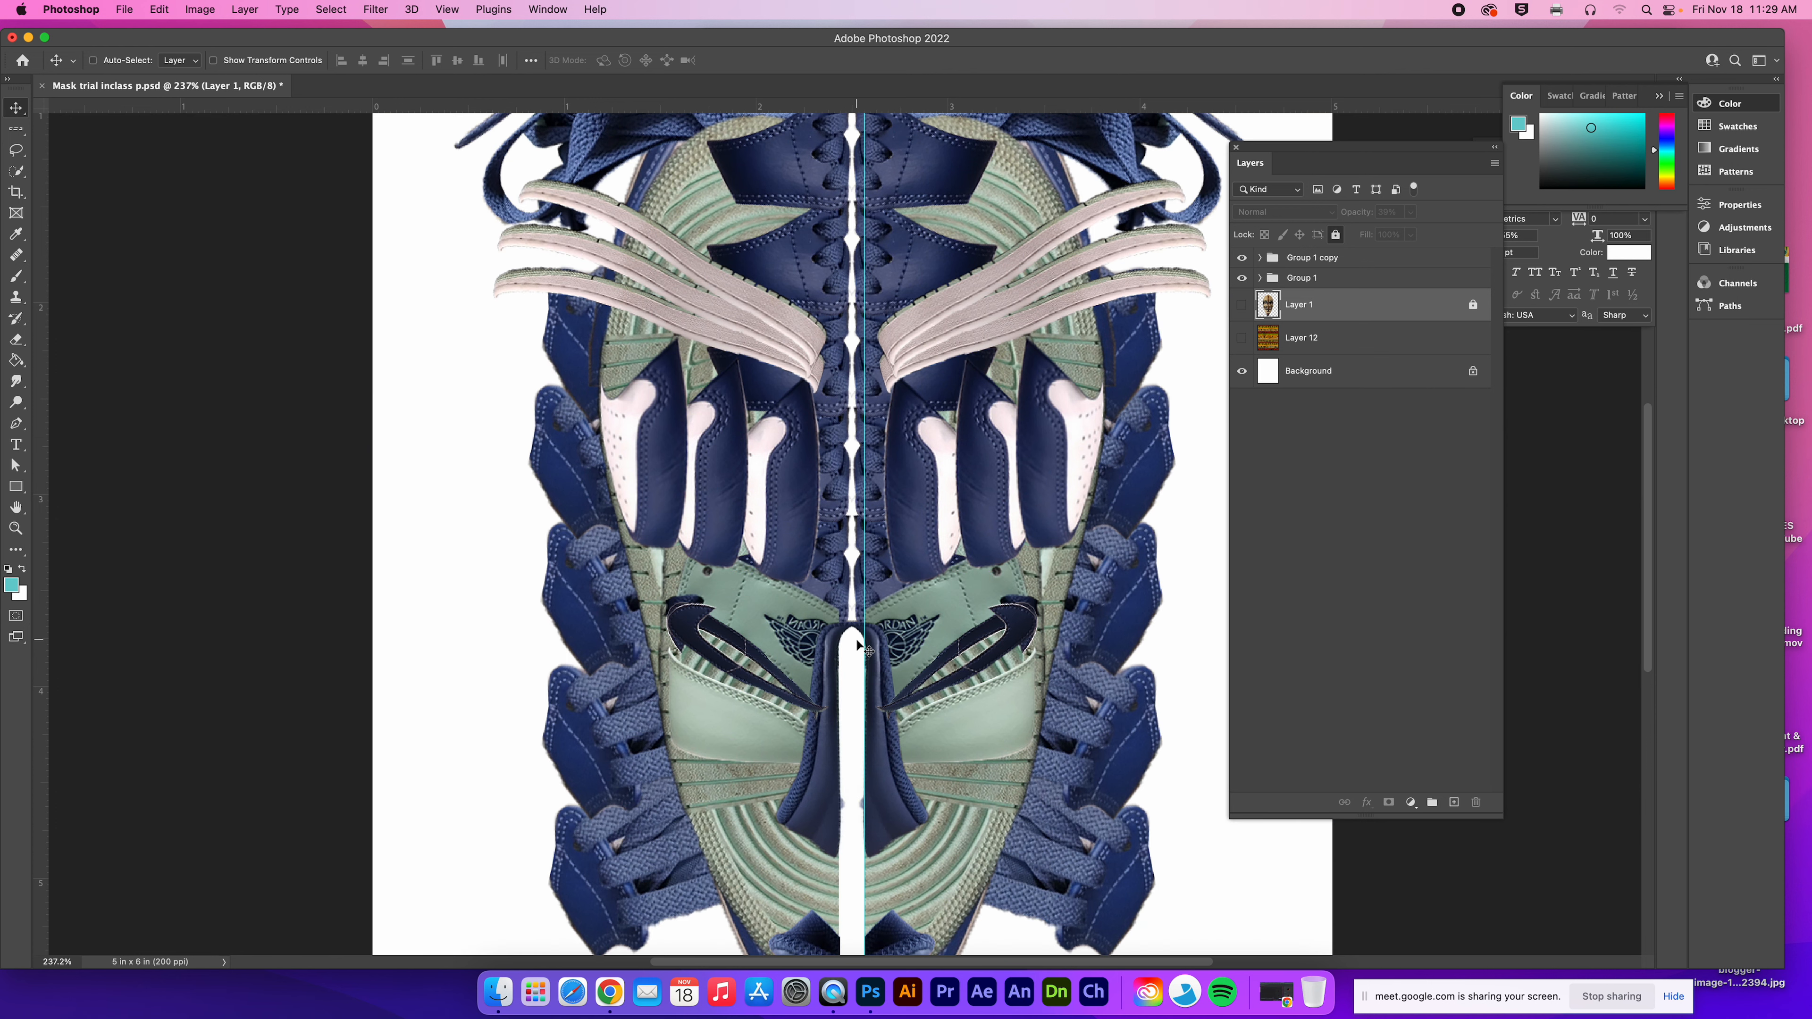
Step: Expand Group 1 and briefly show its source sneaker photo layer 20221026_132032 to examine where the cut-outs came from
left_click_drag(977, 583, 1137, 449)
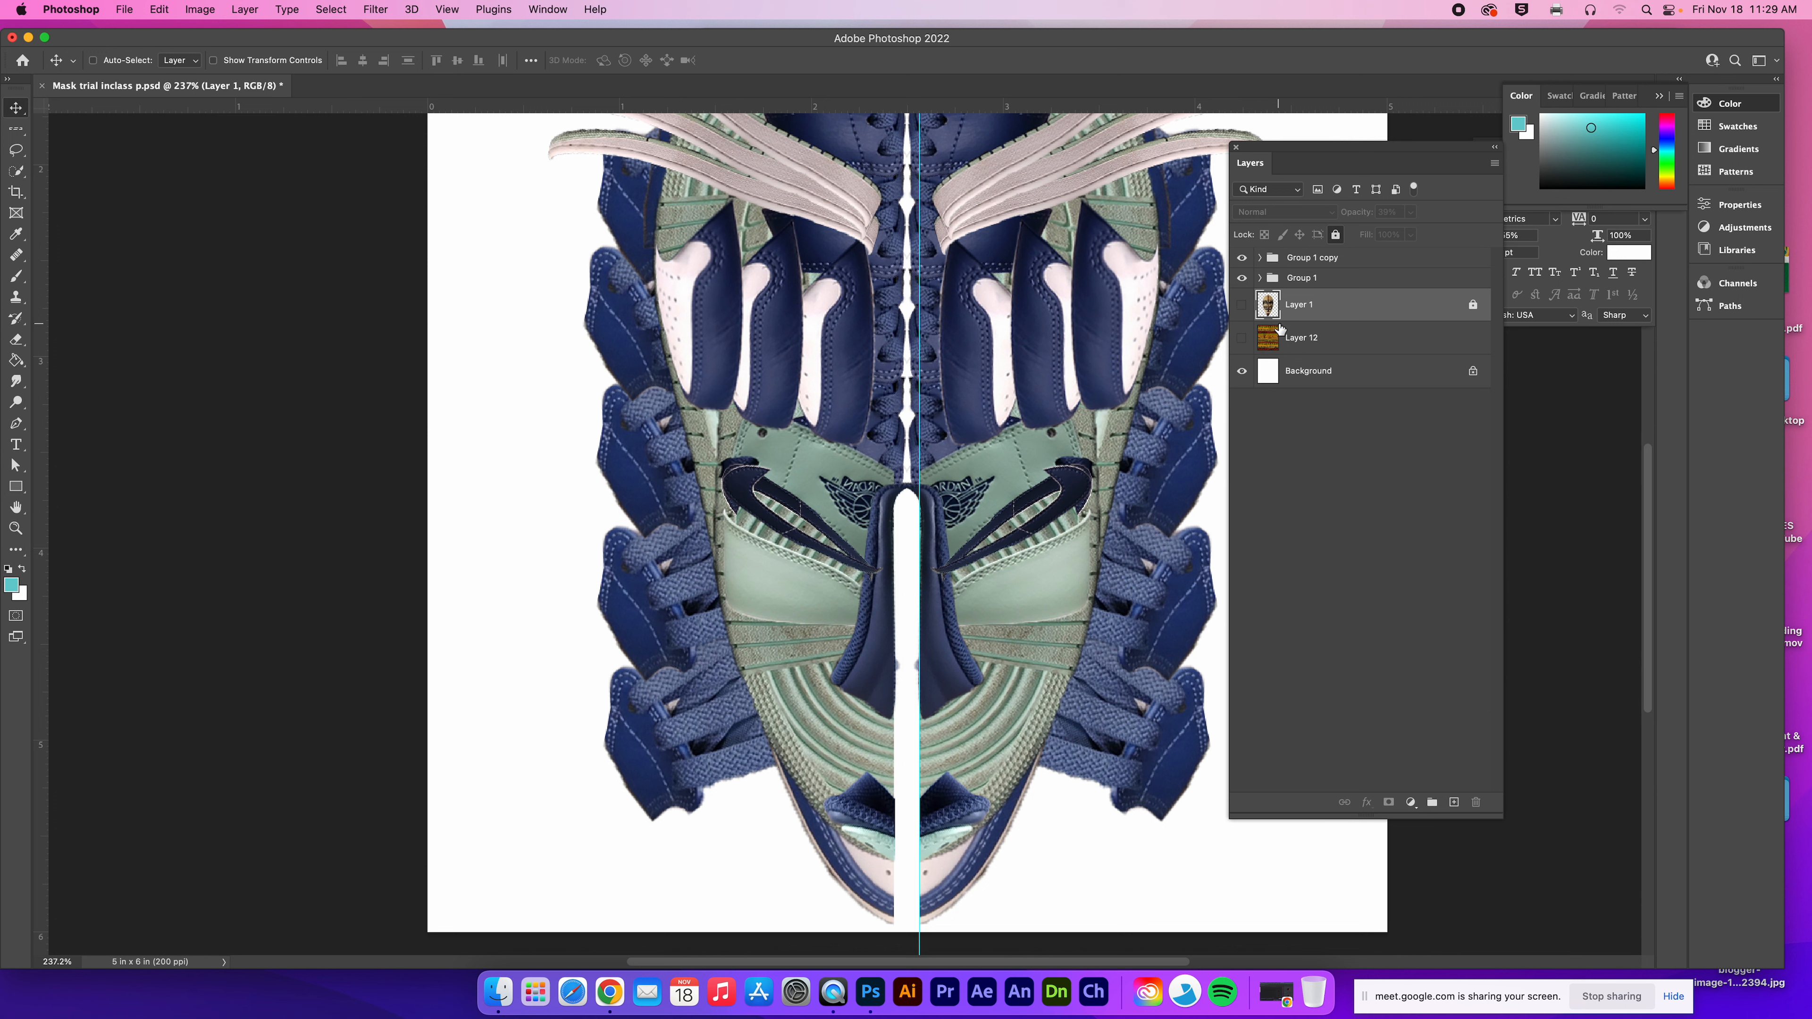
left_click(1259, 279)
left_click(1310, 471)
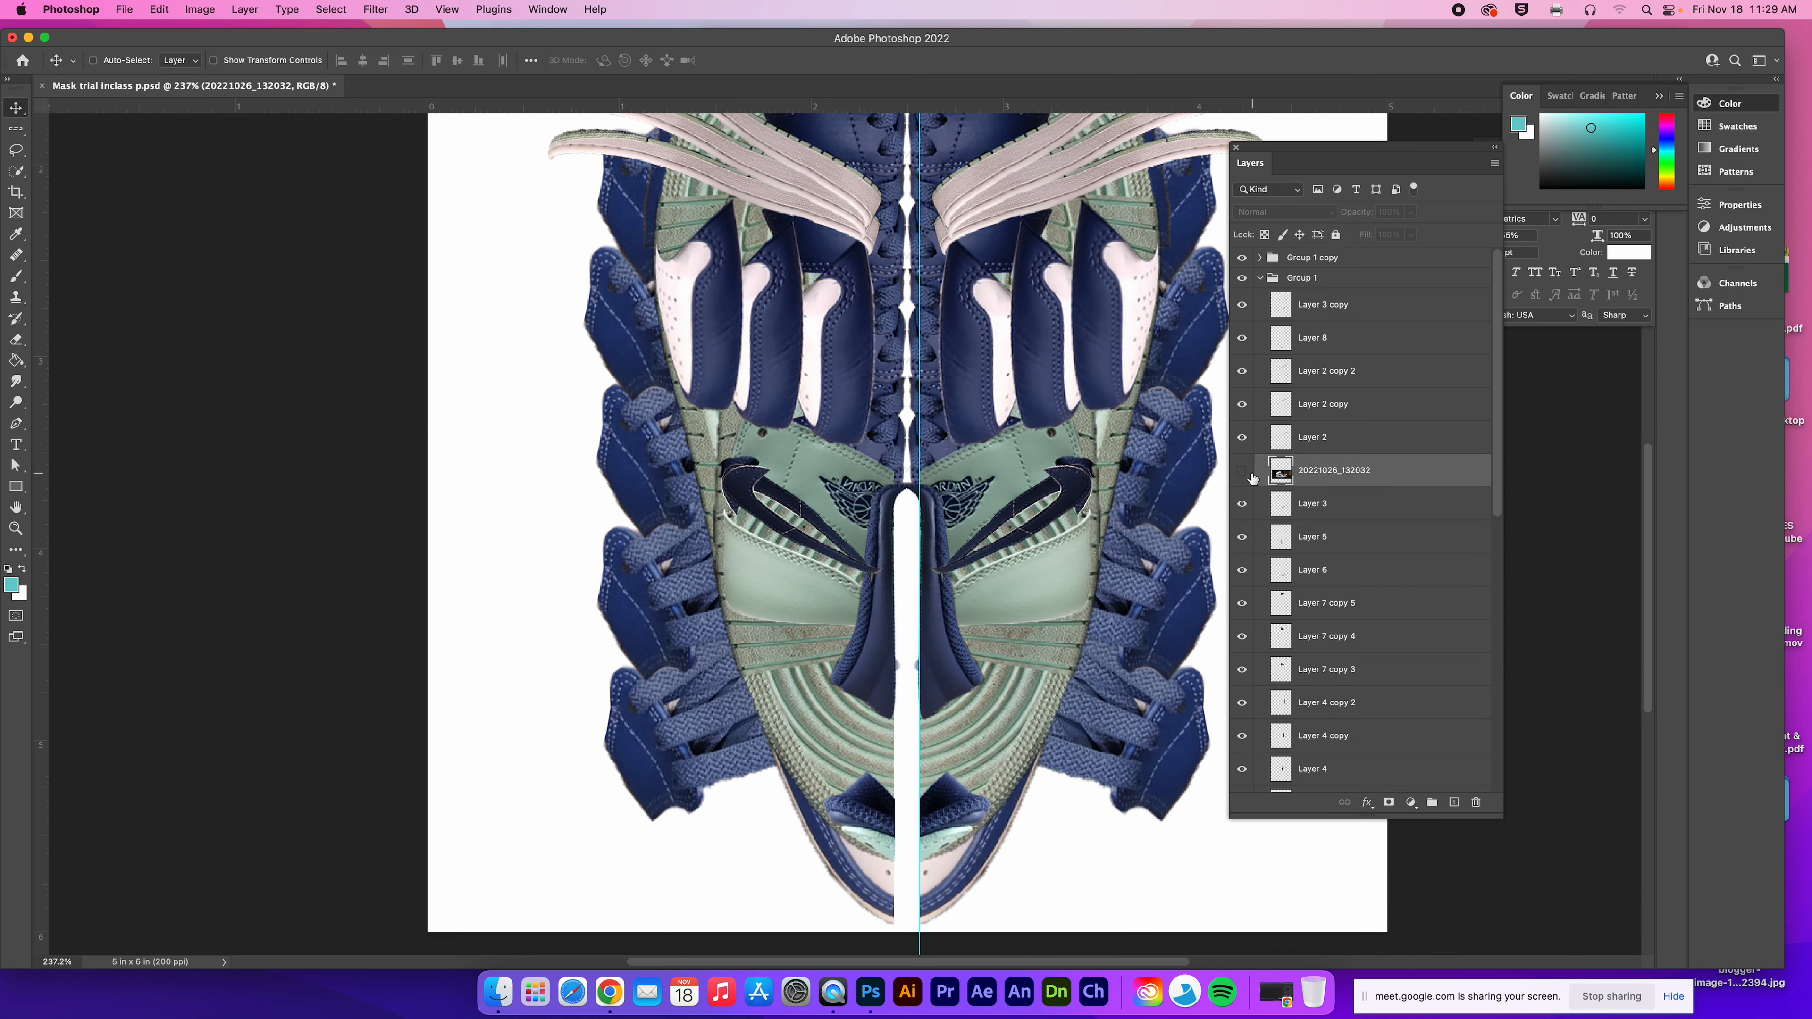
left_click(1243, 471)
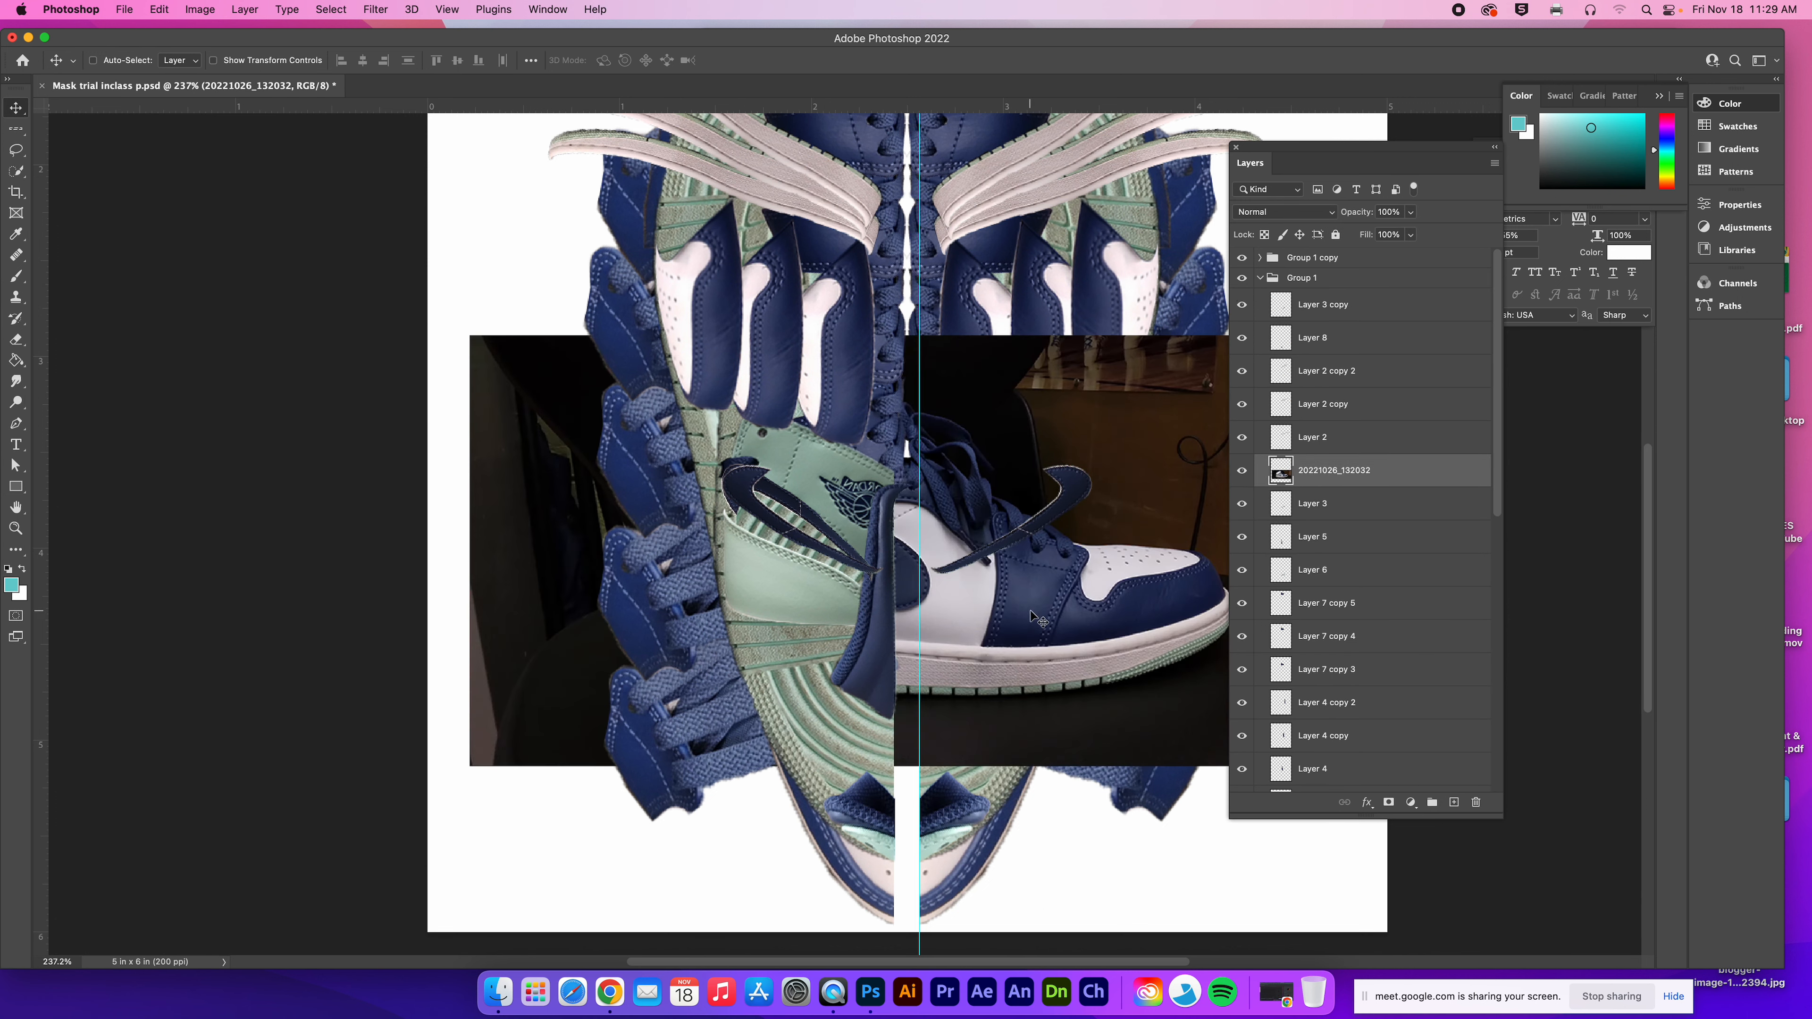
left_click(1242, 471)
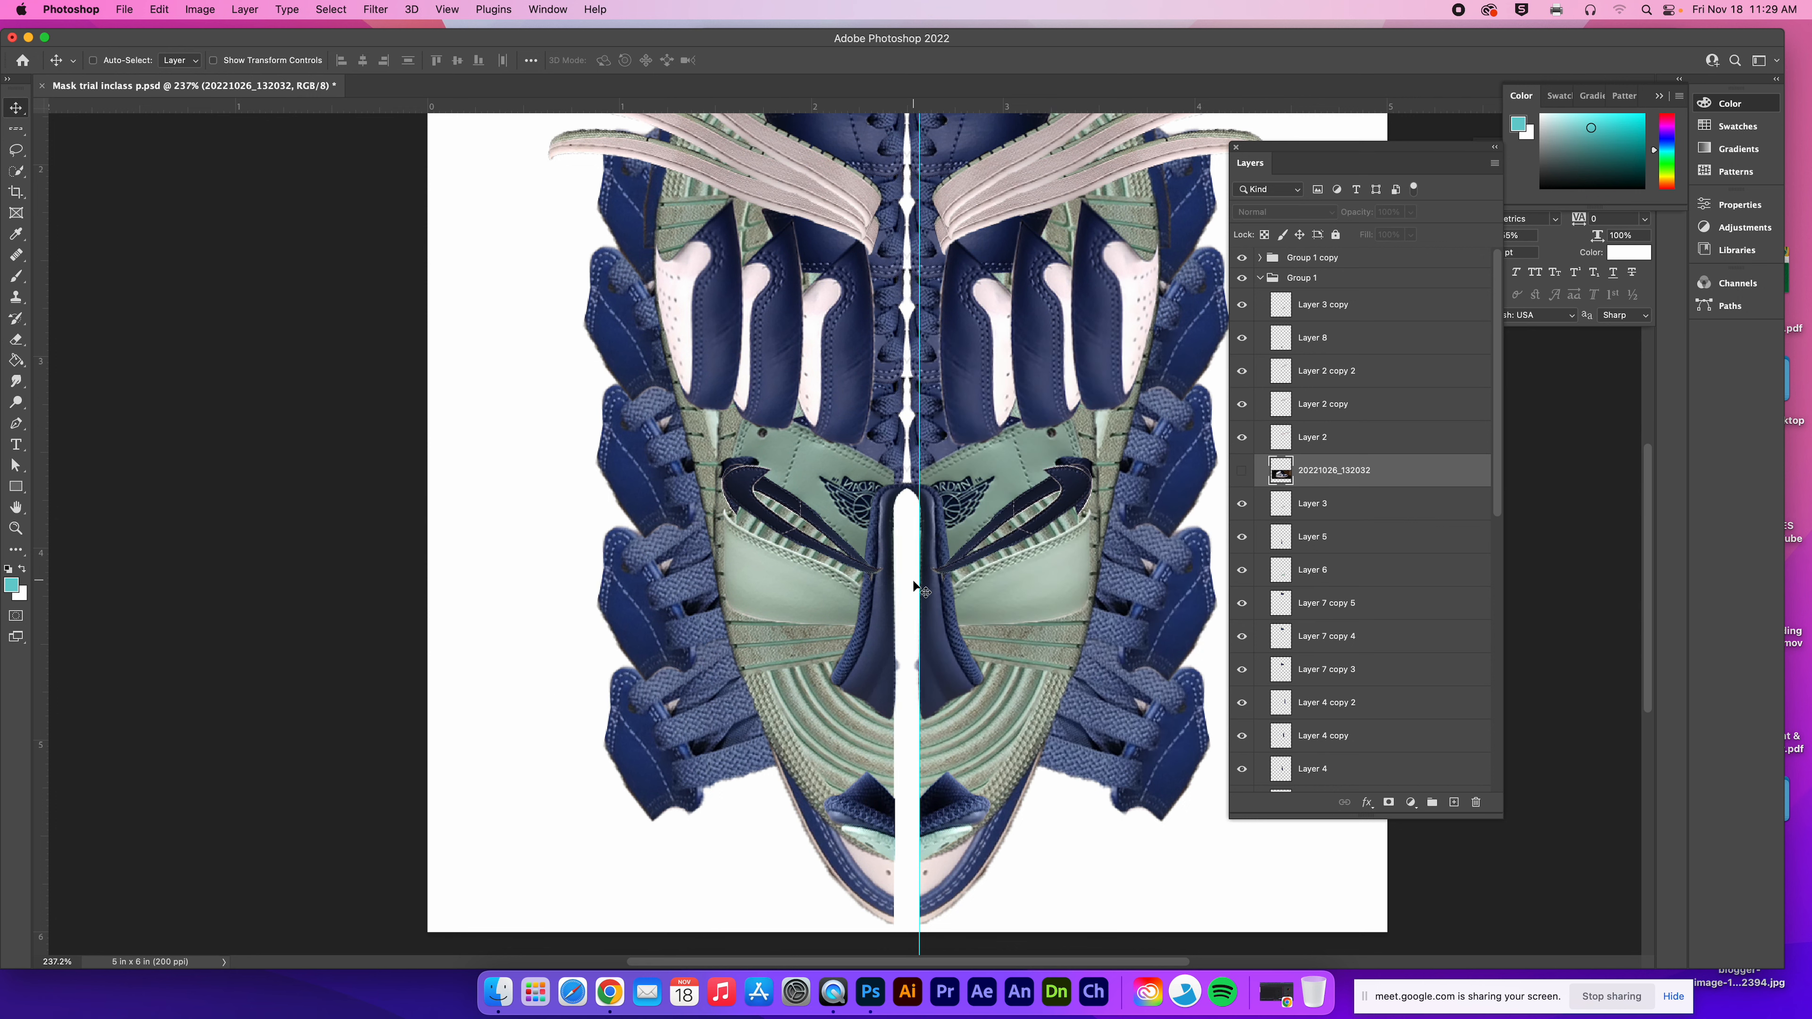
key("super+0")
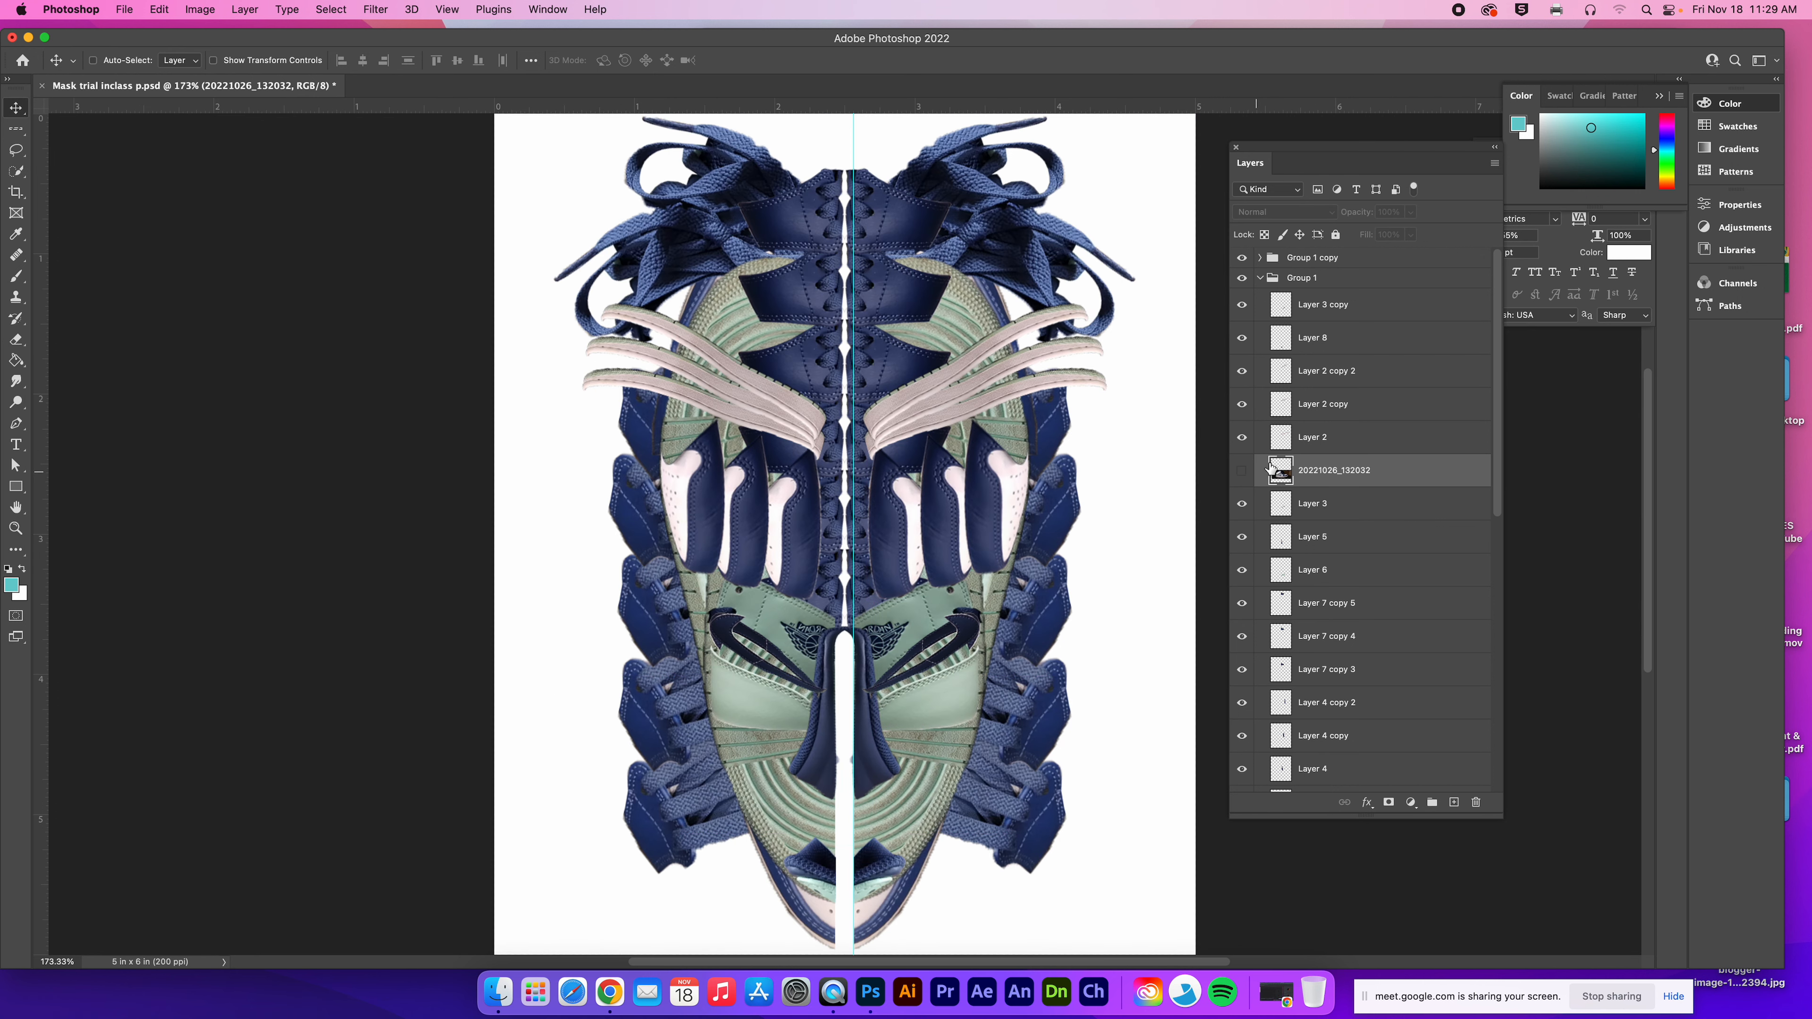